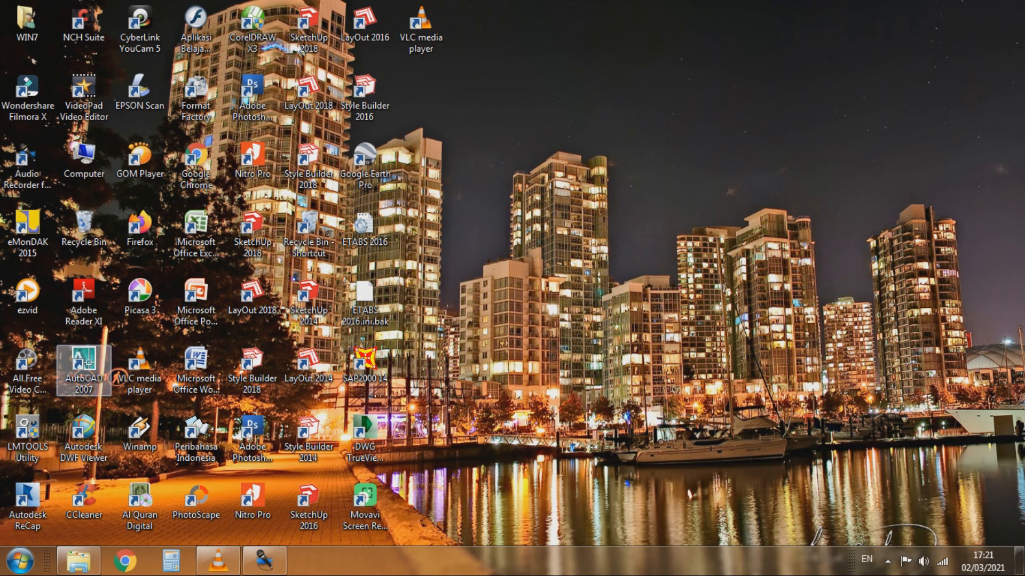
# Launch AutoCAD 2007 and dismiss the startup warning.
pyautogui.doubleClick(83, 371)
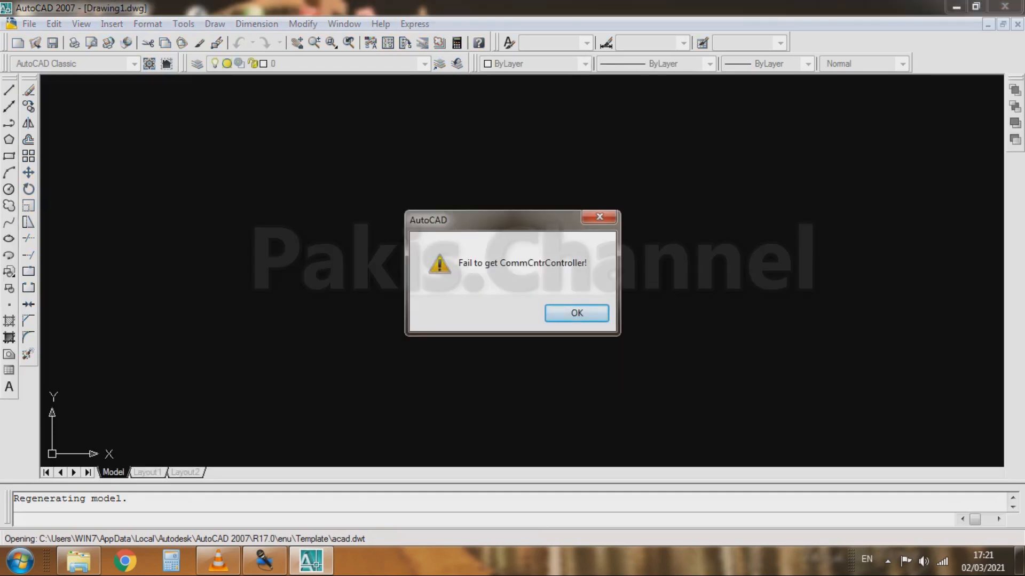
pyautogui.click(599, 217)
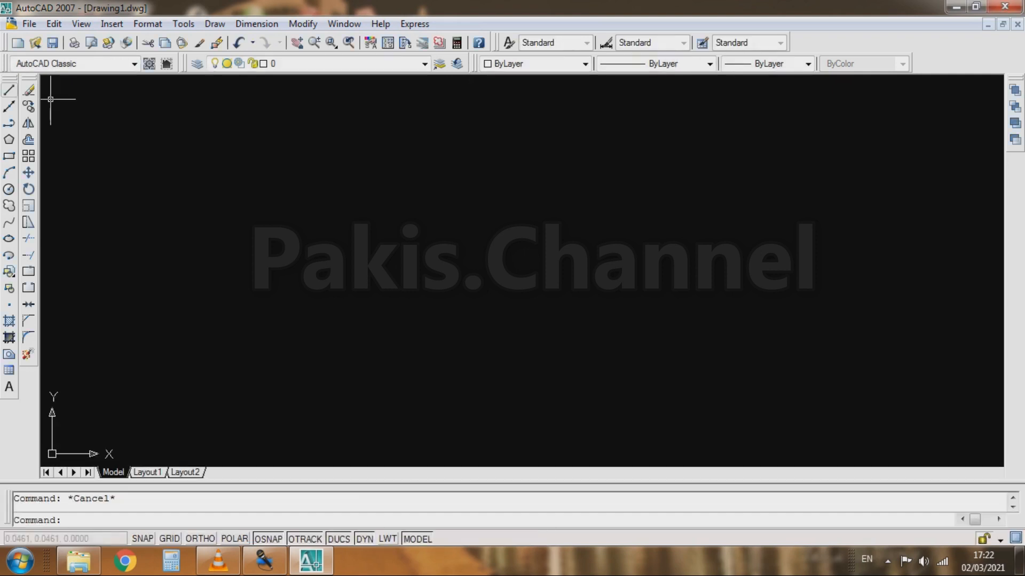
# Draw a horizontal line 500 units long in the drawing area with Ortho mode turned on.
pyautogui.click(10, 91)
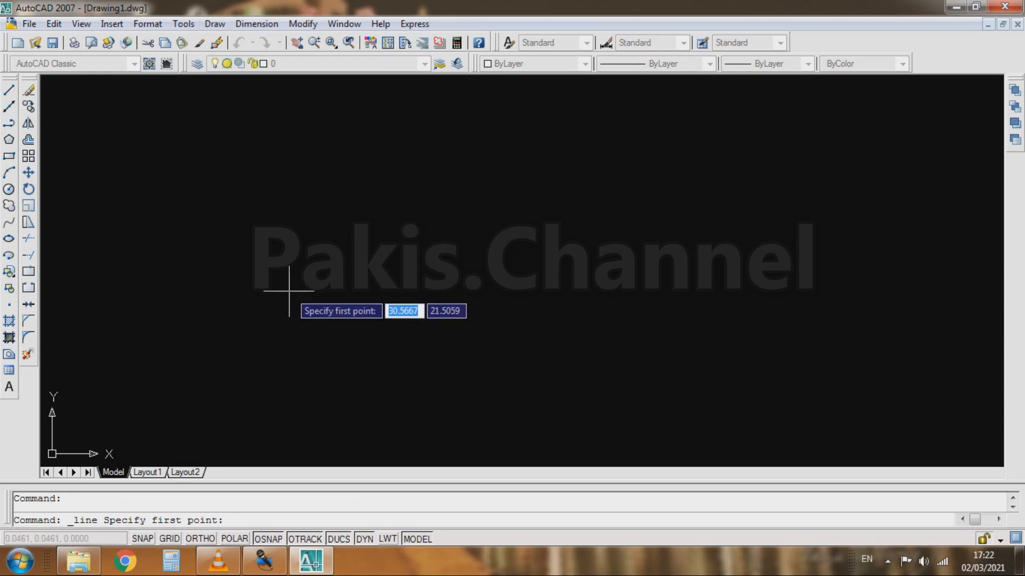
pyautogui.click(341, 308)
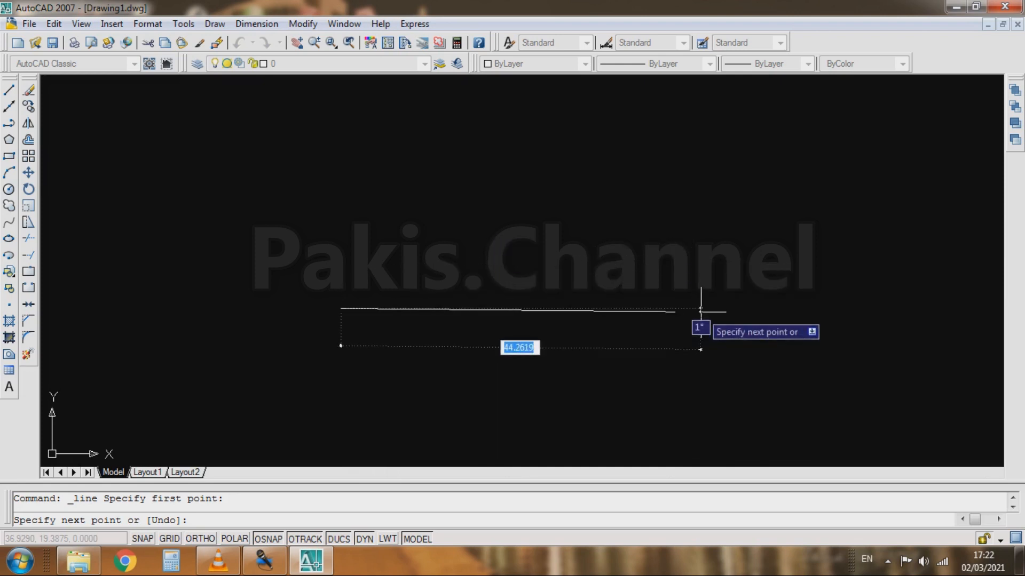
pyautogui.press('F8')
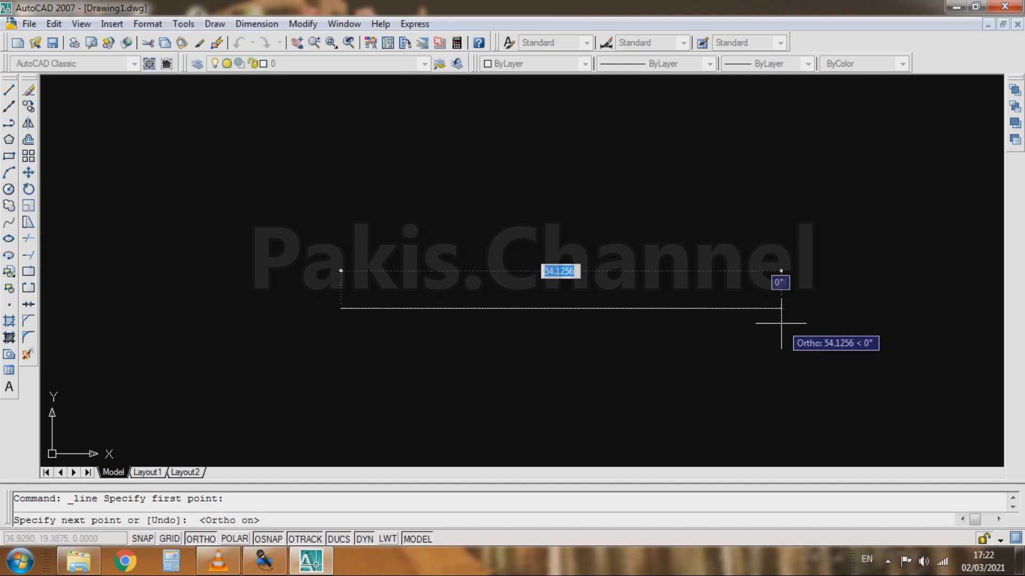
pyautogui.write('500')
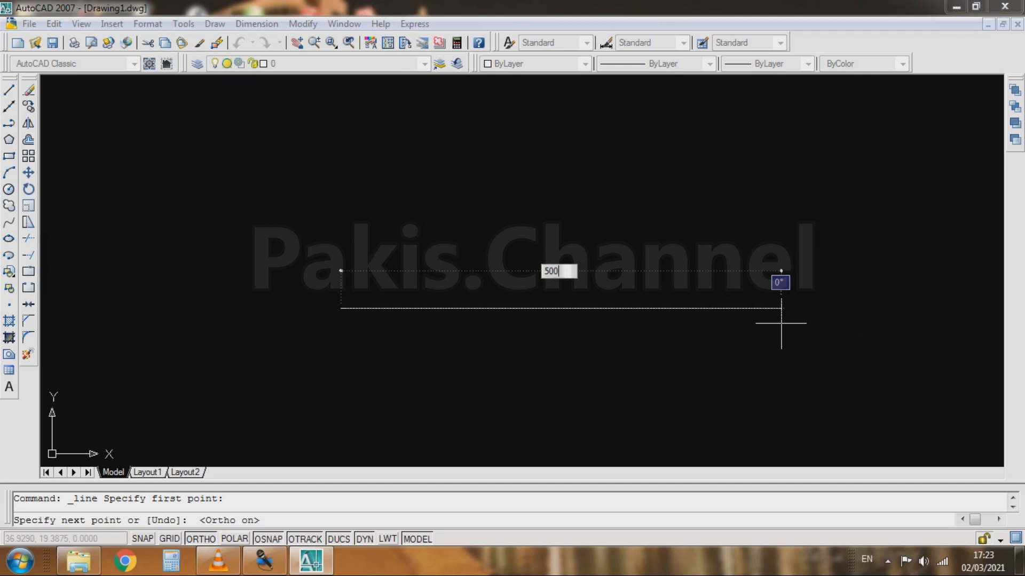
pyautogui.press('Return')
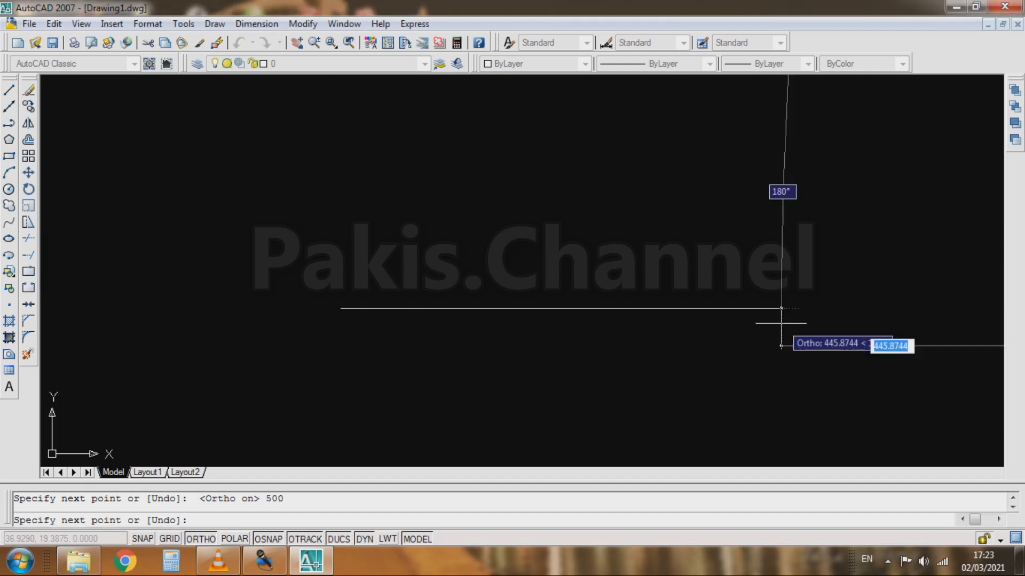
pyautogui.press('Escape')
# Zoom to all of the drawing to view the whole horizontal line.
pyautogui.scroll(-2, 468, 276)
pyautogui.scroll(-3, 468, 276)
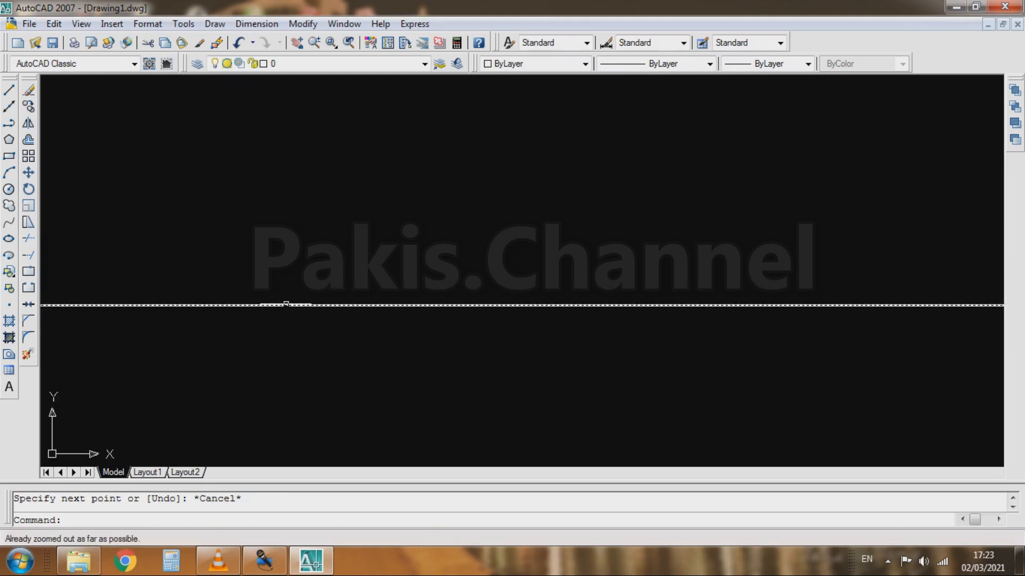
pyautogui.scroll(-2, 320, 293)
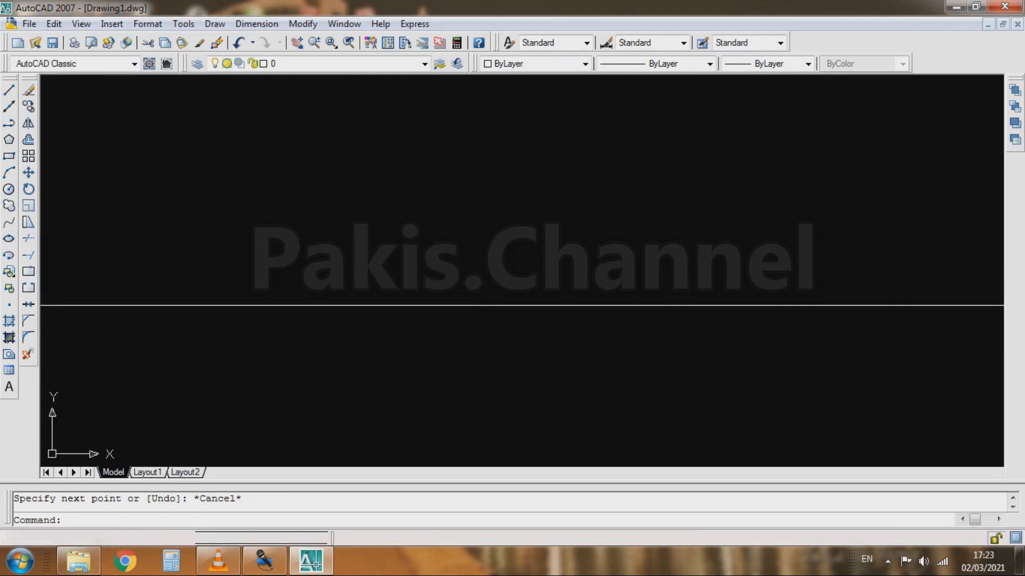
pyautogui.scroll(-2, 405, 265)
pyautogui.scroll(2, 414, 251)
pyautogui.scroll(-1, 417, 255)
pyautogui.click(81, 23)
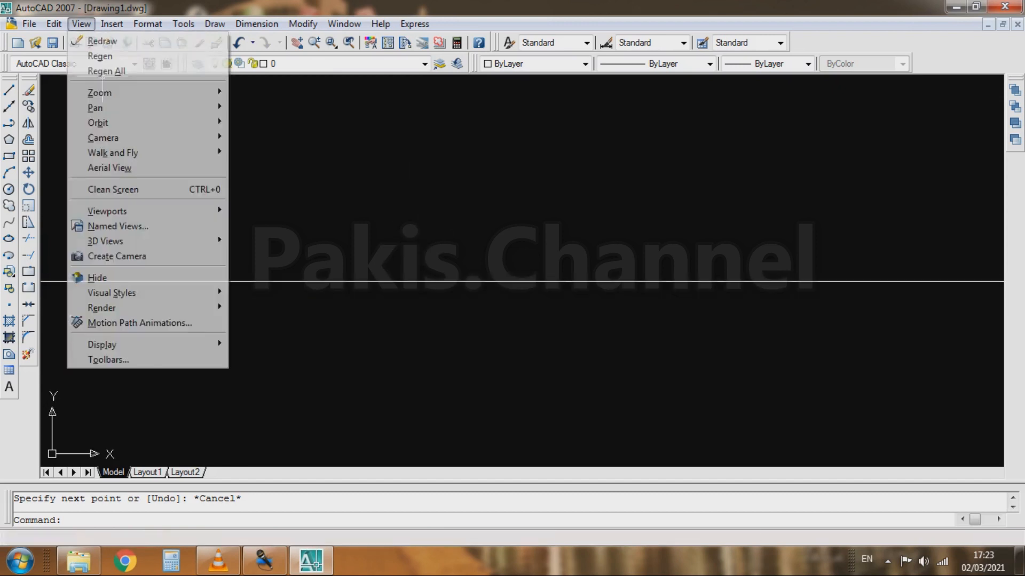
pyautogui.moveTo(150, 92)
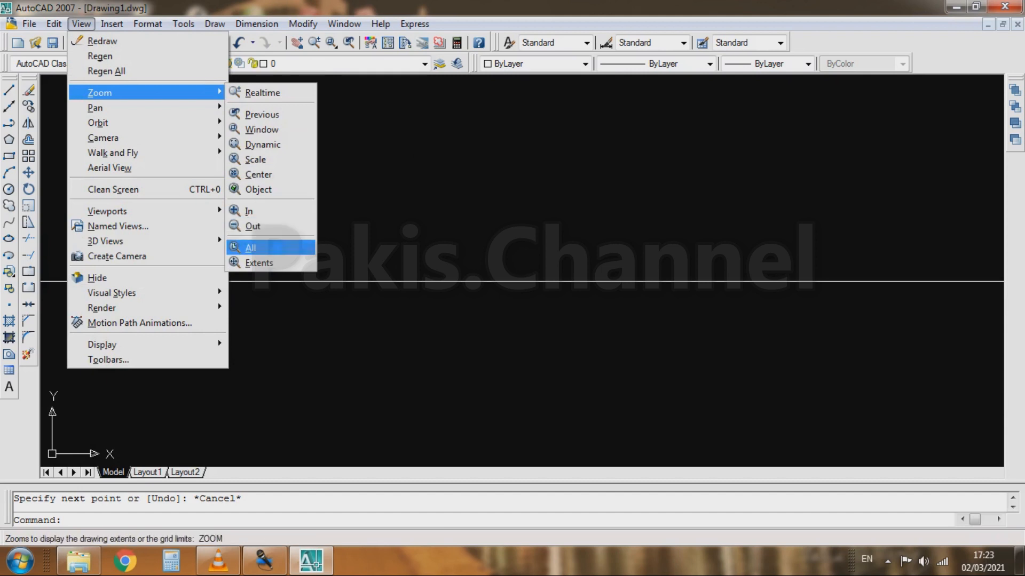
pyautogui.click(251, 247)
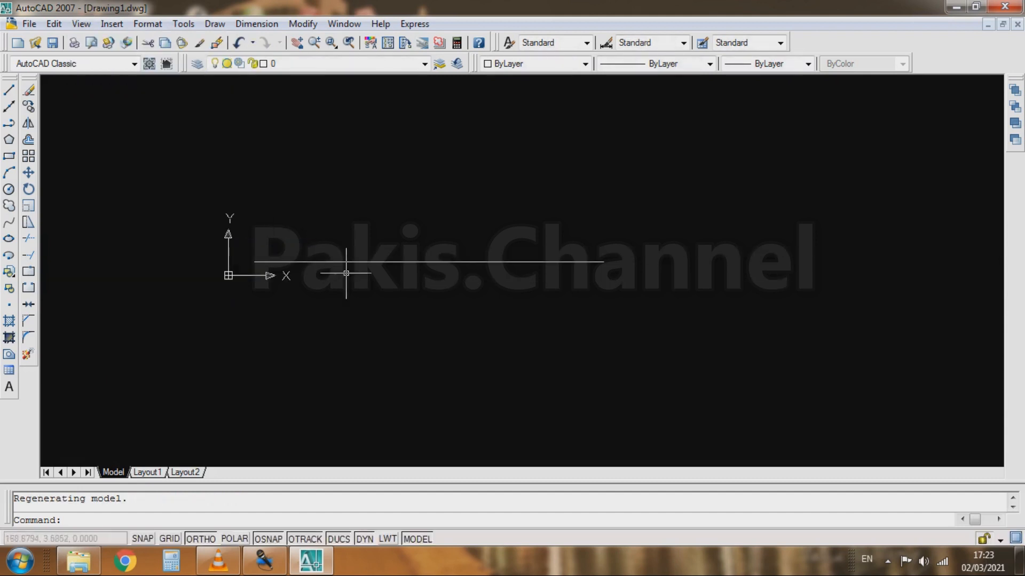
pyautogui.scroll(1, 350, 250)
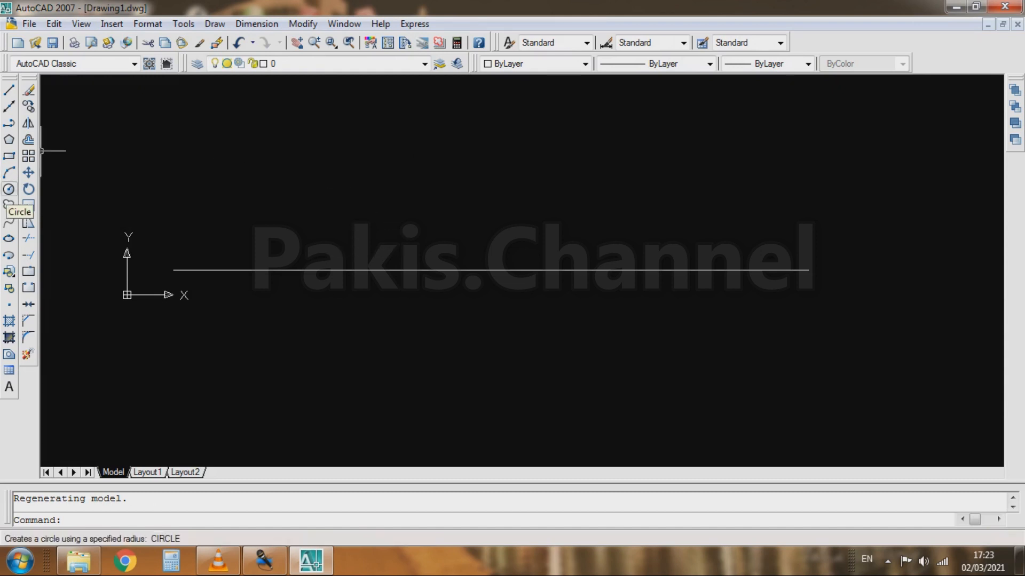
# Draw a circle with radius 150 centred on the midpoint of the horizontal line.
pyautogui.click(8, 189)
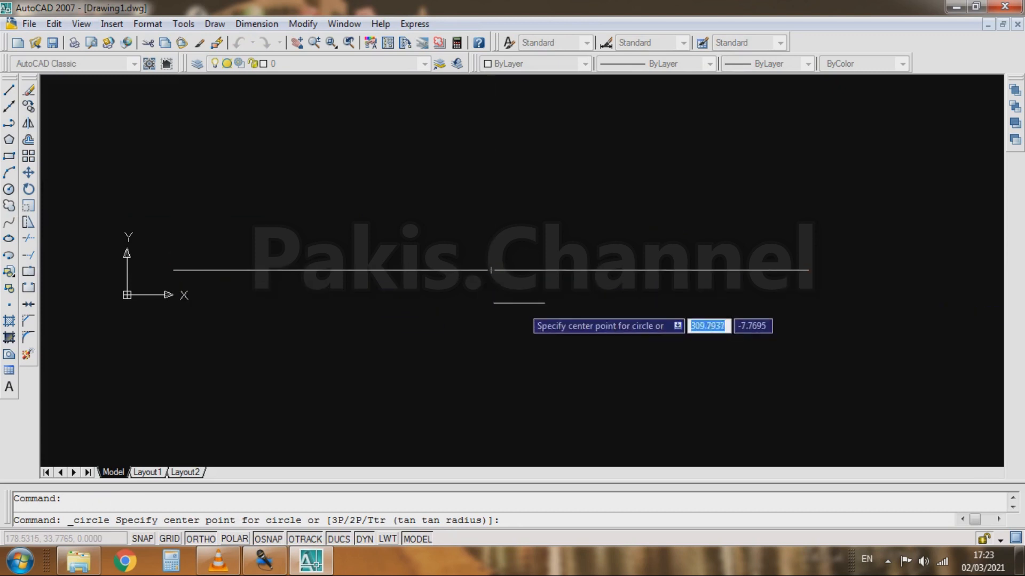
pyautogui.click(491, 271)
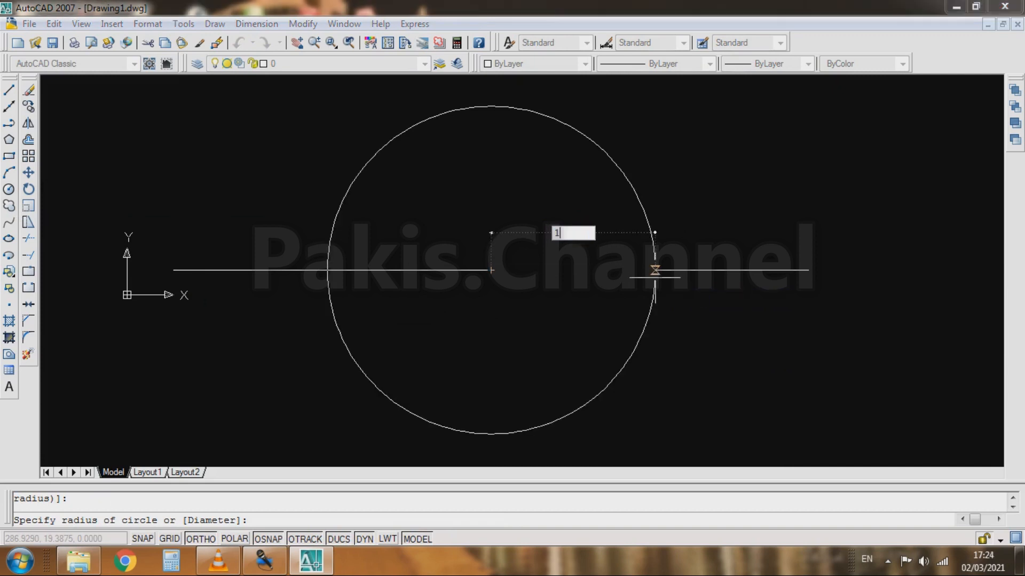
pyautogui.write('150')
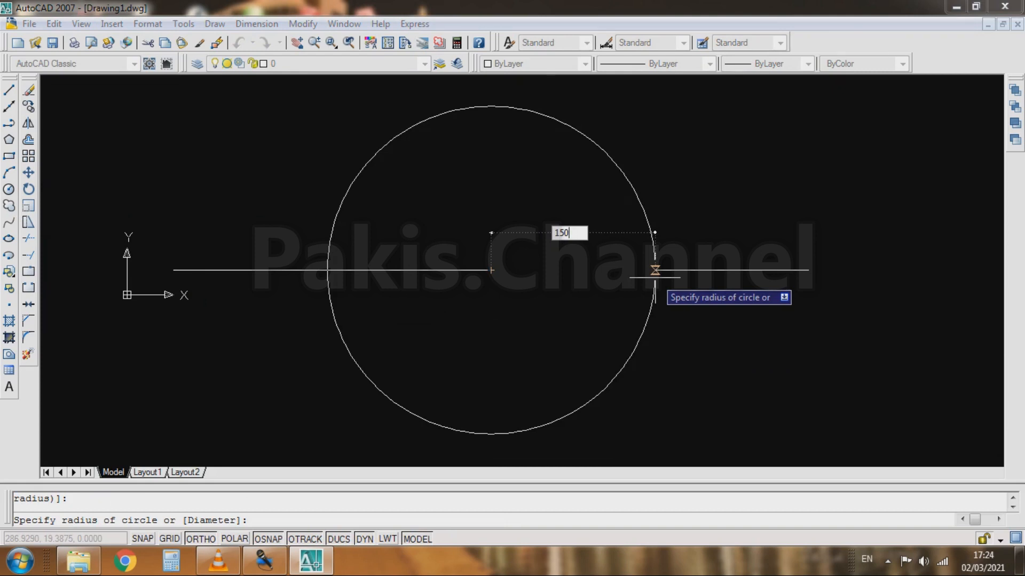
pyautogui.press('Return')
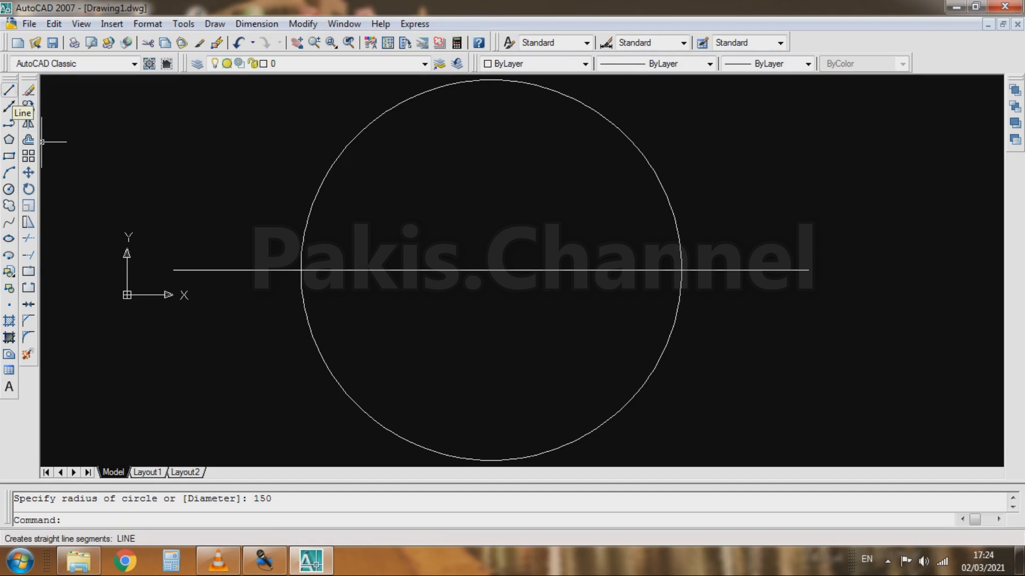
# Draw a line 5 units straight up from the circle's left intersection with the horizontal line.
pyautogui.click(9, 89)
pyautogui.scroll(4, 270, 275)
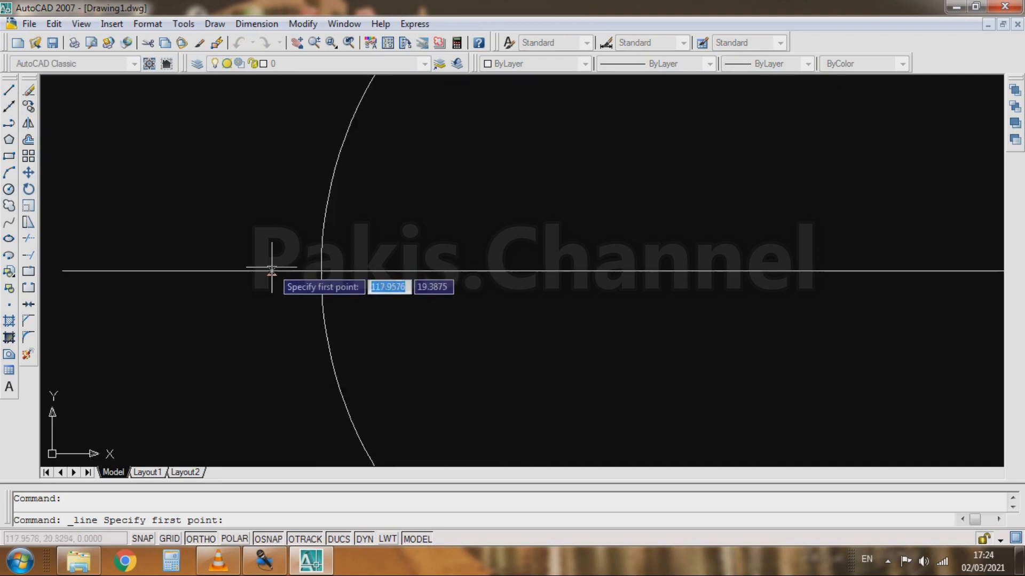
pyautogui.click(347, 278)
pyautogui.scroll(4, 342, 231)
pyautogui.write('5')
pyautogui.press('Return')
# Continue the line 300 units to the right and back down to the circle's right intersection with the horizontal line.
pyautogui.scroll(-6, 331, 170)
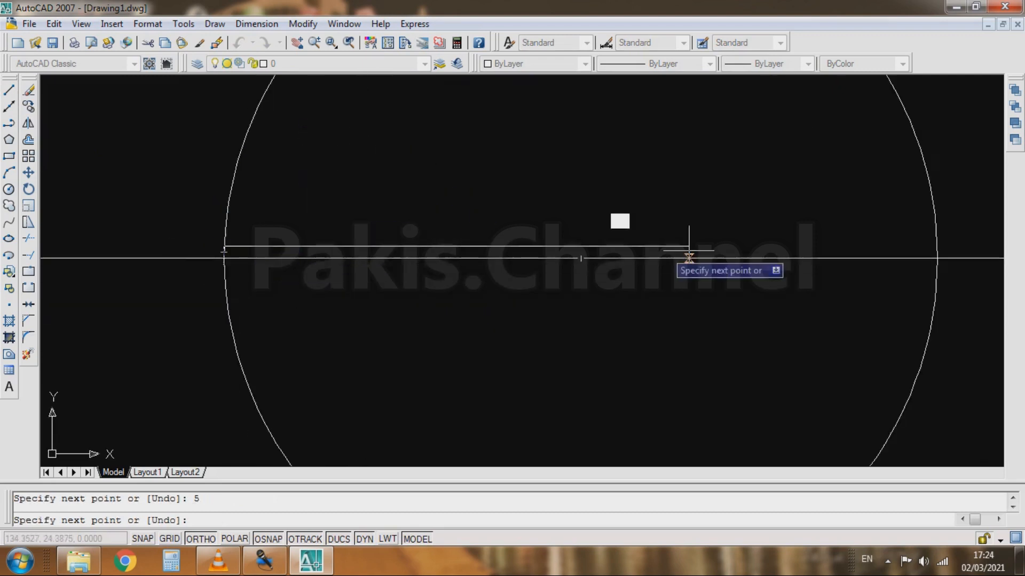
pyautogui.scroll(4, 949, 258)
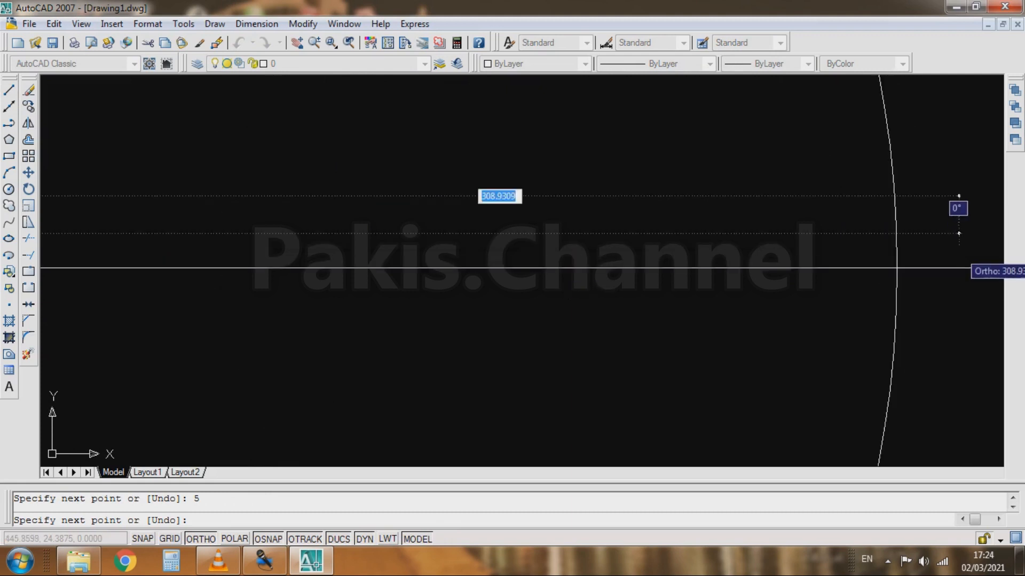
pyautogui.write('300')
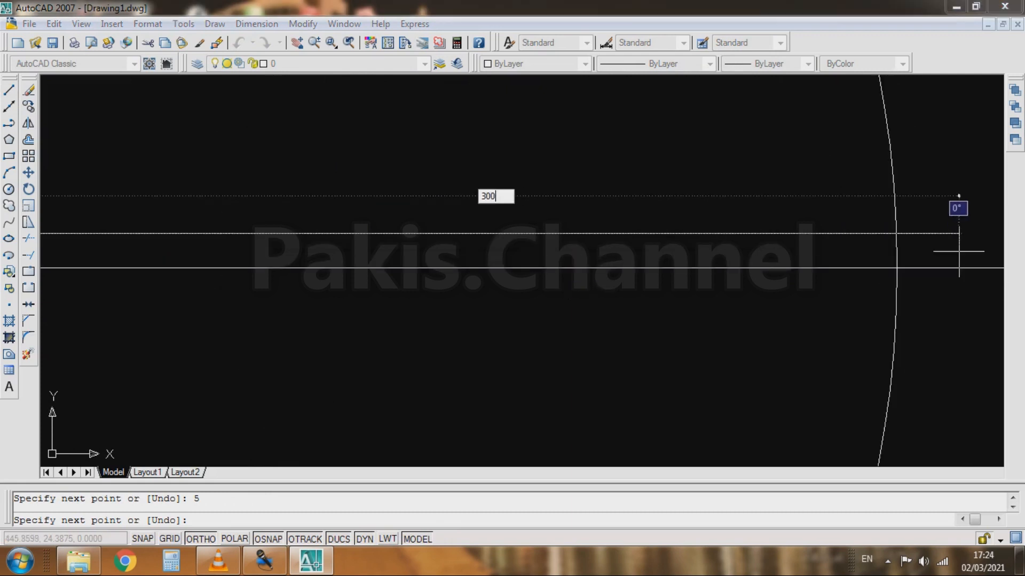
pyautogui.press('Return')
pyautogui.scroll(4, 918, 267)
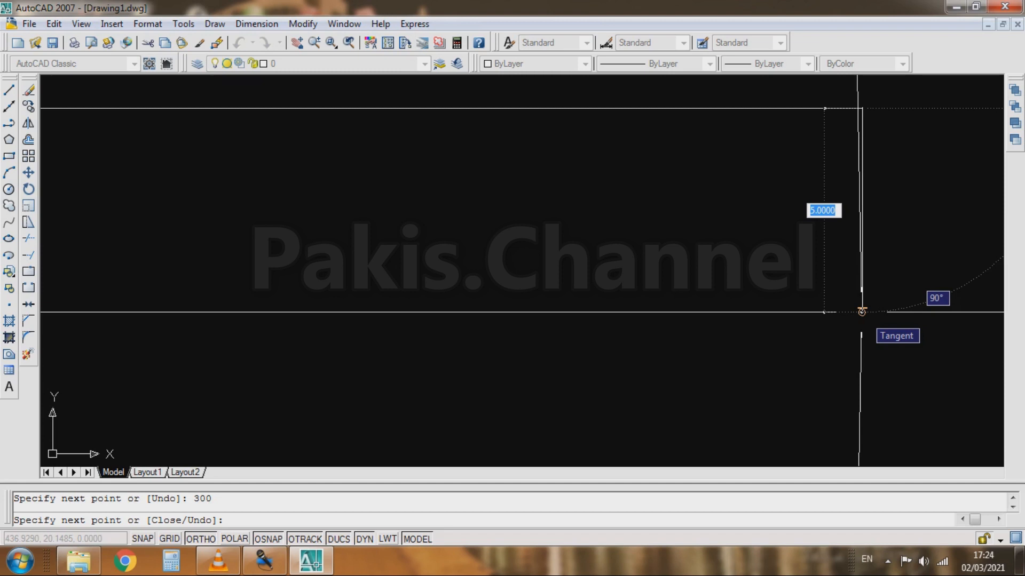
pyautogui.scroll(-5, 861, 310)
pyautogui.press('Escape')
pyautogui.scroll(-2, 901, 282)
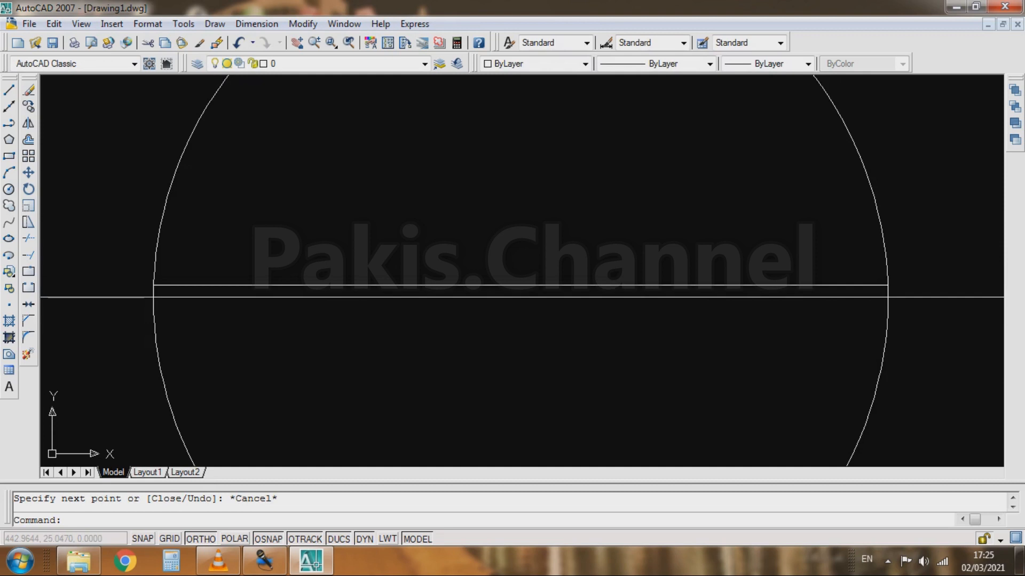
# Delete the construction circle.
pyautogui.click(944, 219)
pyautogui.scroll(-2, 632, 139)
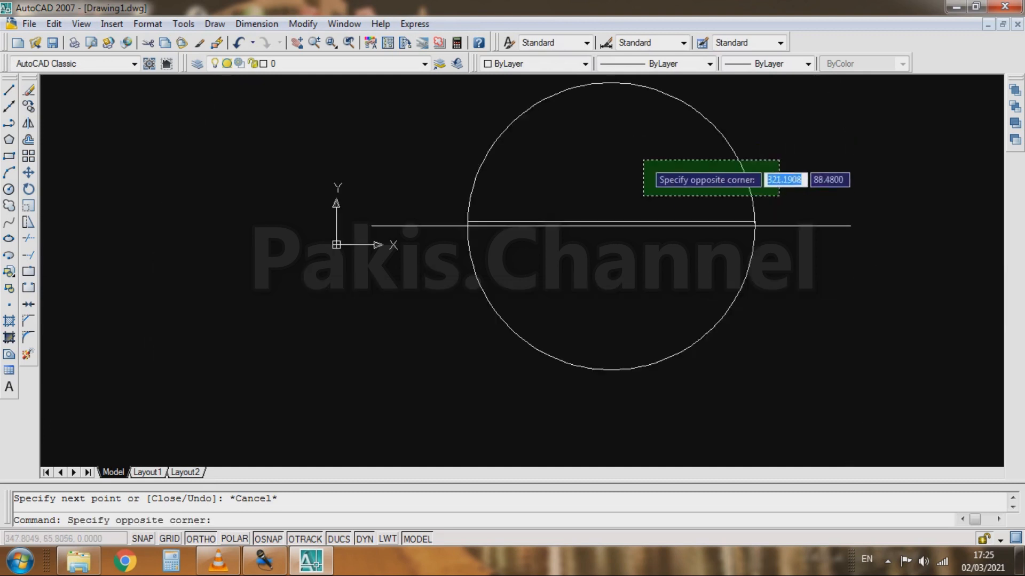
pyautogui.click(644, 160)
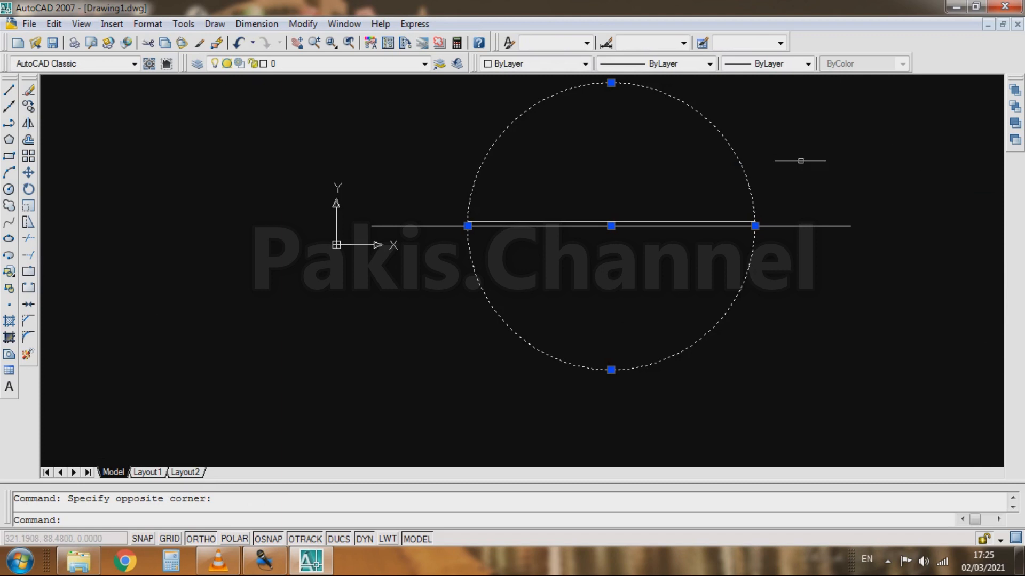
pyautogui.click(800, 162)
pyautogui.click(655, 125)
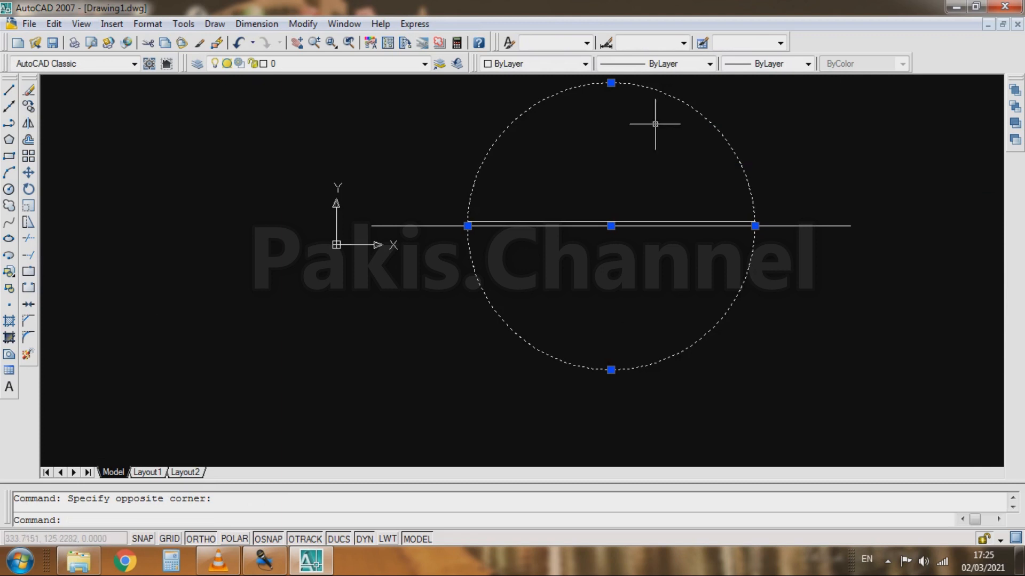
pyautogui.press('Delete')
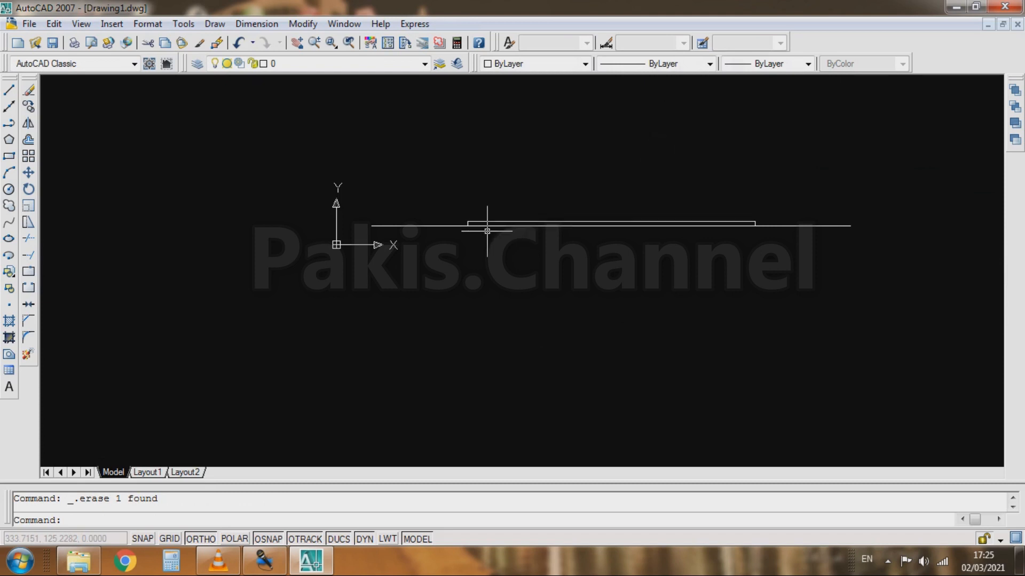
# Draw a sloped line from the thin rectangle's upper-left corner down and outward to the horizontal base line.
pyautogui.scroll(4, 453, 222)
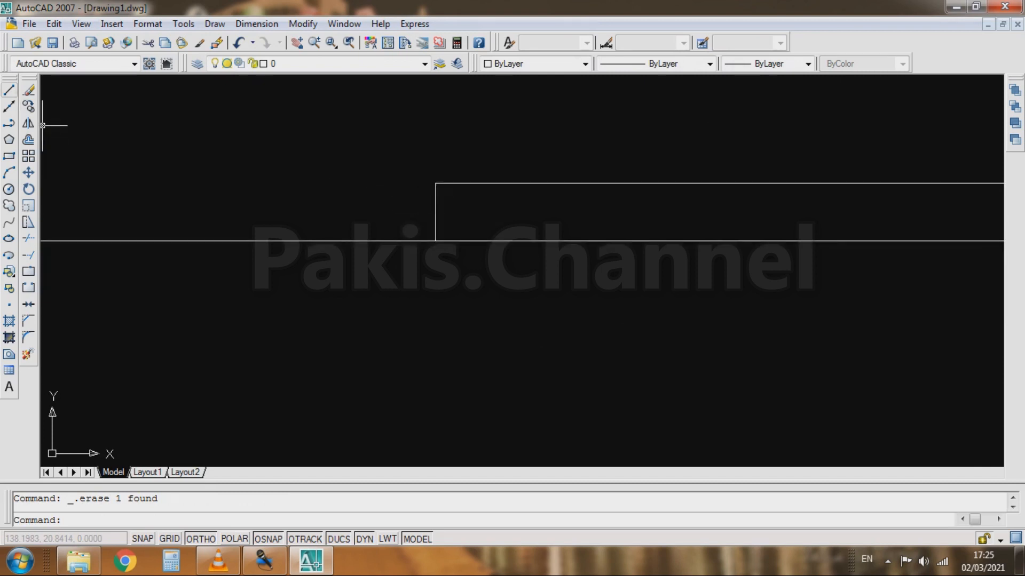
pyautogui.click(8, 90)
pyautogui.click(436, 183)
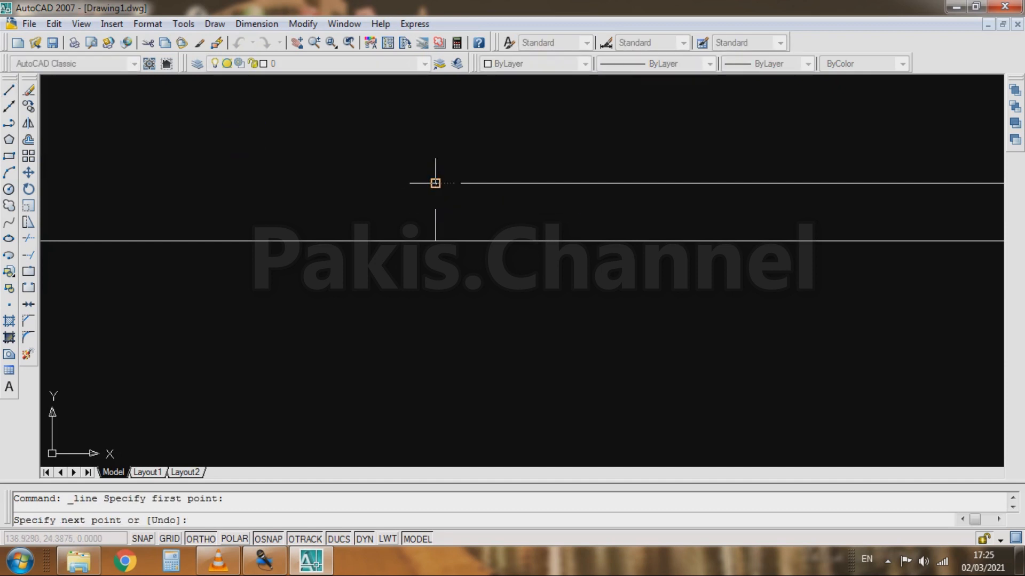
pyautogui.click(353, 240)
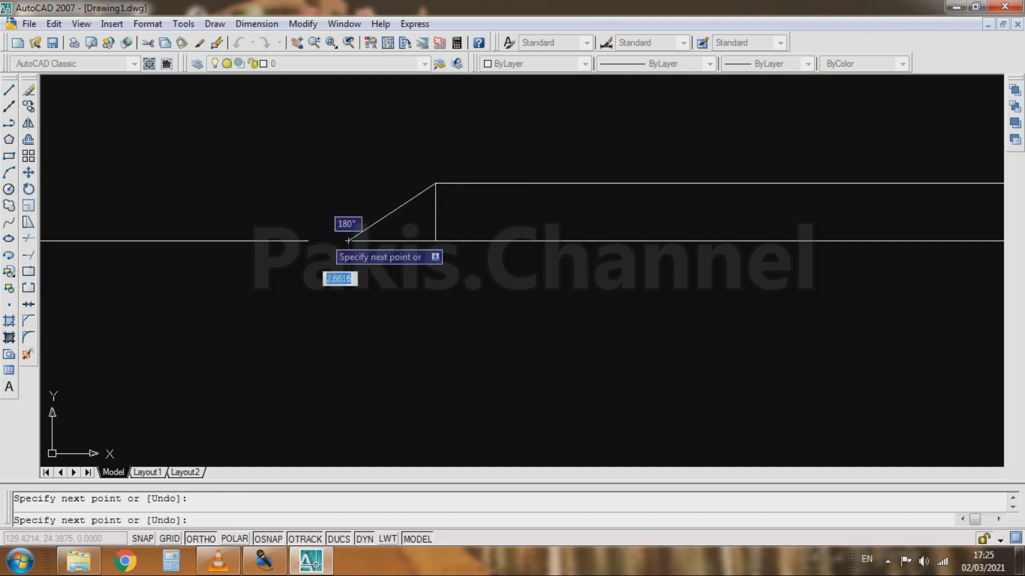
pyautogui.scroll(-3, 254, 196)
pyautogui.press('Escape')
# Mirror the left sloped line about a vertical axis through the midpoint of the thin rectangle's top edge, keeping the original.
pyautogui.scroll(-3, 217, 222)
pyautogui.scroll(2, 584, 218)
pyautogui.scroll(-1, 688, 212)
pyautogui.scroll(-2, 688, 212)
pyautogui.scroll(6, 337, 223)
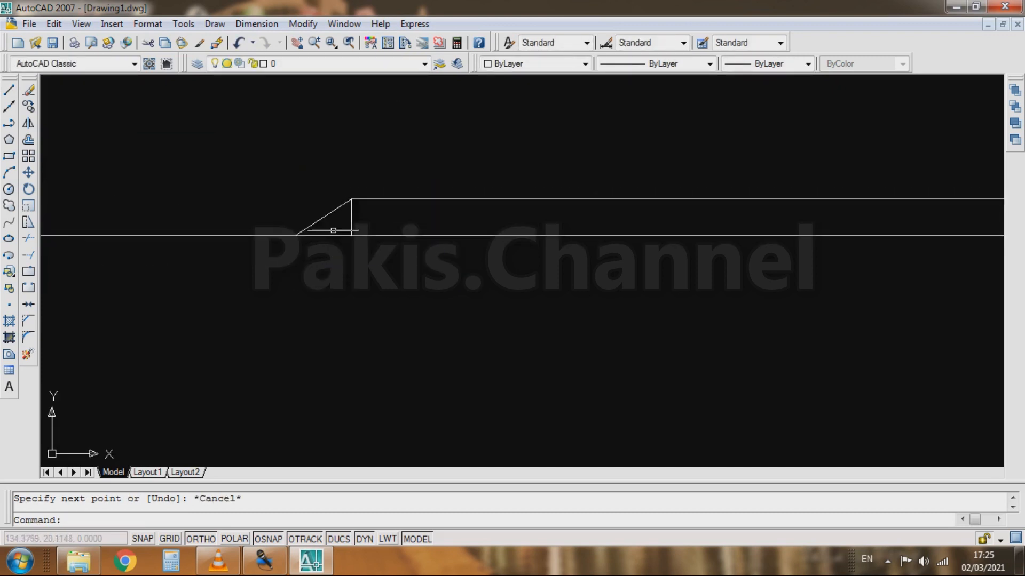
pyautogui.click(335, 227)
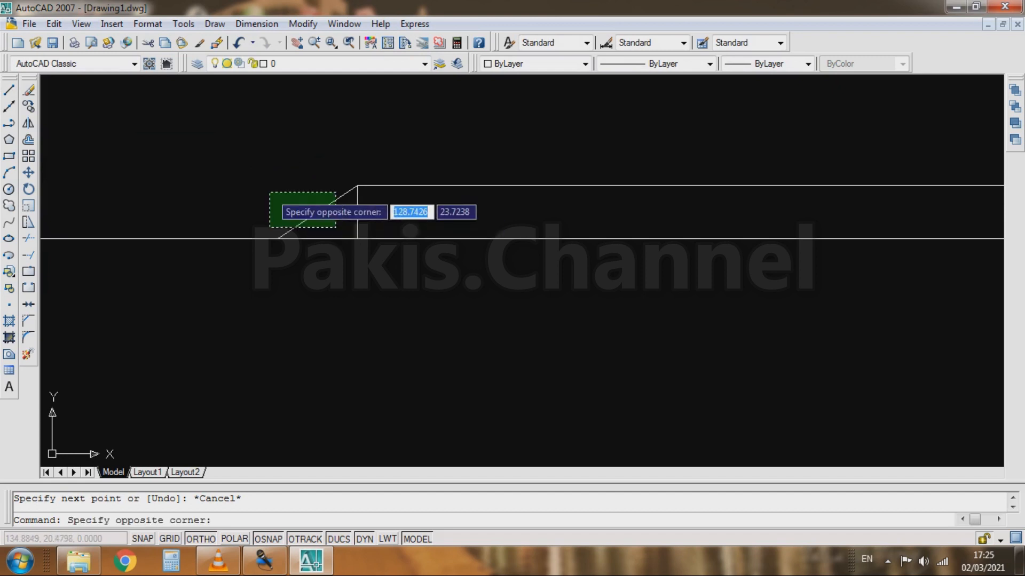
pyautogui.click(270, 193)
pyautogui.scroll(-8, 252, 206)
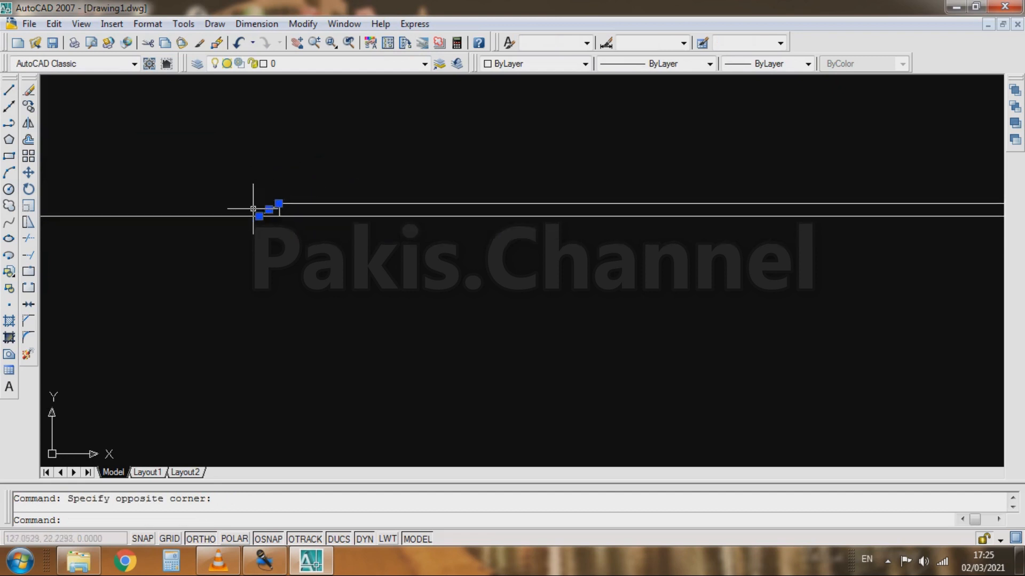
pyautogui.scroll(2, 305, 218)
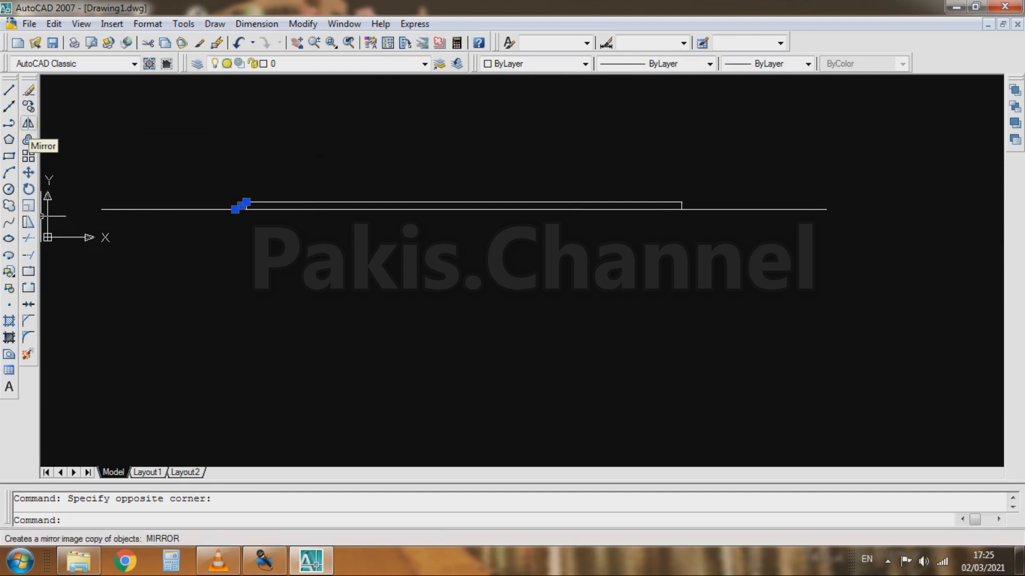
pyautogui.click(28, 123)
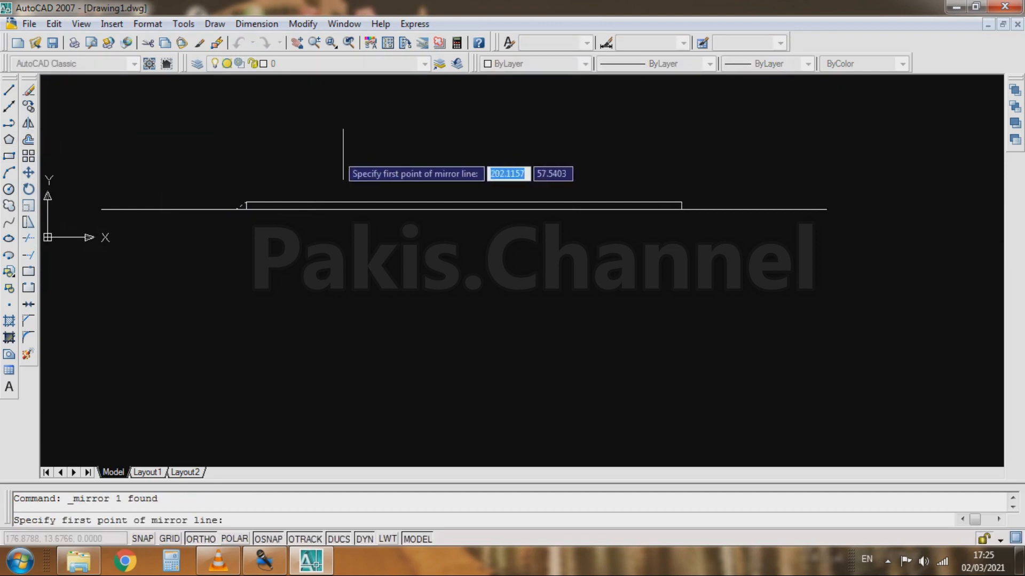
pyautogui.click(463, 202)
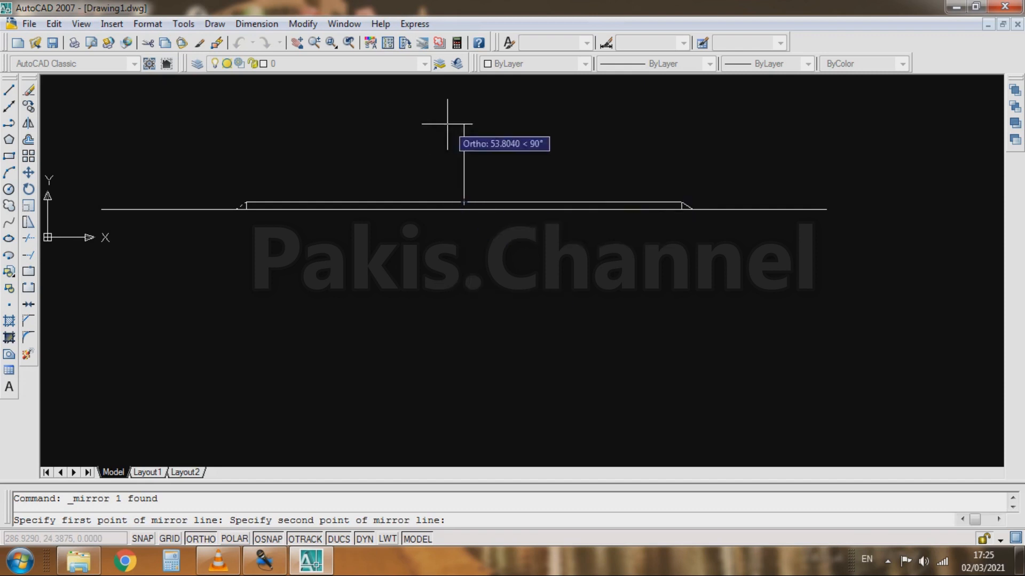
pyautogui.click(454, 282)
pyautogui.press('Return')
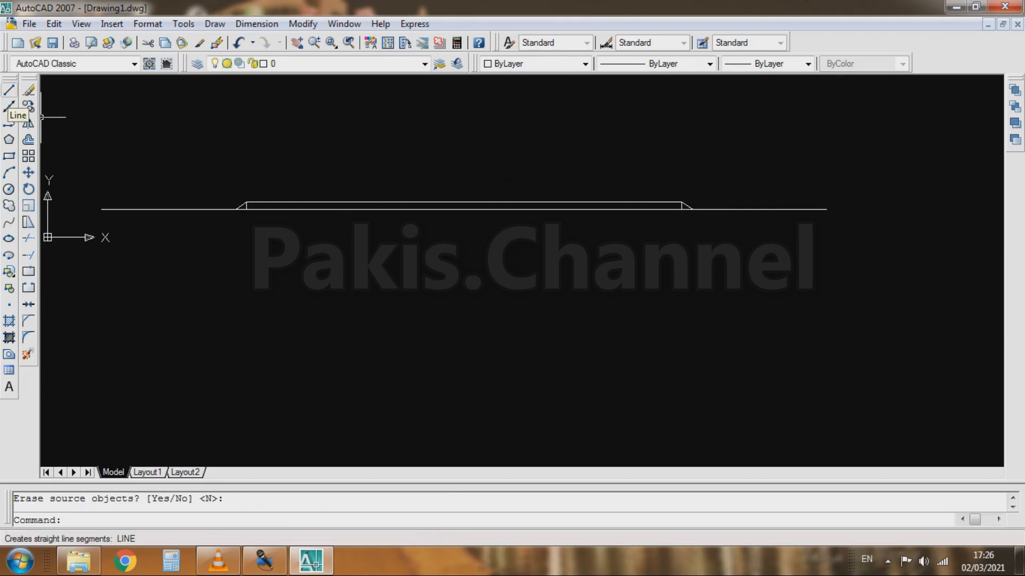
pyautogui.click(9, 92)
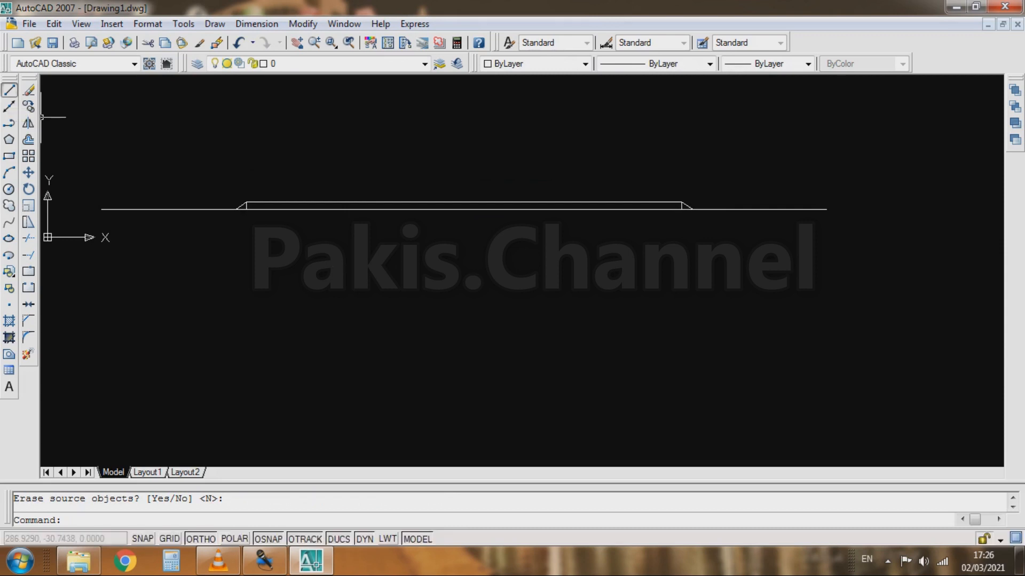
pyautogui.click(246, 201)
pyautogui.scroll(3, 247, 157)
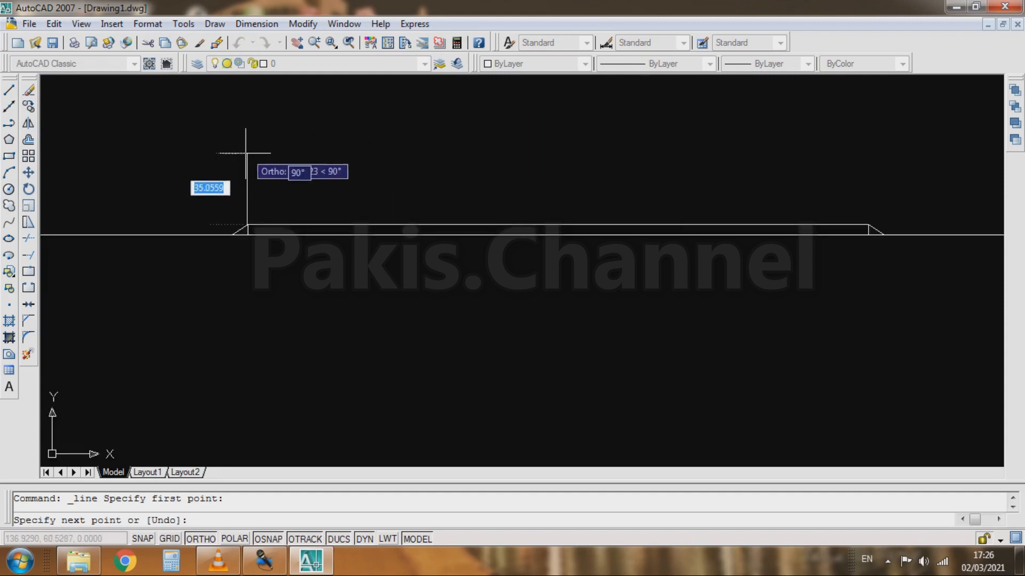
pyautogui.scroll(-2, 247, 171)
pyautogui.scroll(3, 234, 197)
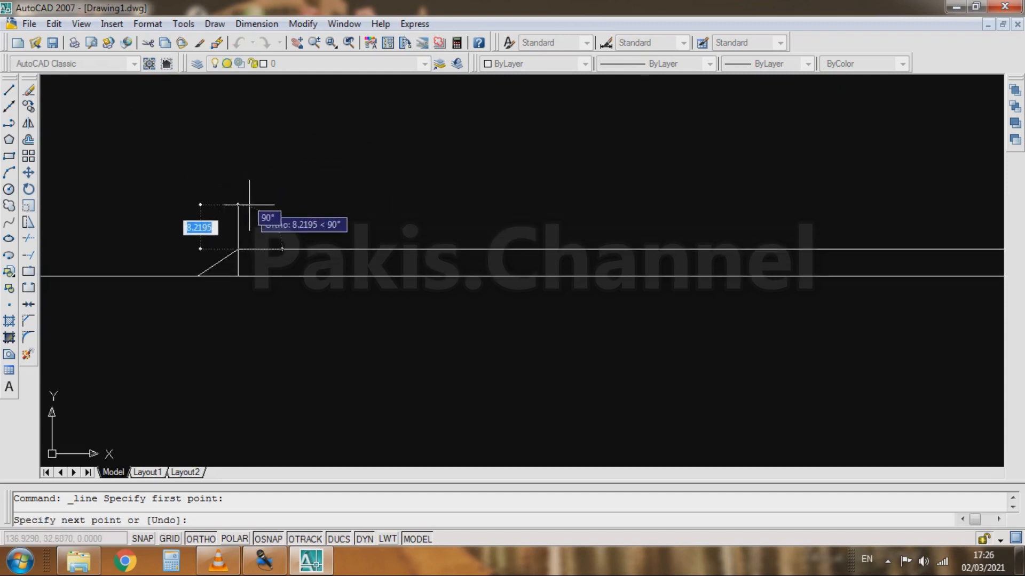
pyautogui.press('Escape')
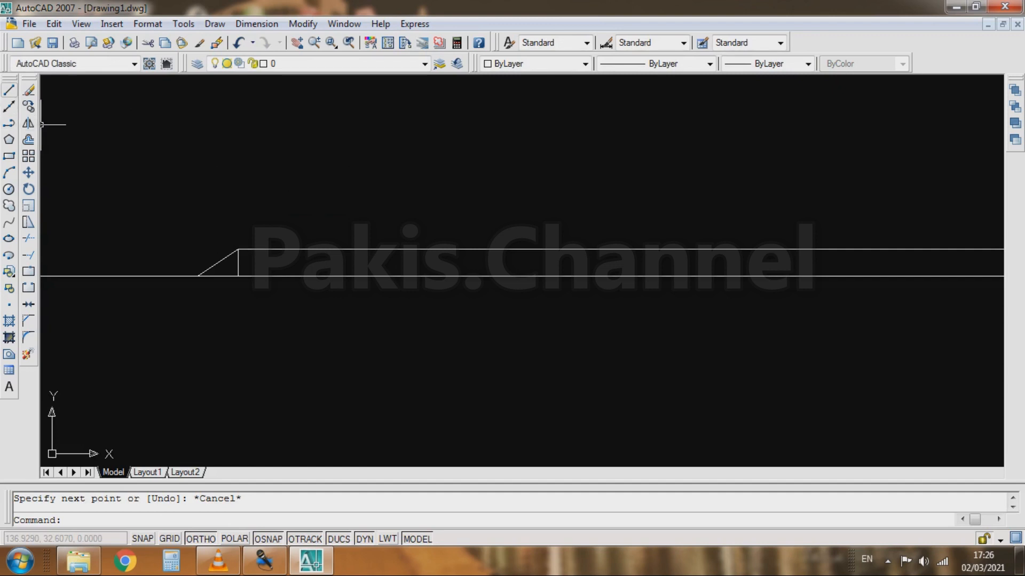
# Draw a line 15 units straight up from the thin rectangle's upper-left corner.
pyautogui.click(9, 89)
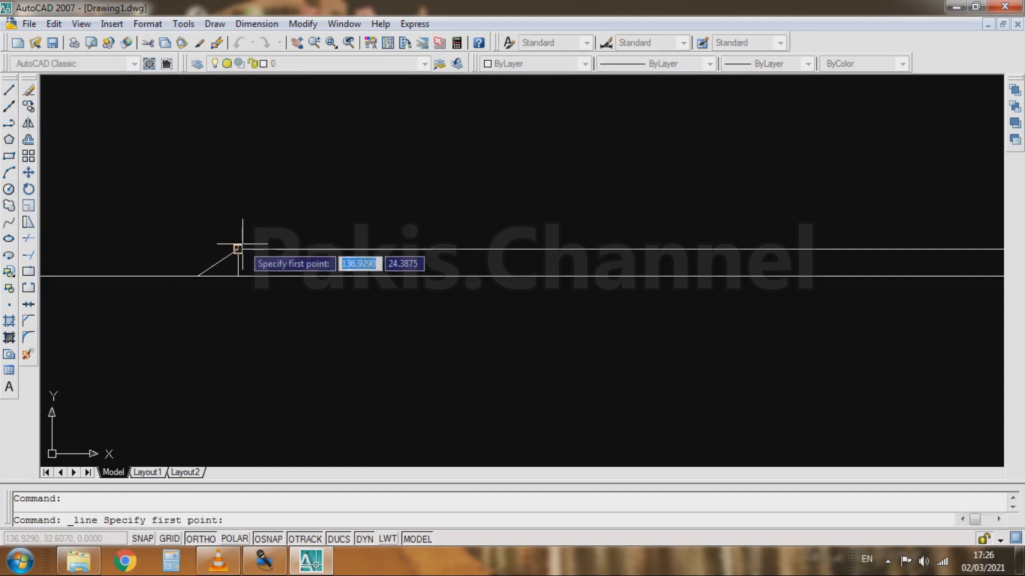
pyautogui.scroll(5, 235, 243)
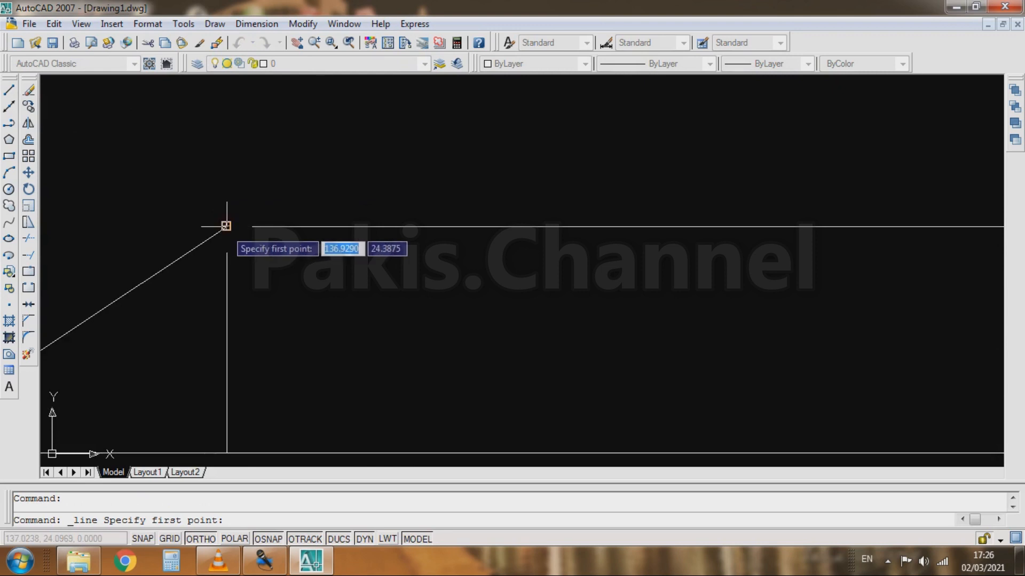
pyautogui.click(315, 166)
pyautogui.scroll(-8, 313, 260)
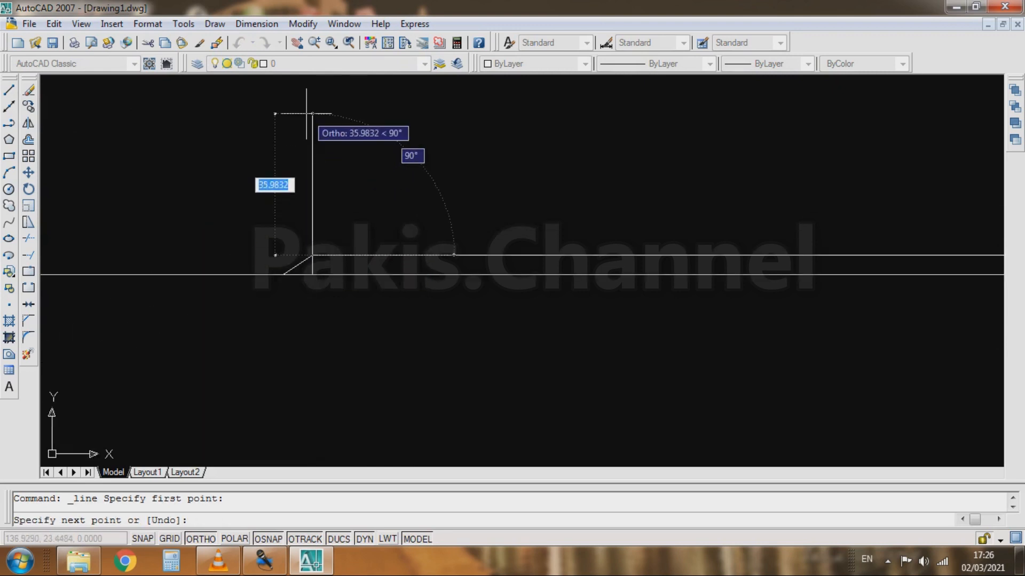
pyautogui.write('15')
pyautogui.press('Return')
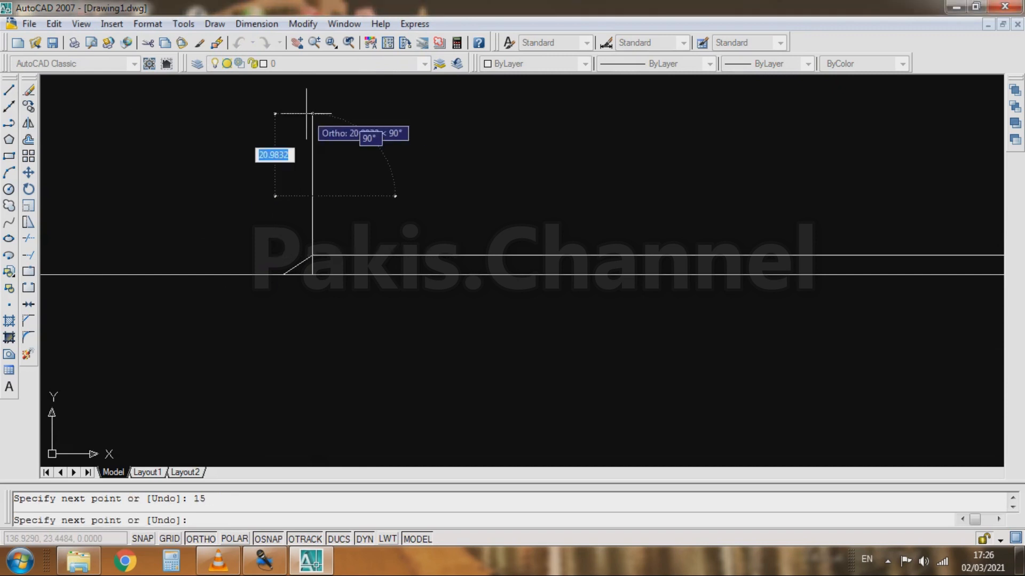
# Continue the line 300 units horizontally to the right, parallel to the thin rectangle.
pyautogui.scroll(-8, 175, 138)
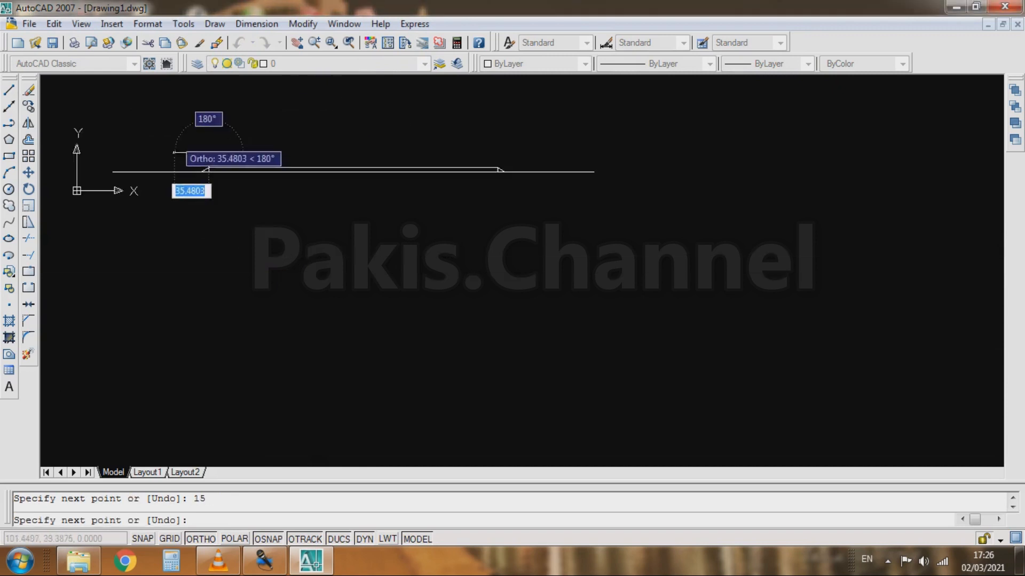
pyautogui.scroll(8, 361, 150)
pyautogui.scroll(3, 485, 153)
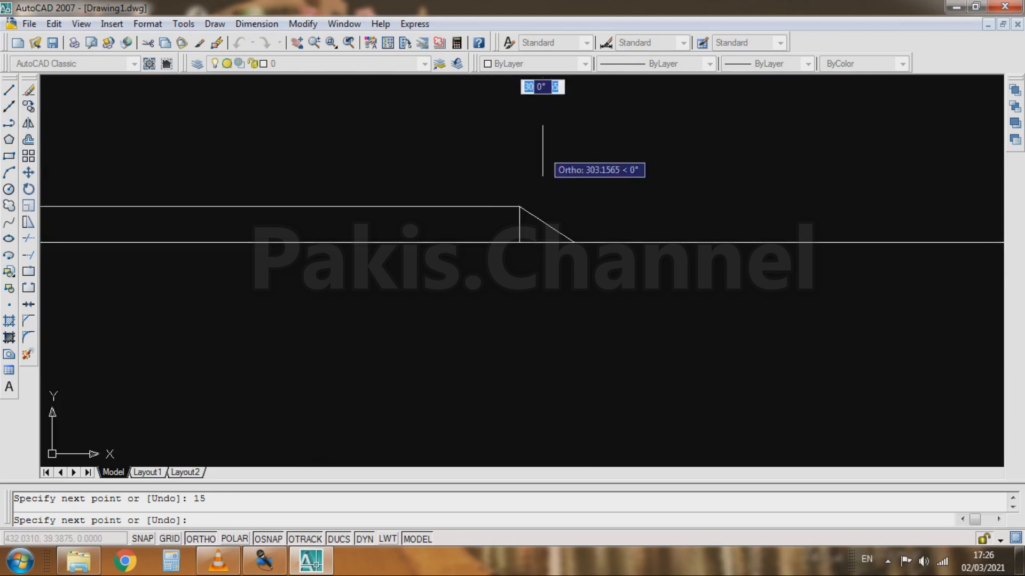
pyautogui.scroll(-4, 564, 153)
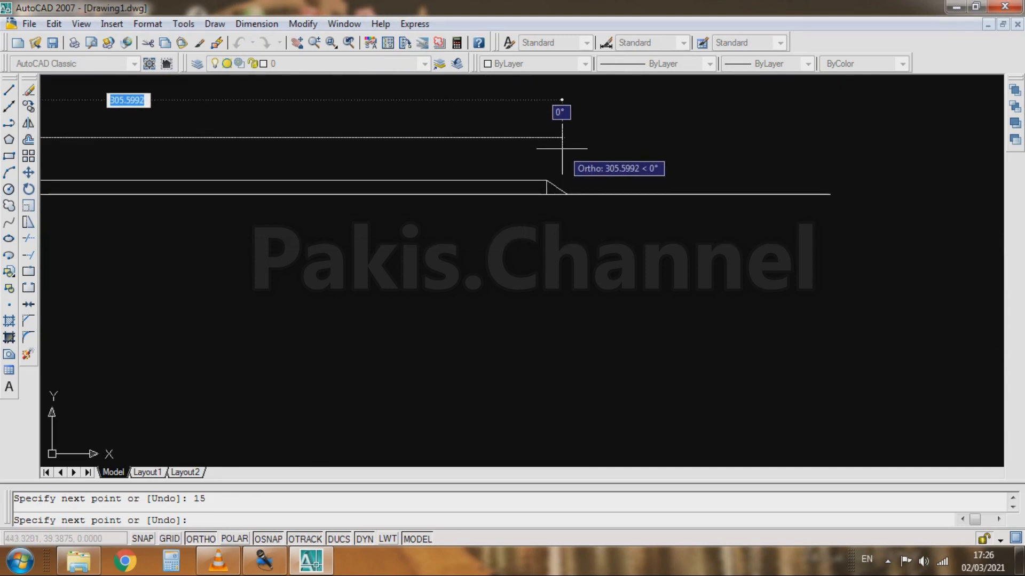
pyautogui.write('300')
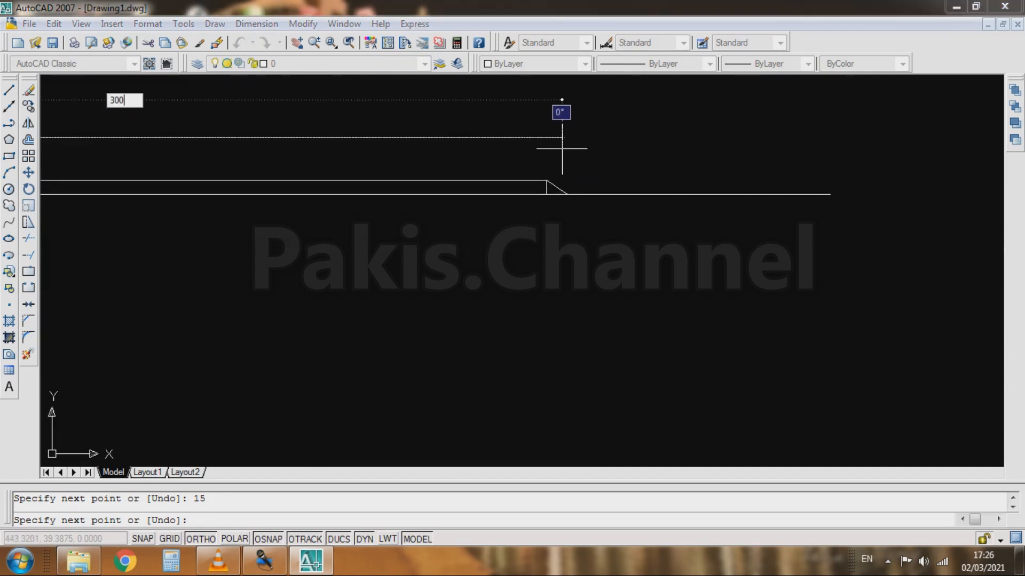
pyautogui.press('Return')
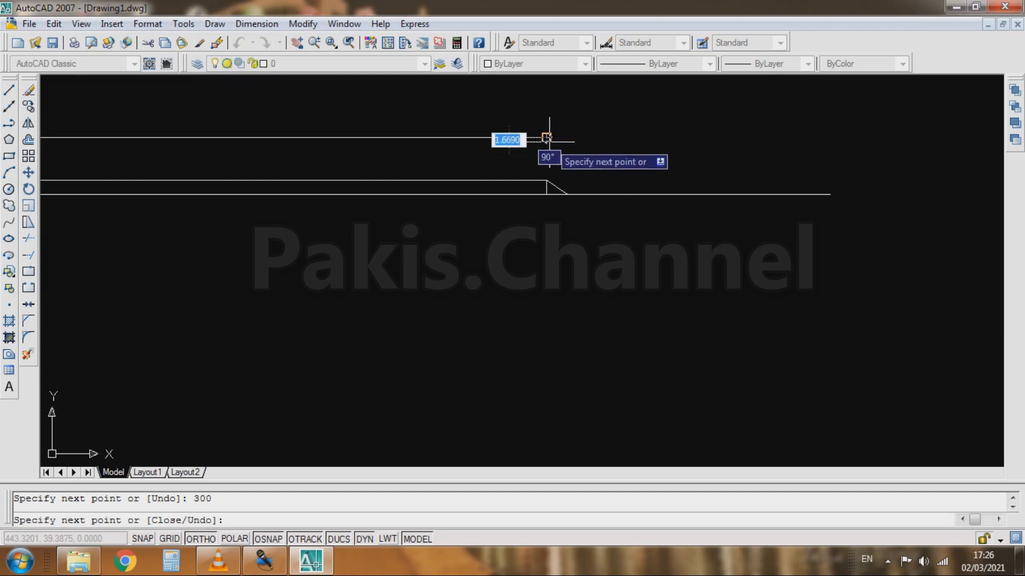
# Close the upper rectangle with a vertical line down to the thin rectangle's upper-right corner and end the line.
pyautogui.scroll(3, 550, 179)
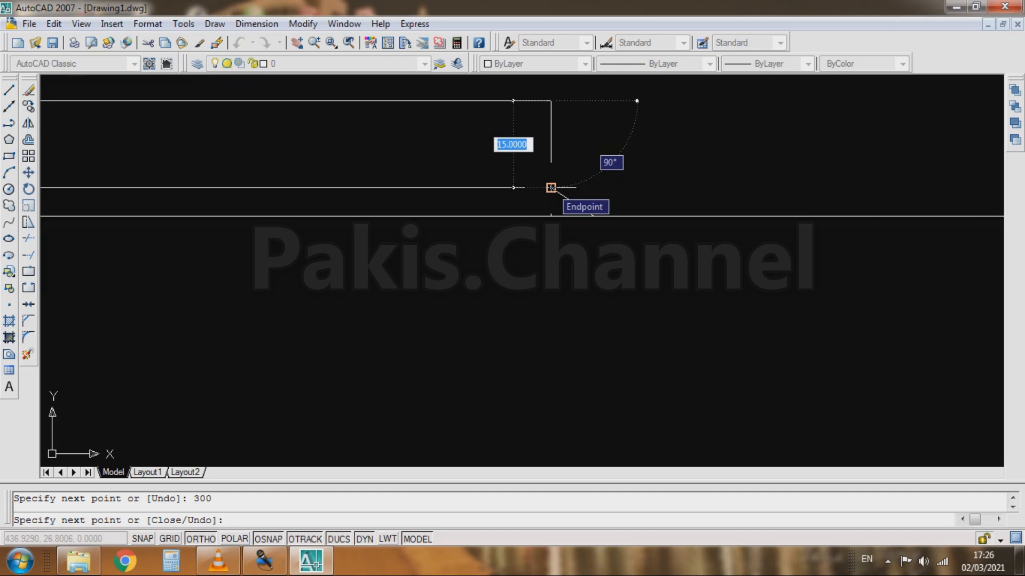
pyautogui.click(551, 187)
pyautogui.press('Escape')
pyautogui.scroll(-6, 667, 181)
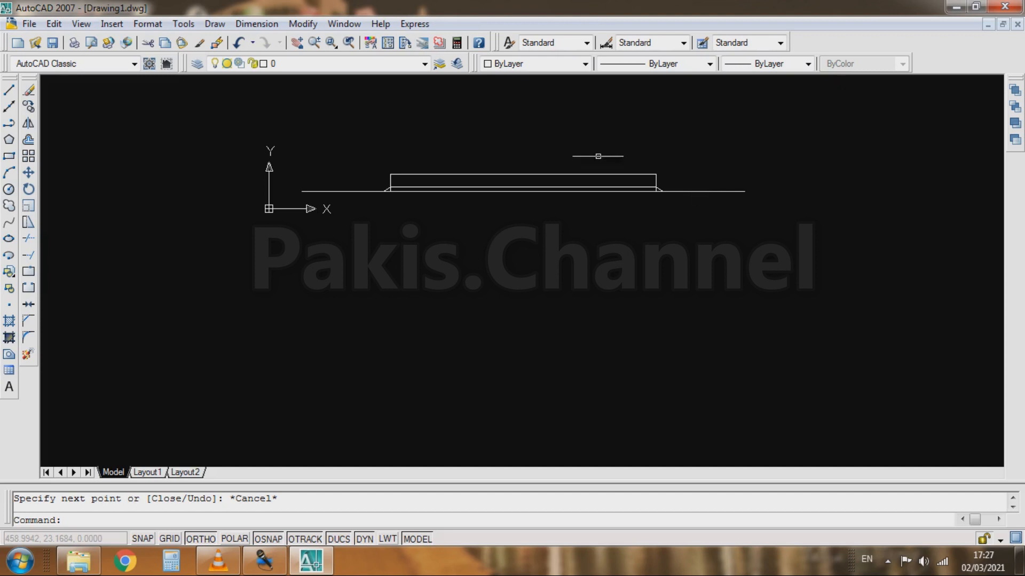
pyautogui.scroll(2, 516, 156)
pyautogui.scroll(1, 515, 157)
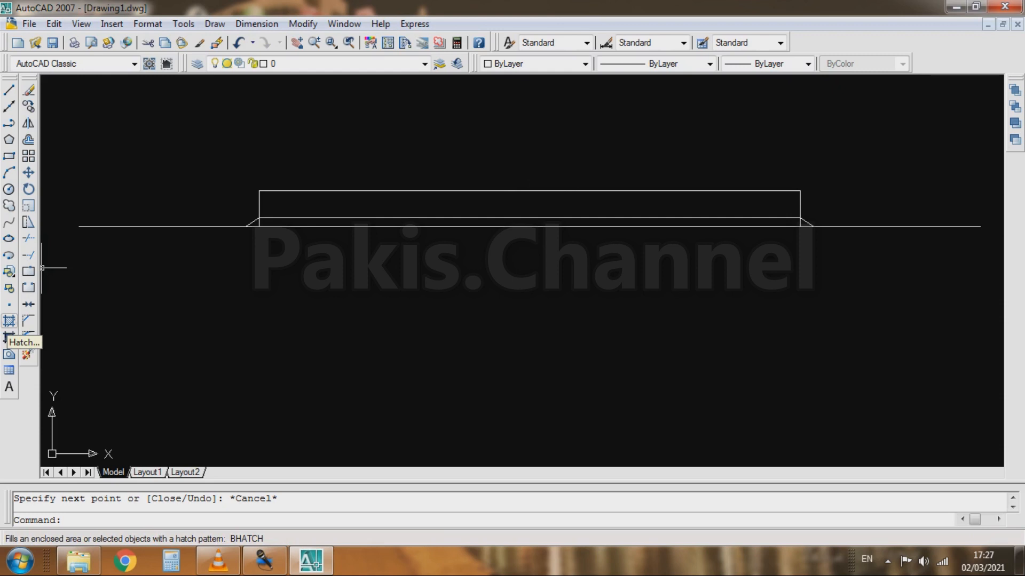
# Start a hatch and choose the predefined AR-CONC pattern for it.
pyautogui.click(9, 337)
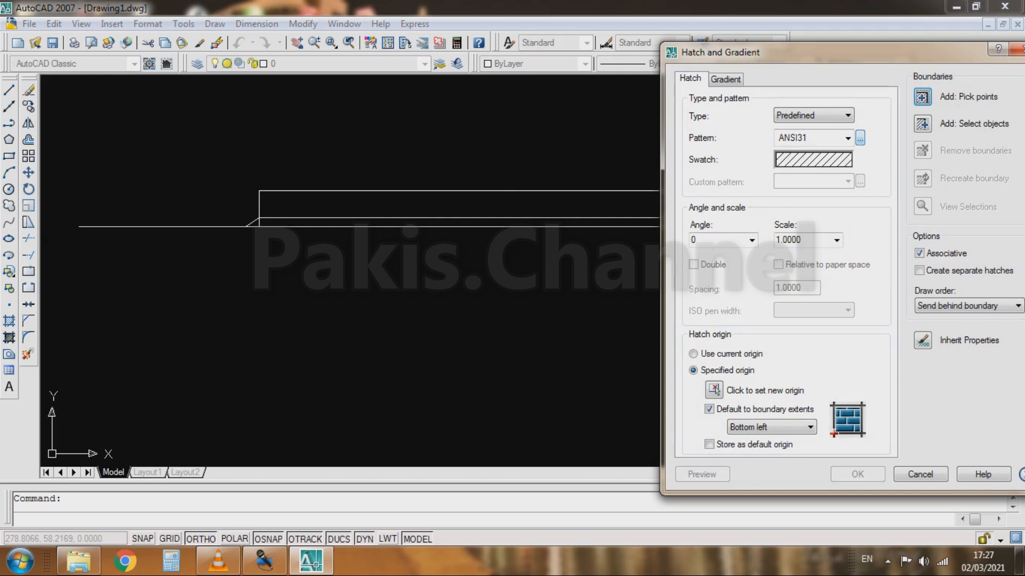
pyautogui.click(859, 137)
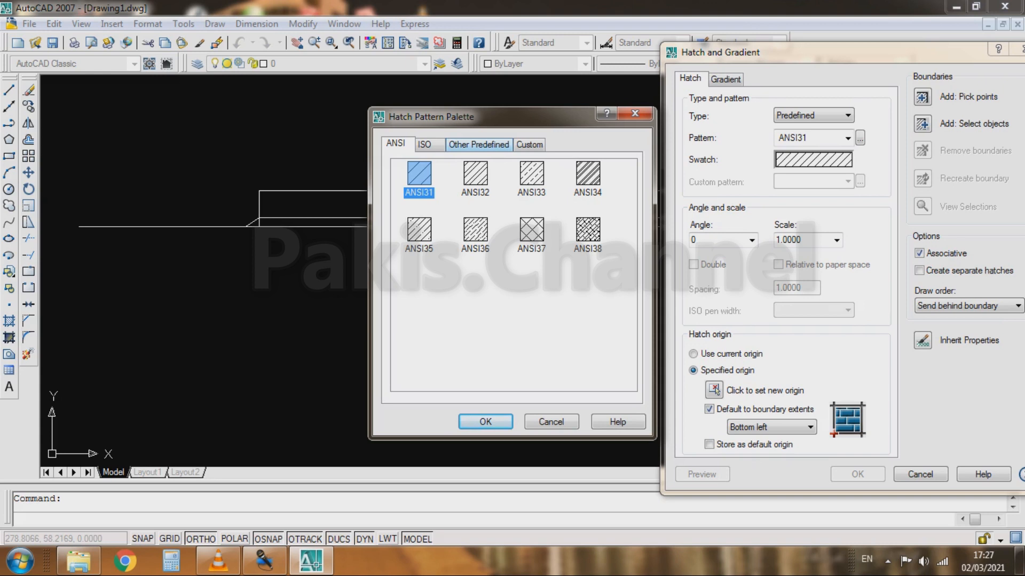
pyautogui.click(479, 145)
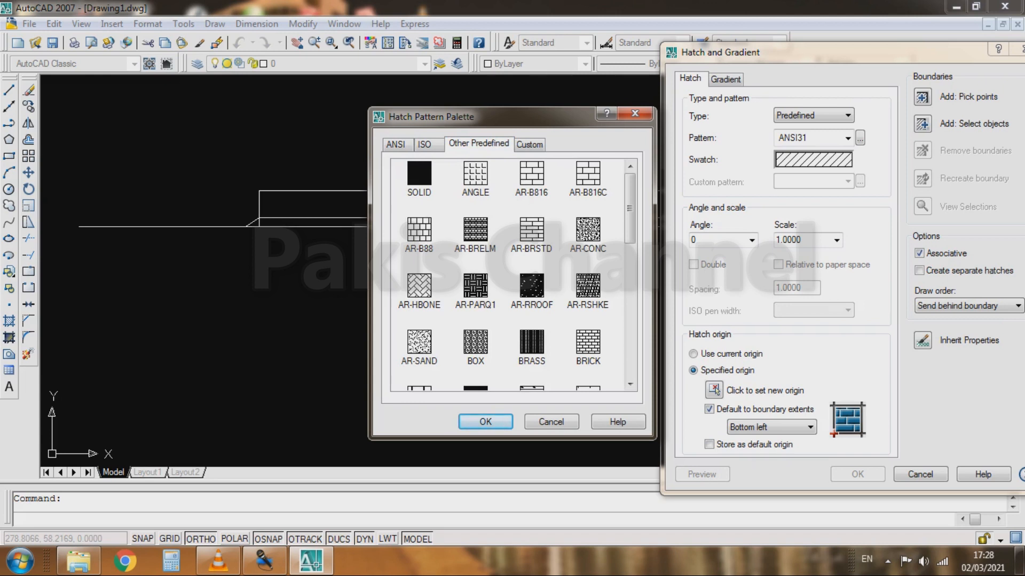
pyautogui.click(588, 230)
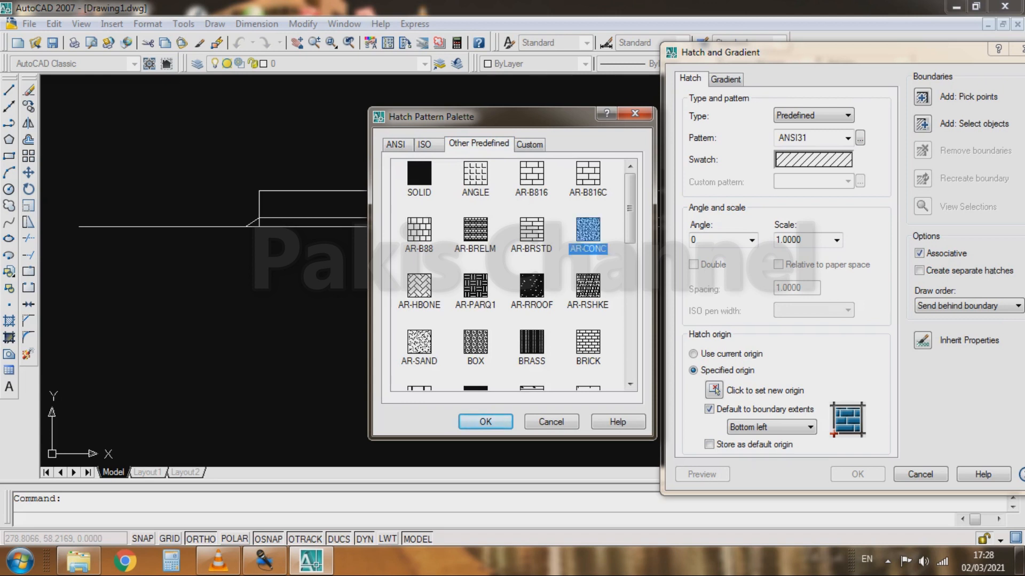
pyautogui.click(485, 422)
pyautogui.moveTo(821, 52); pyautogui.dragTo(712, 54)
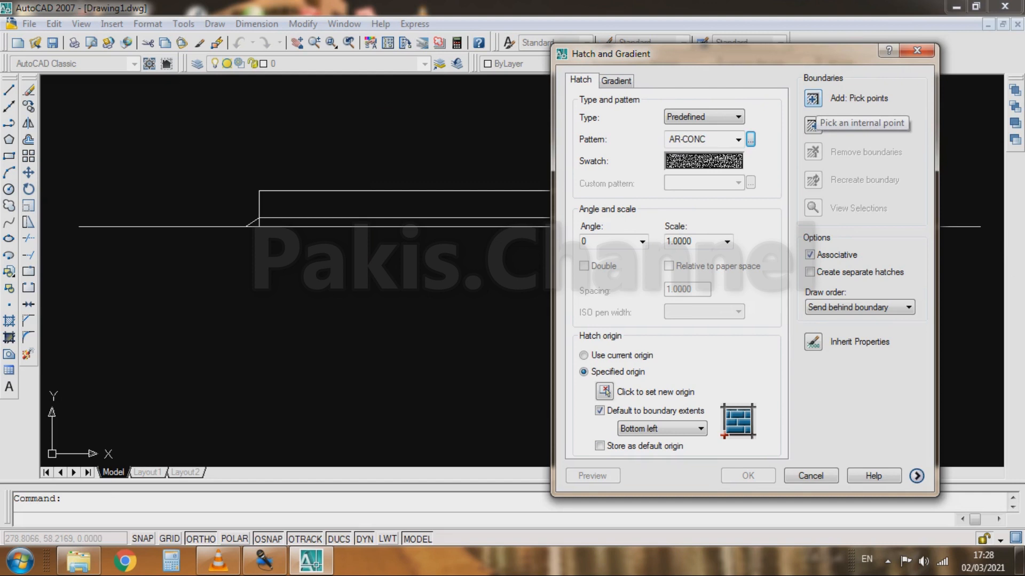
# Fill the upper 300 by 15 rectangle with the AR-CONC hatch by picking a point inside it.
pyautogui.click(811, 100)
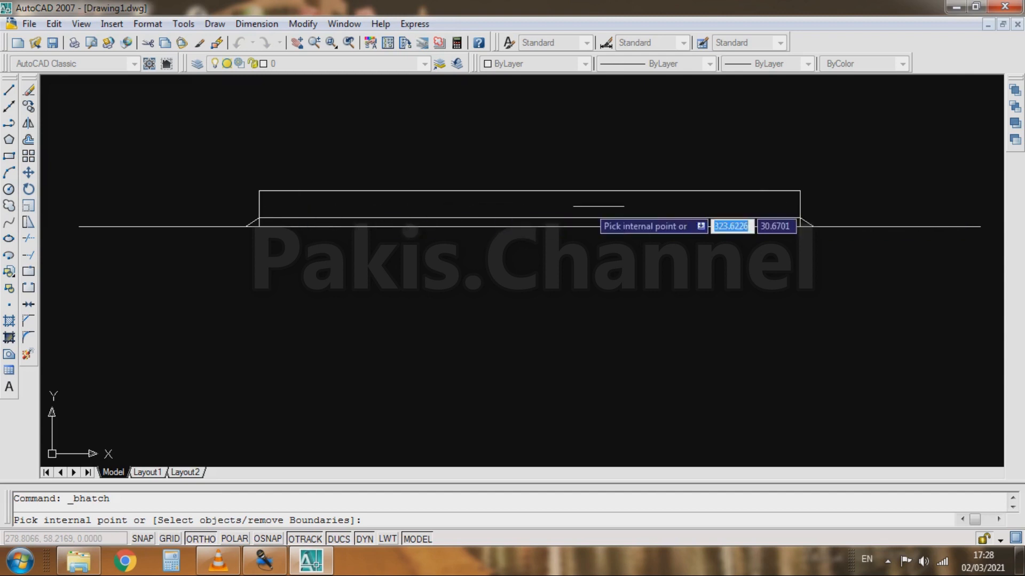
pyautogui.click(554, 206)
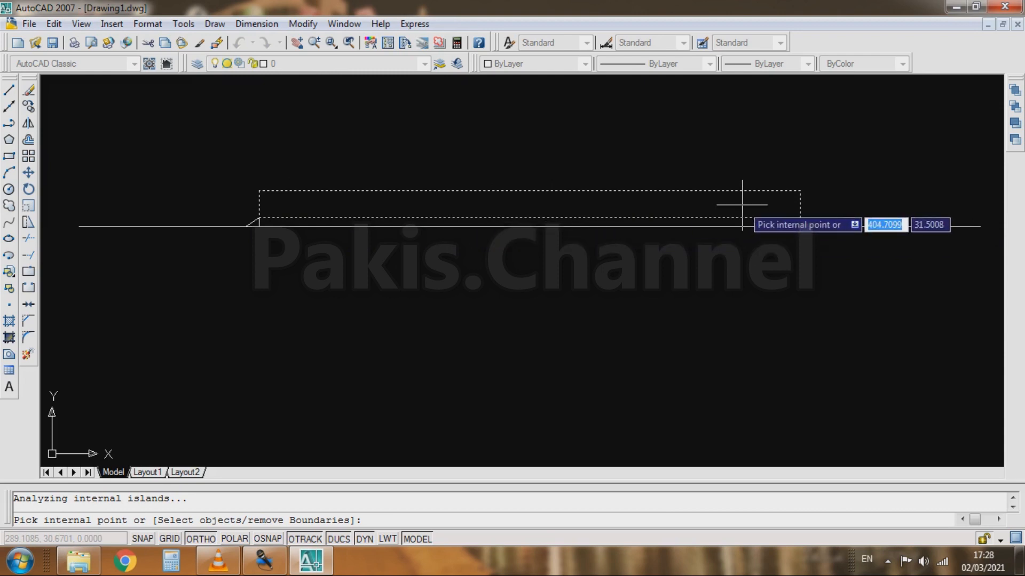
pyautogui.press('Return')
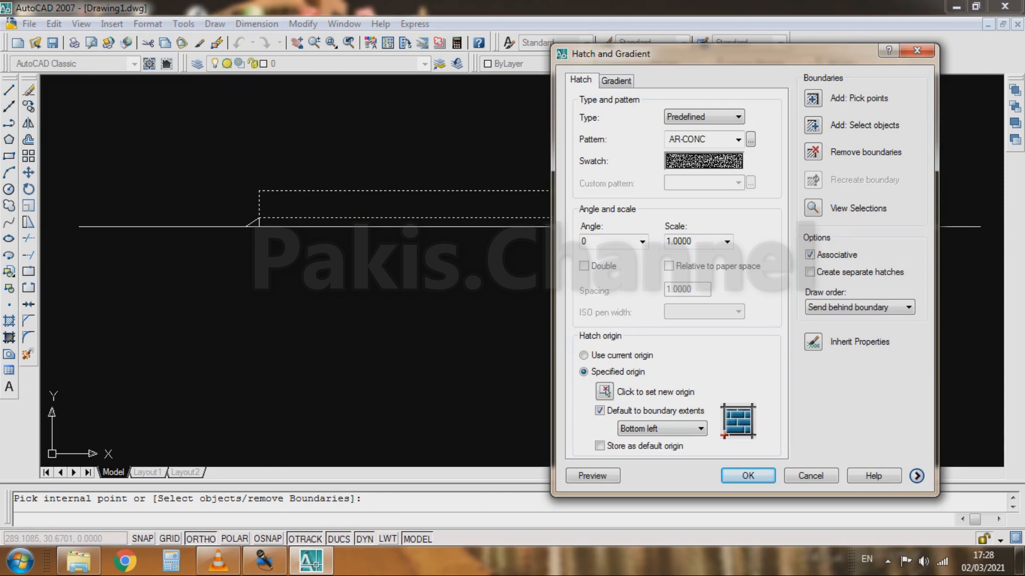
pyautogui.click(748, 476)
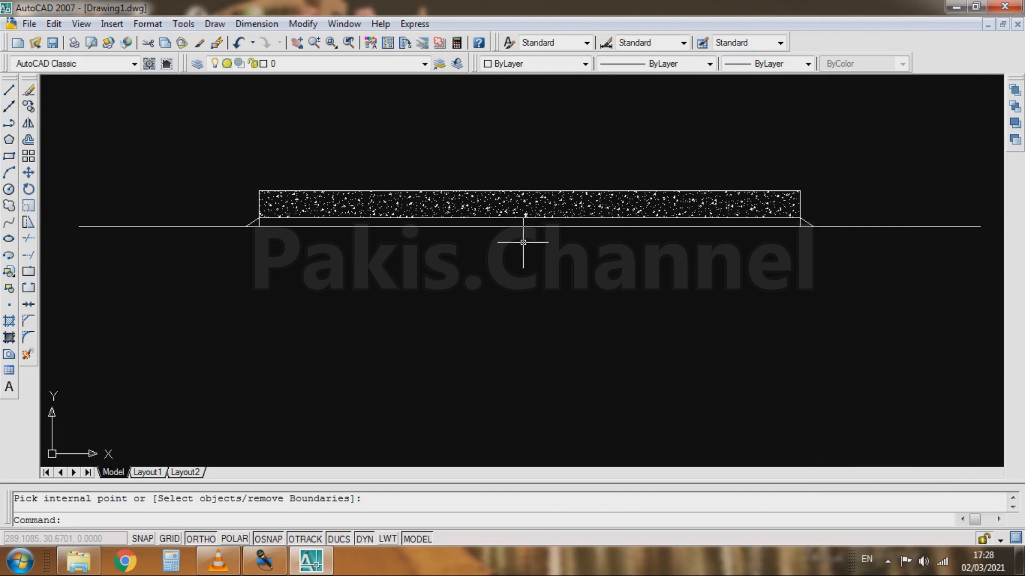
# Start a new hatch and choose the predefined GRAVEL pattern for it.
pyautogui.scroll(1, 567, 224)
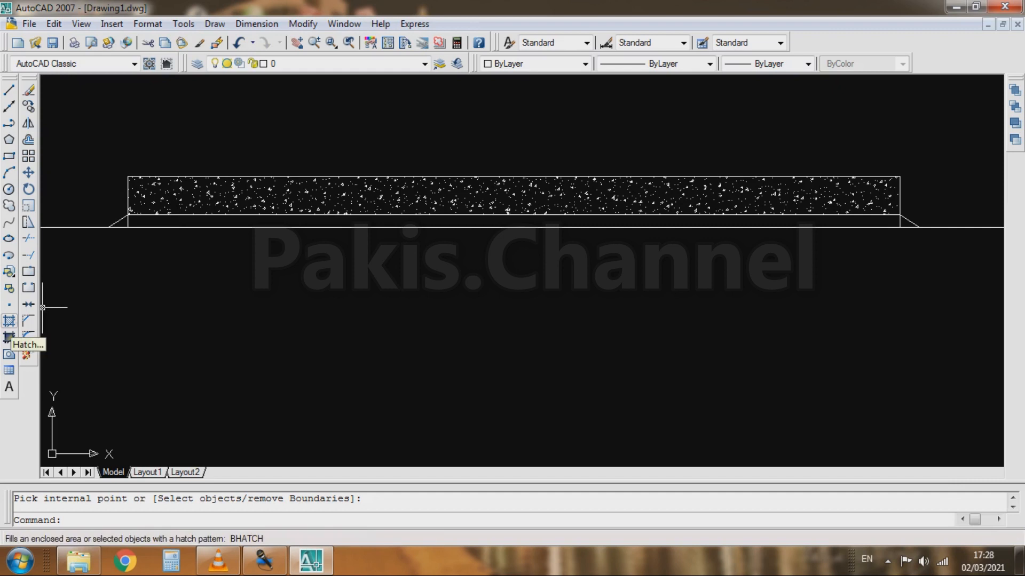
pyautogui.click(9, 337)
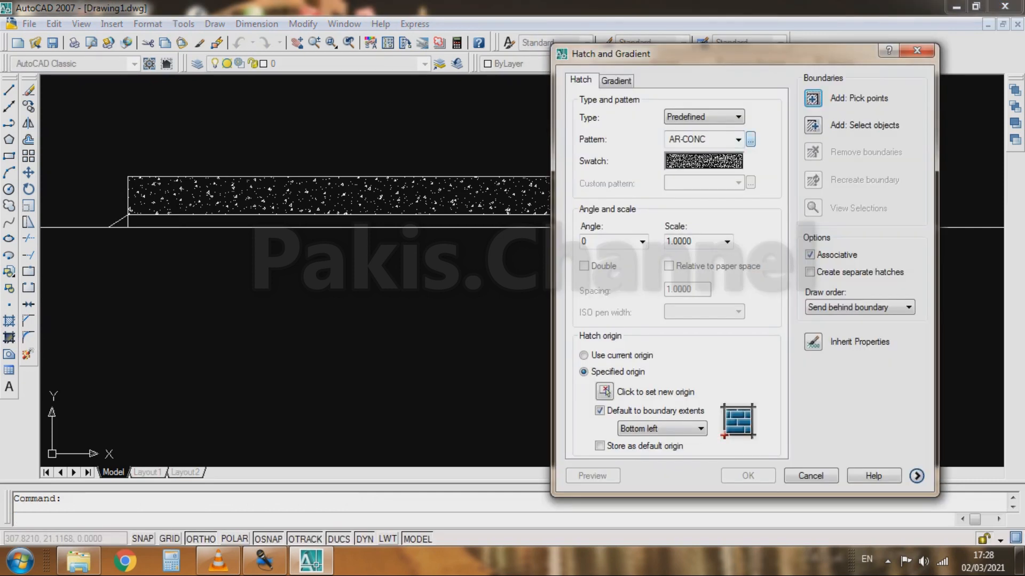
pyautogui.click(751, 139)
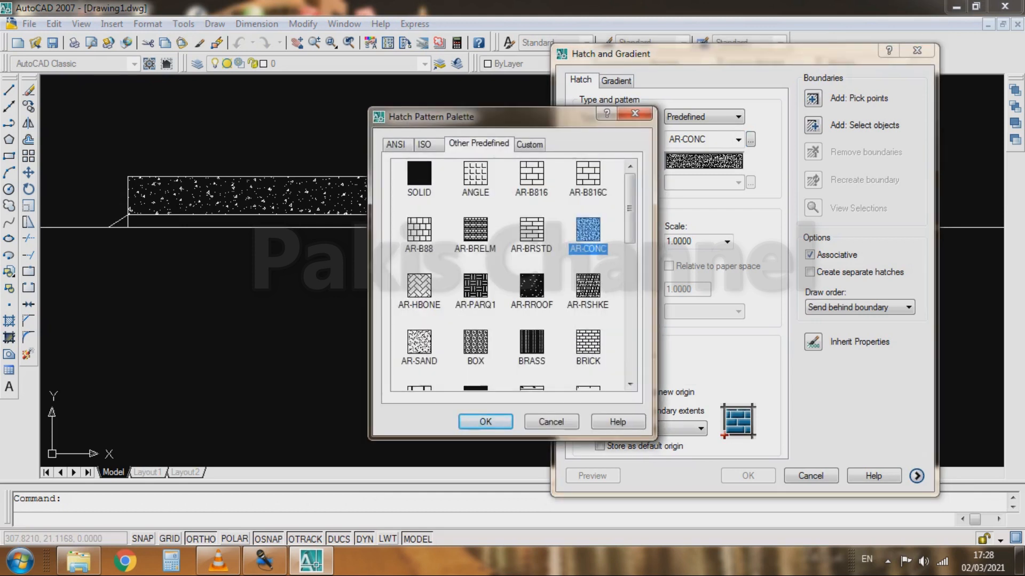
pyautogui.scroll(-3, 509, 275)
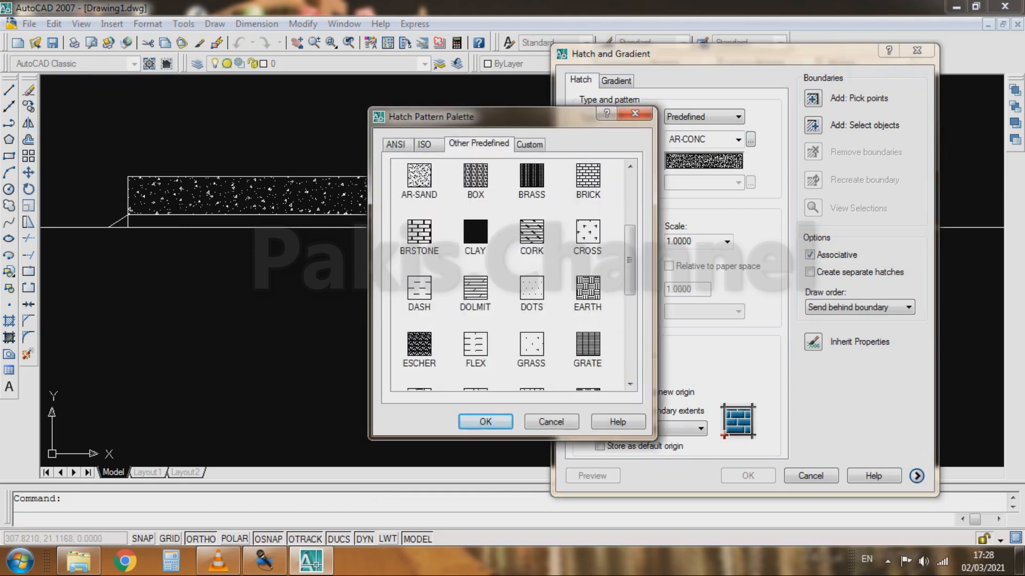
pyautogui.scroll(-3, 510, 275)
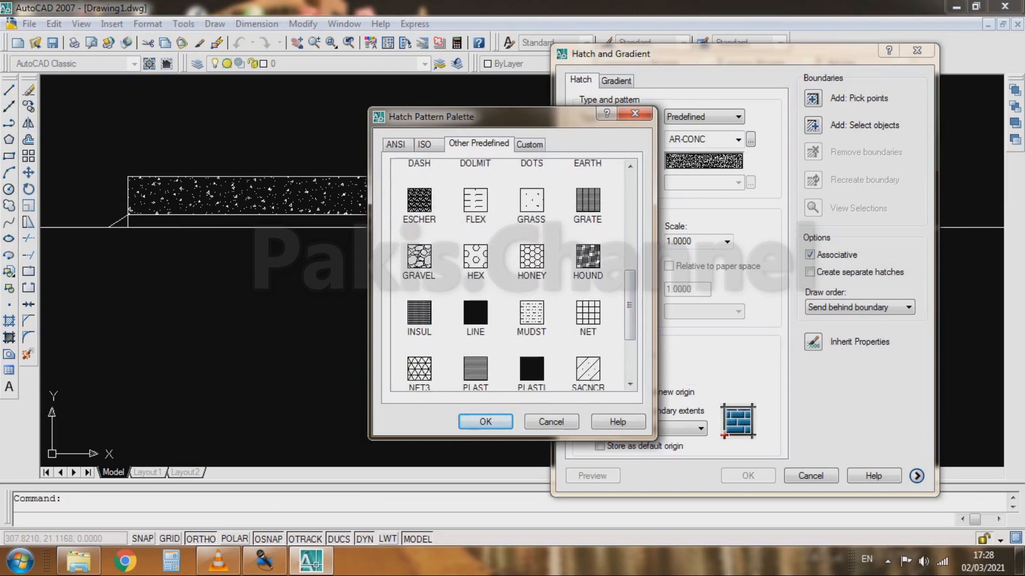
pyautogui.click(419, 257)
pyautogui.click(485, 421)
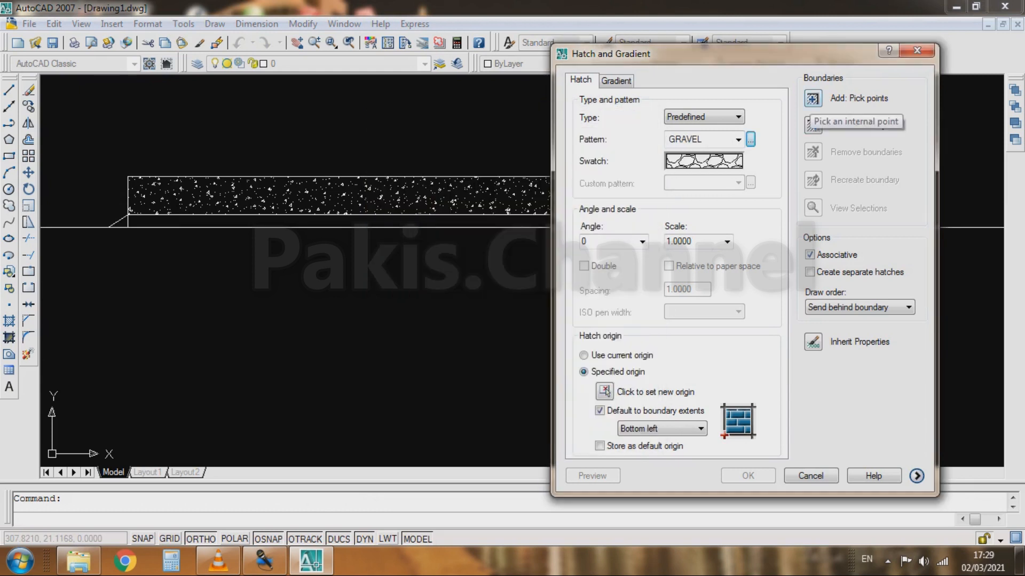
# Apply the GRAVEL hatch to the thin rectangle and to the sloped triangles at both of its ends.
pyautogui.click(812, 98)
pyautogui.click(663, 220)
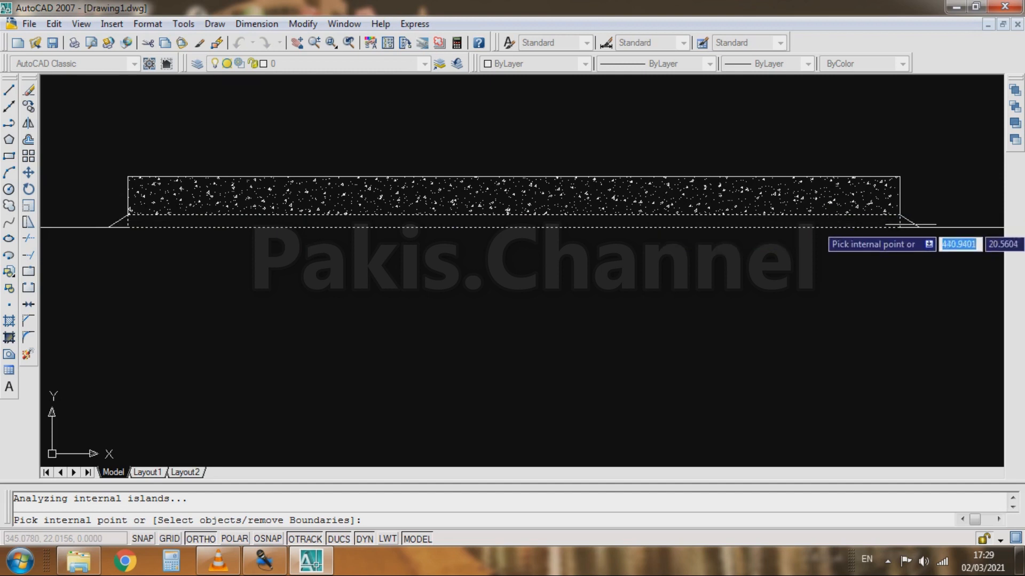
pyautogui.click(123, 223)
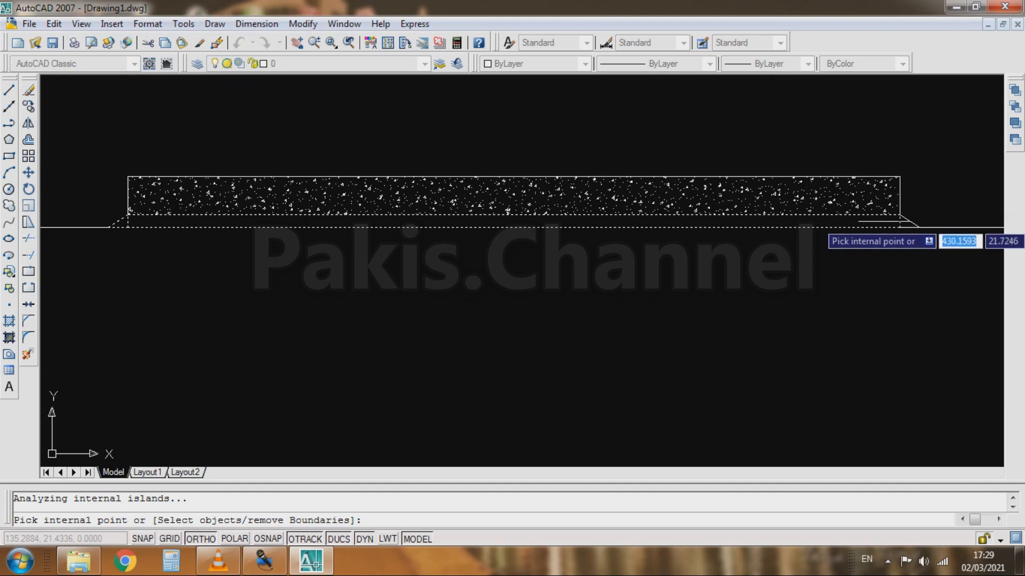
pyautogui.click(905, 225)
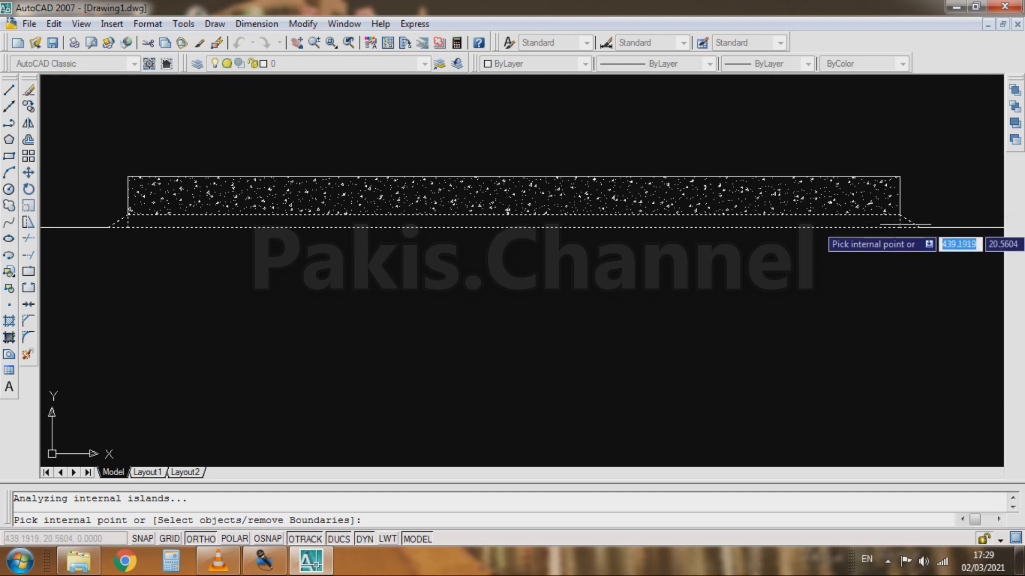
pyautogui.scroll(6, 94, 233)
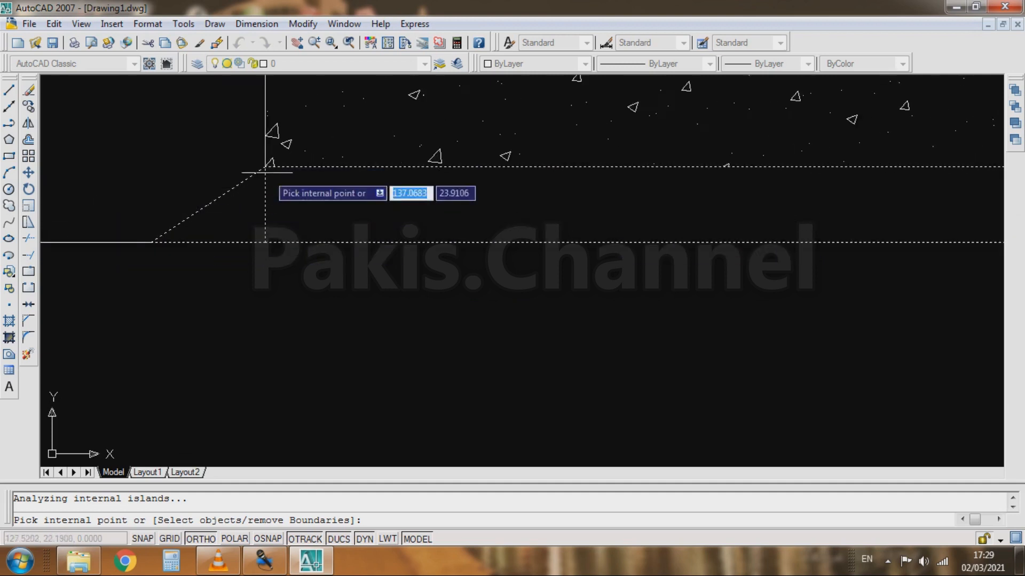
pyautogui.scroll(-6, 411, 151)
pyautogui.scroll(7, 247, 192)
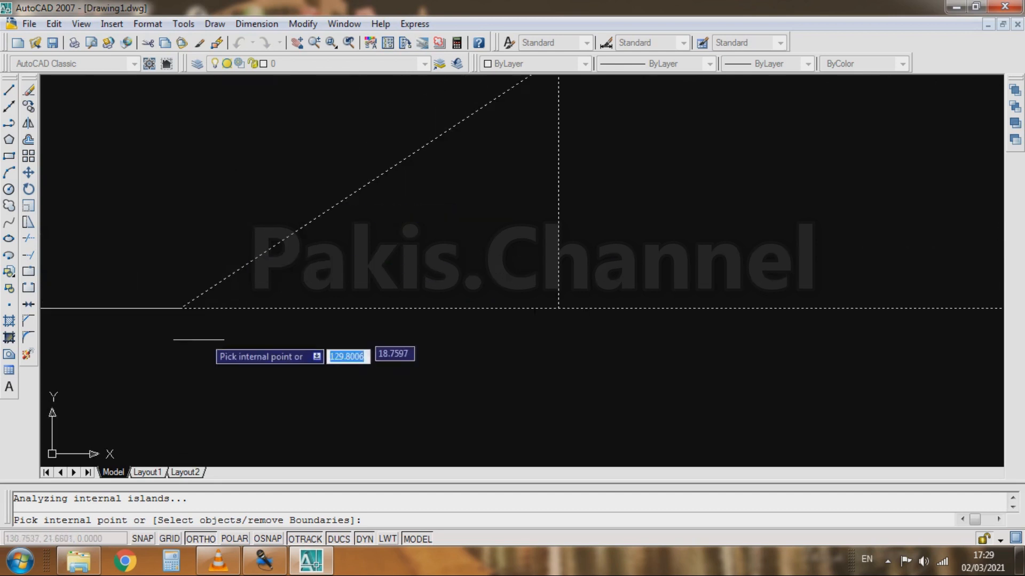
pyautogui.scroll(-6, 182, 346)
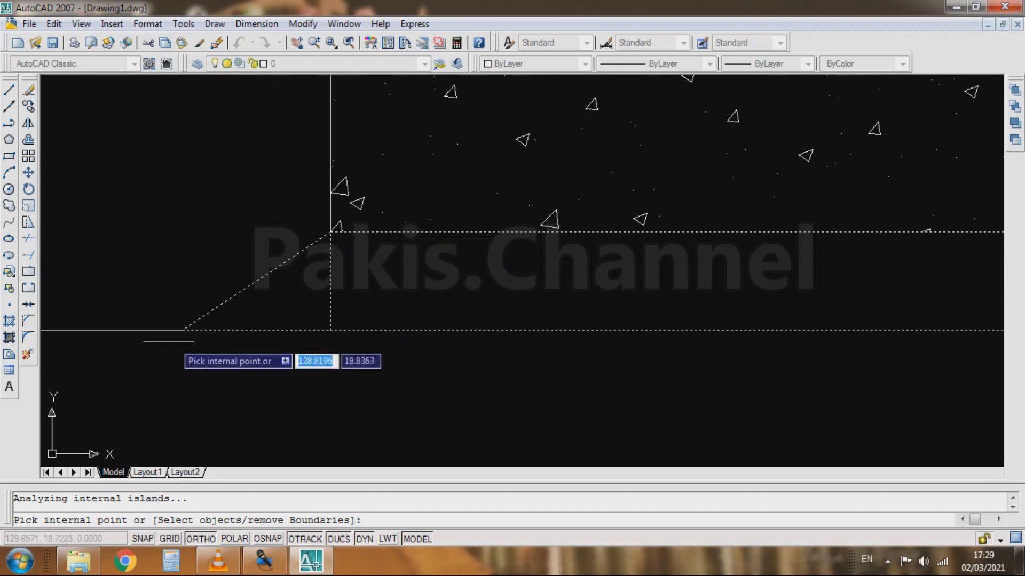
pyautogui.scroll(-6, 213, 278)
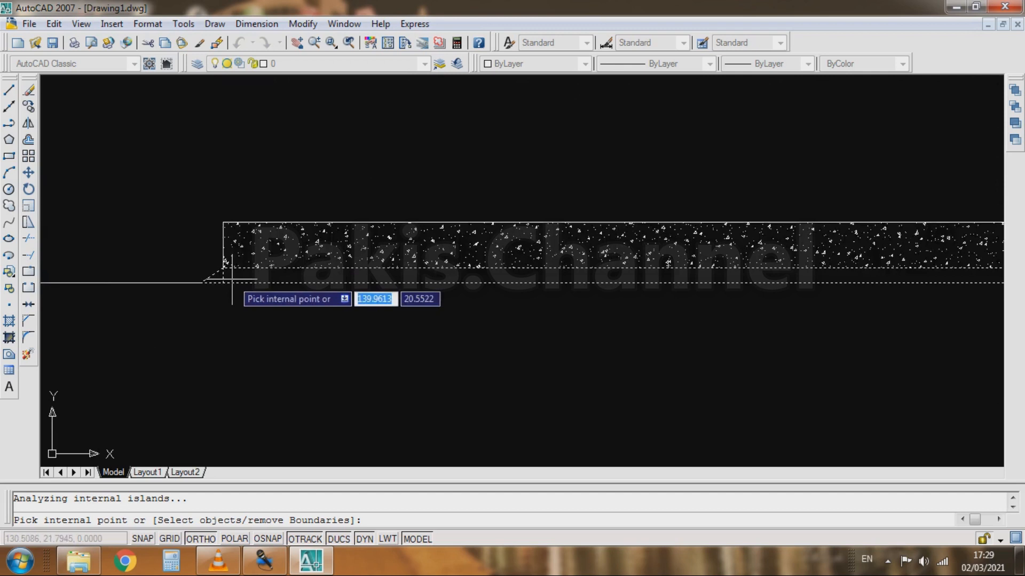
pyautogui.scroll(2, 331, 298)
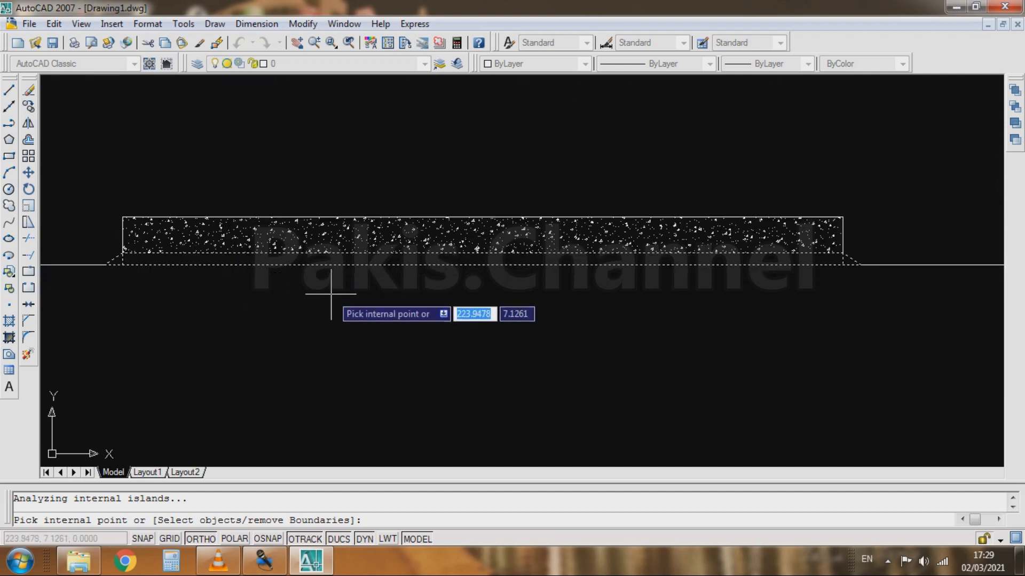
pyautogui.press('Return')
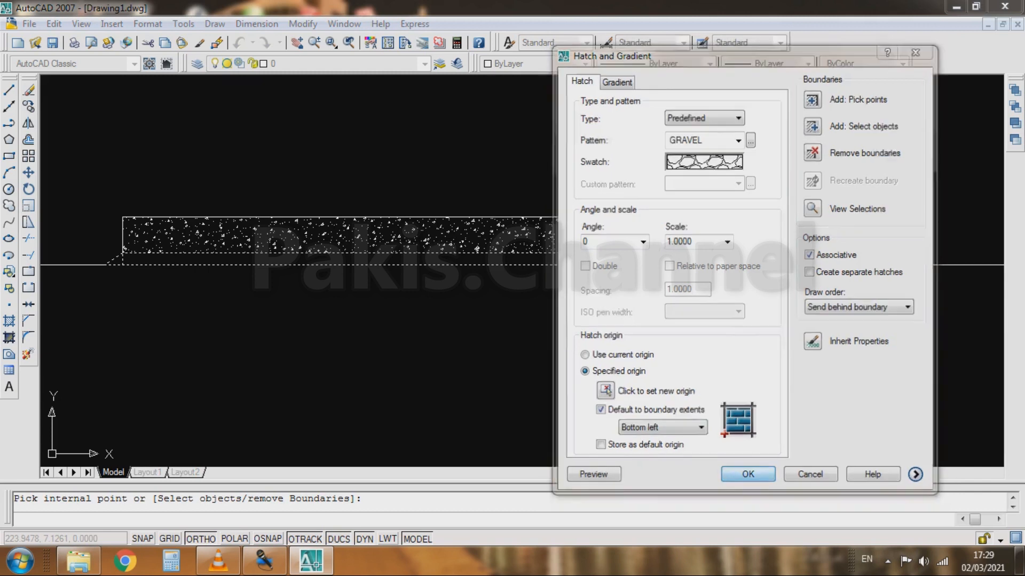
pyautogui.click(745, 476)
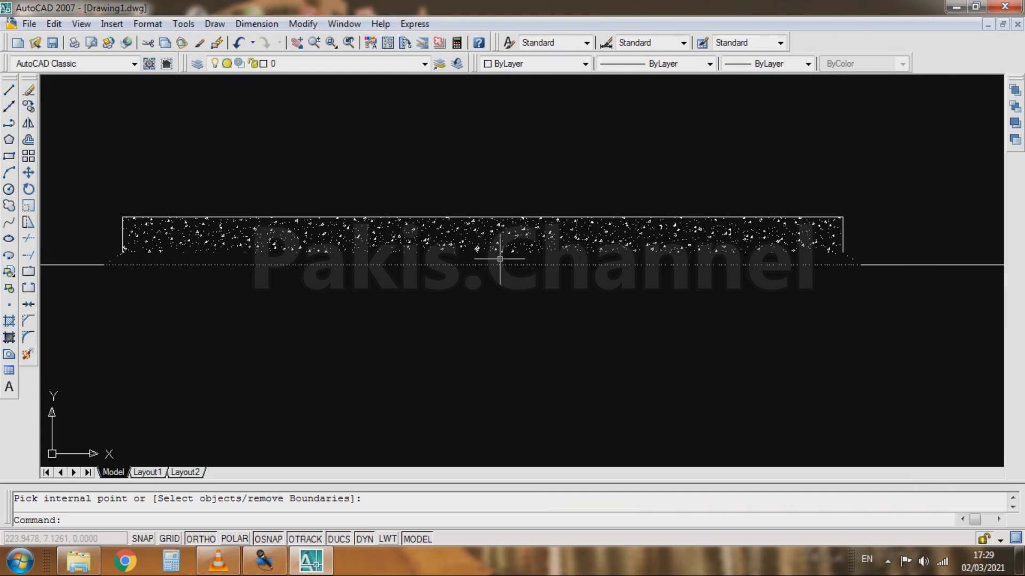
# Edit the gravel hatch of the thin layer and set its scale to 2.
pyautogui.click(500, 260)
pyautogui.press('Return')
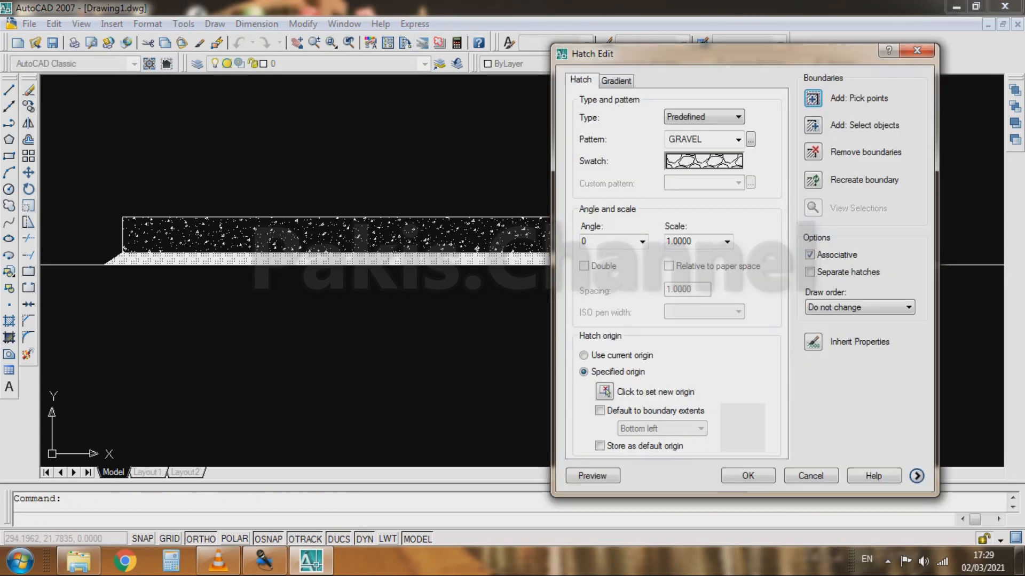
pyautogui.doubleClick(680, 241)
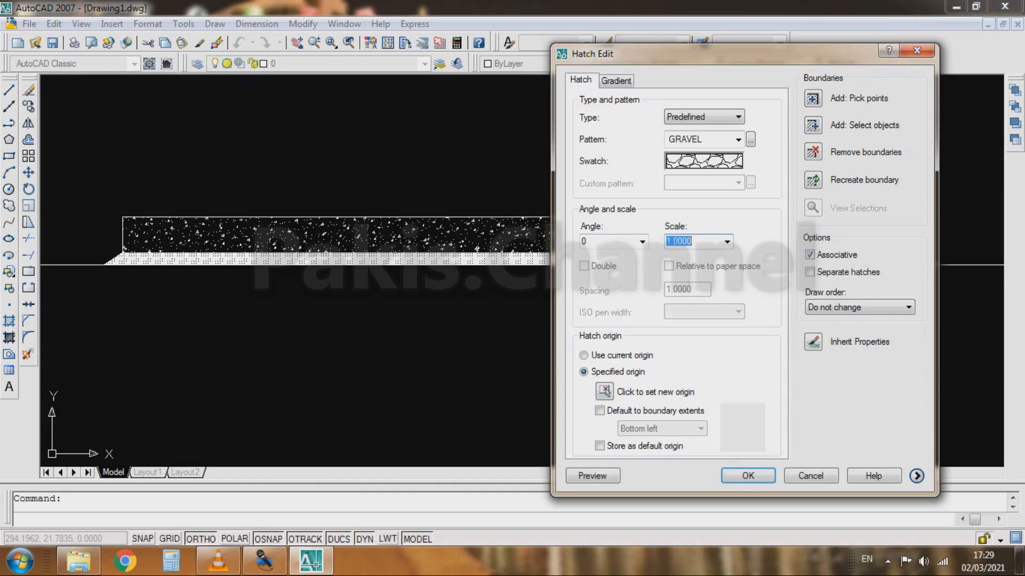
pyautogui.write('2')
pyautogui.click(748, 476)
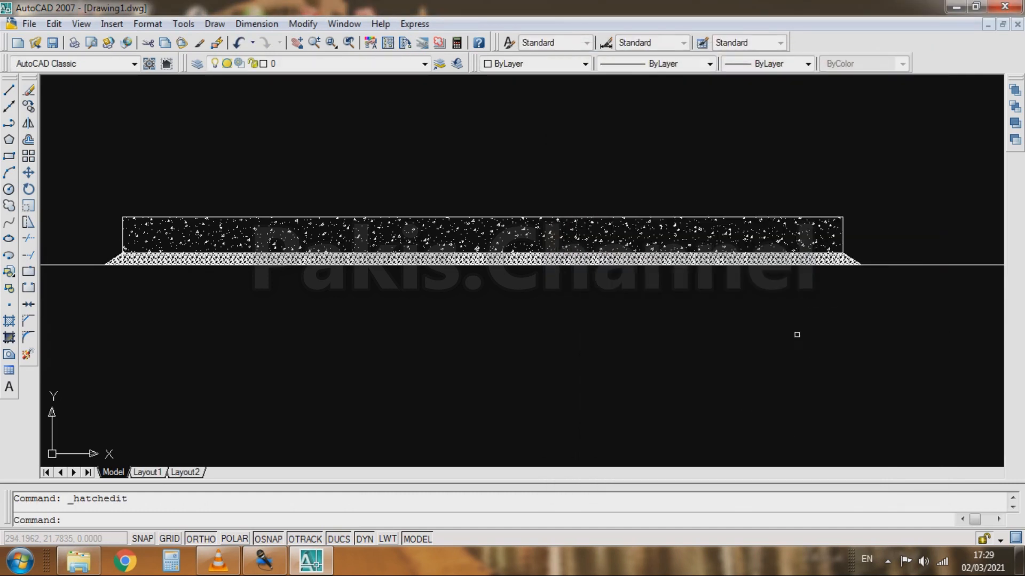
# Set the scale of the thin layer's gravel hatch to 5.
pyautogui.click(603, 259)
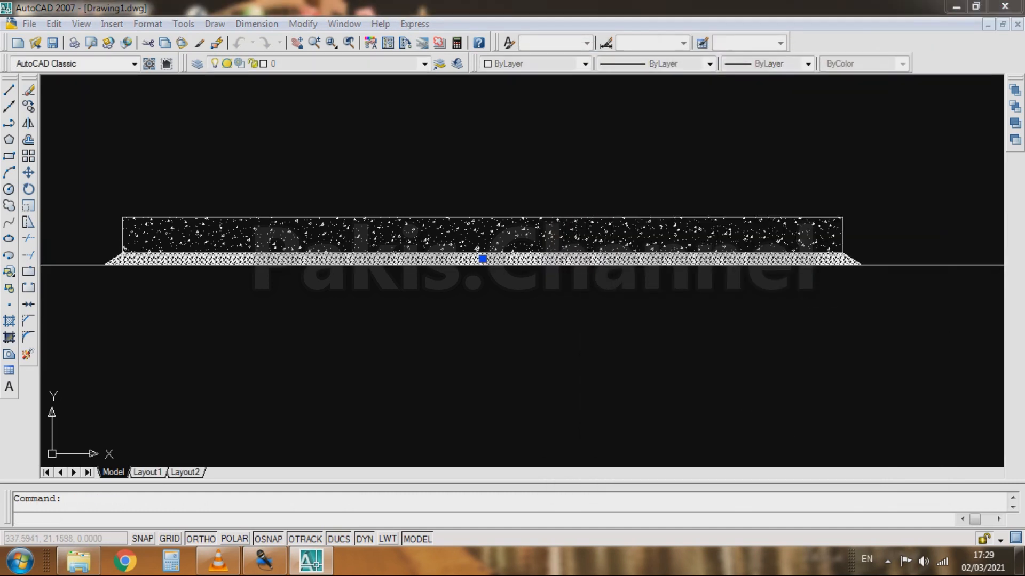
pyautogui.doubleClick(679, 242)
pyautogui.write('5')
pyautogui.click(748, 476)
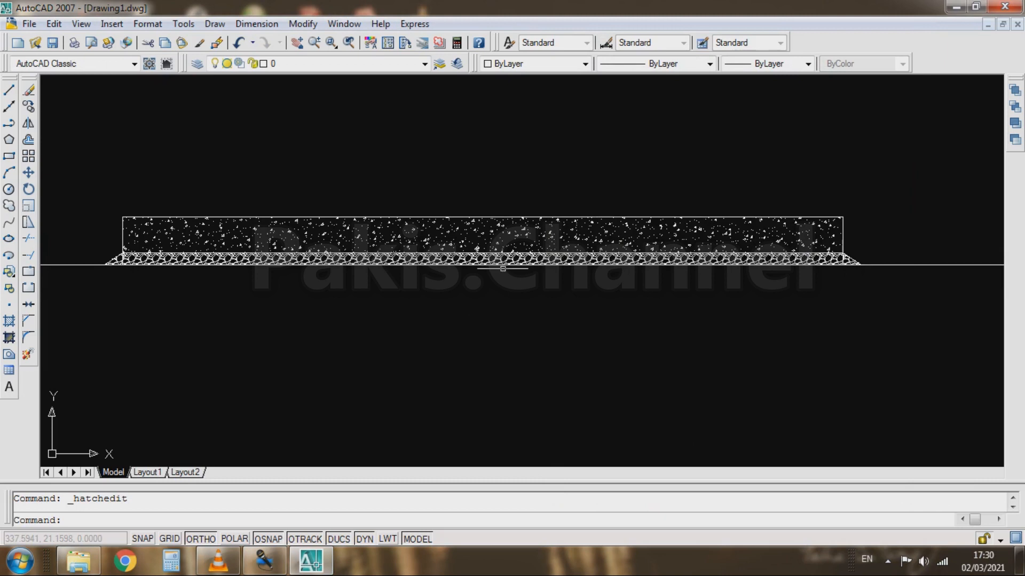
# Examine the concrete and gravel hatches up close and across the whole cross-section.
pyautogui.scroll(3, 470, 234)
pyautogui.scroll(-1, 468, 235)
pyautogui.scroll(-3, 504, 259)
pyautogui.scroll(1, 480, 266)
pyautogui.scroll(-1, 454, 275)
pyautogui.scroll(1, 440, 281)
pyautogui.scroll(-1, 448, 275)
pyautogui.scroll(1, 731, 257)
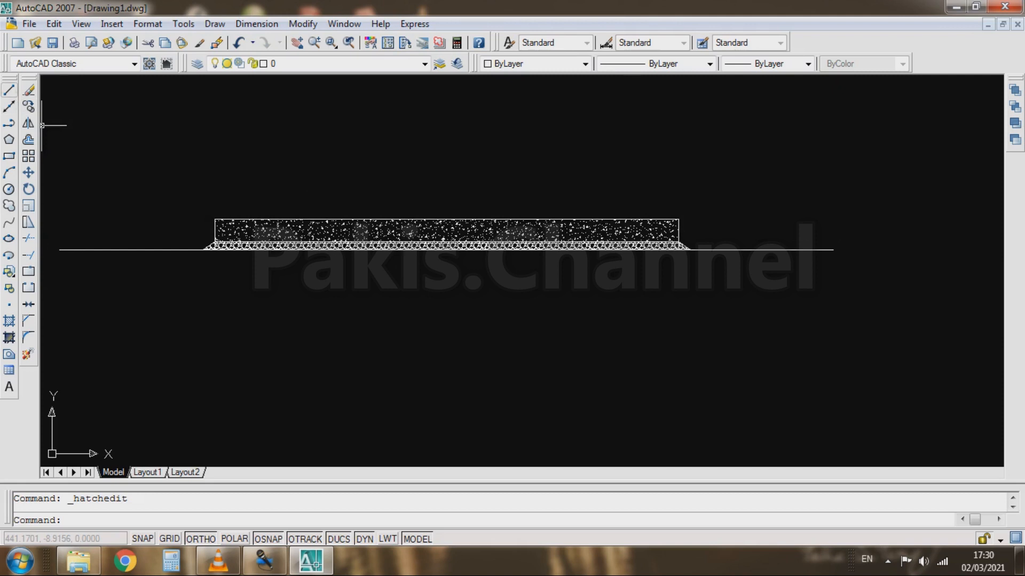
# Draw a 500 by 20 rectangle below the base line, from its left endpoint down, across and up to its right endpoint.
pyautogui.click(8, 89)
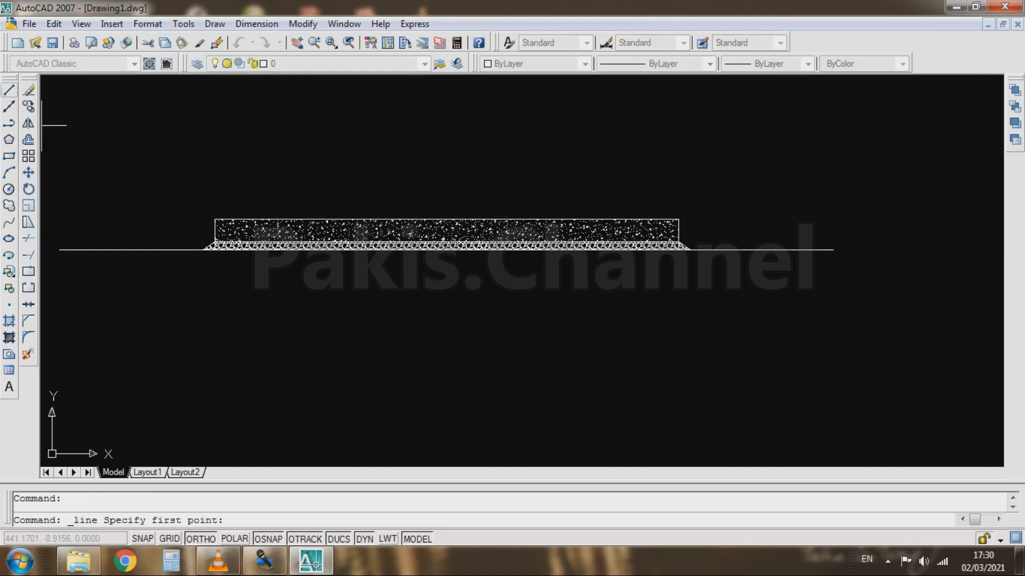
pyautogui.click(59, 250)
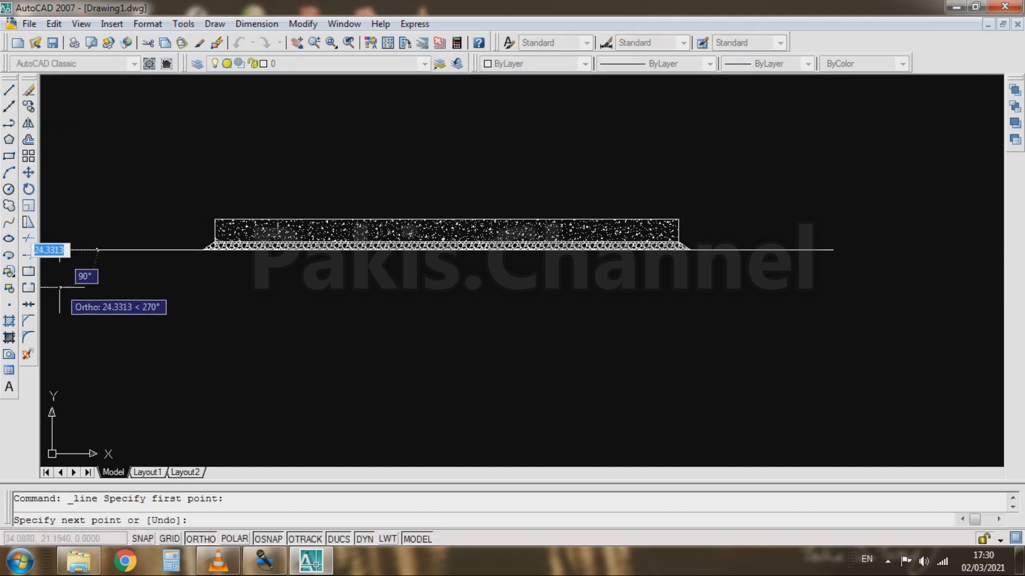
pyautogui.write('20')
pyautogui.press('Return')
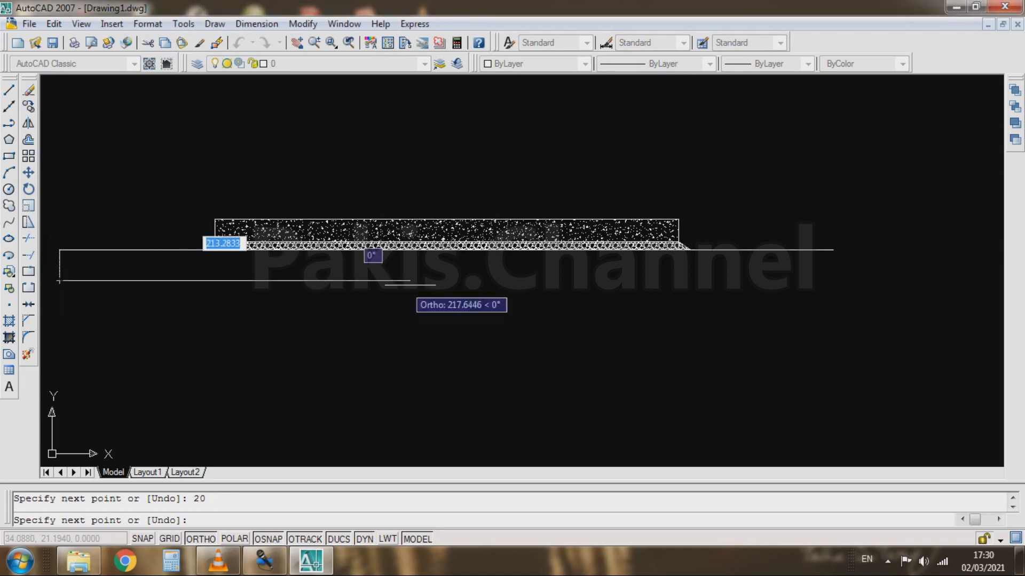
pyautogui.write('500')
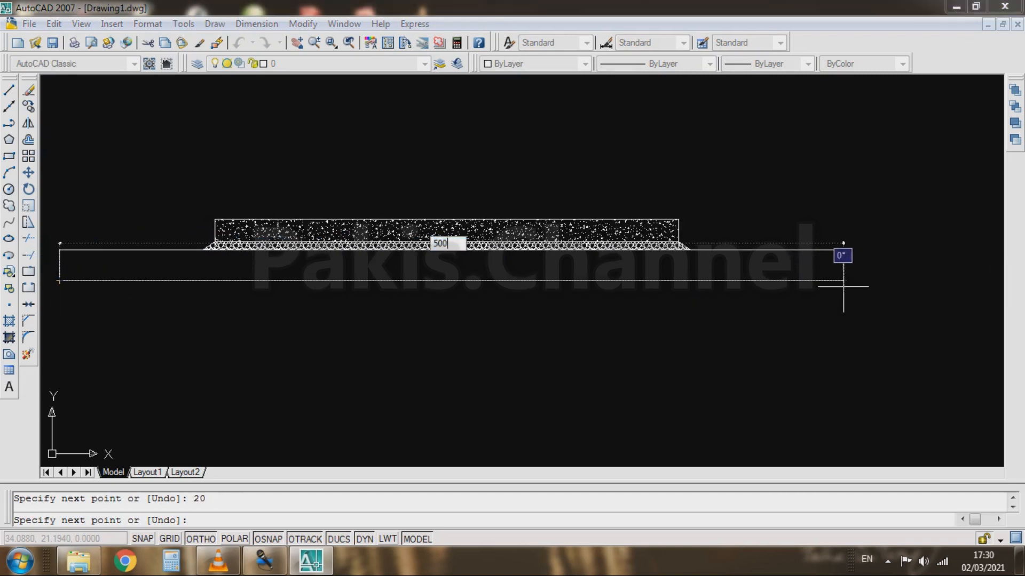
pyautogui.press('Return')
pyautogui.click(832, 250)
pyautogui.press('Escape')
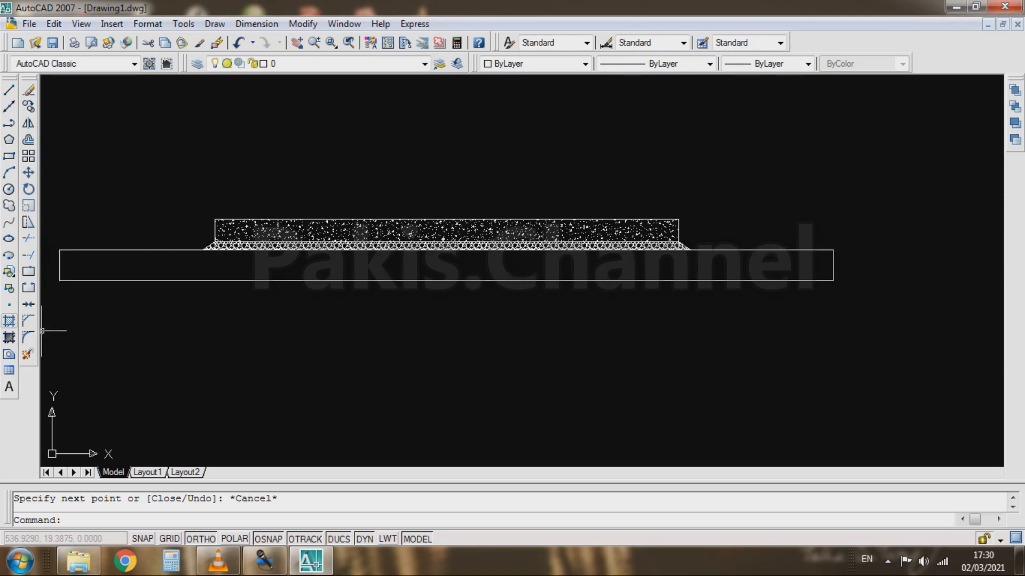
# Start another hatch and choose the ANSI31 pattern for it.
pyautogui.click(9, 337)
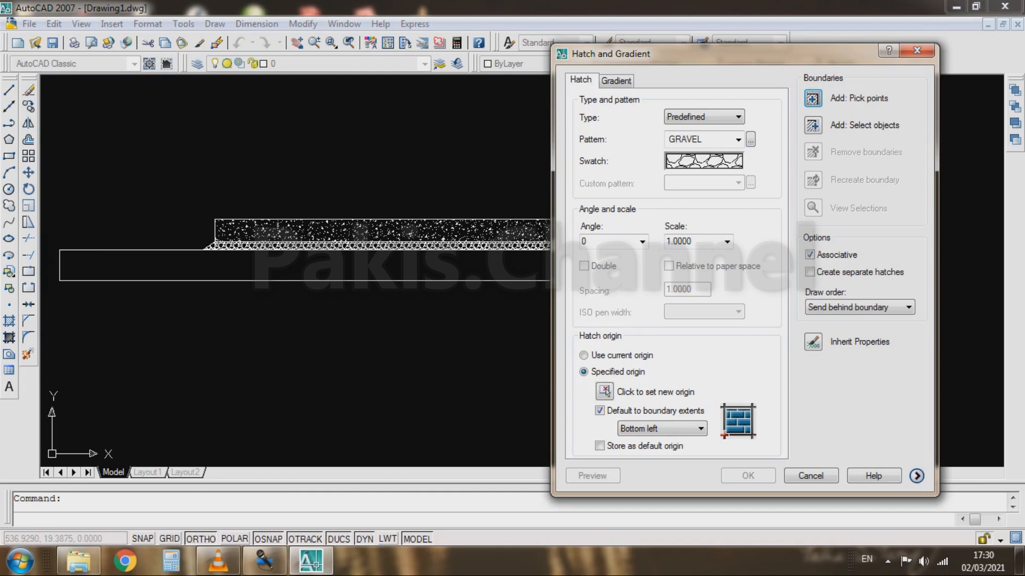
pyautogui.click(750, 139)
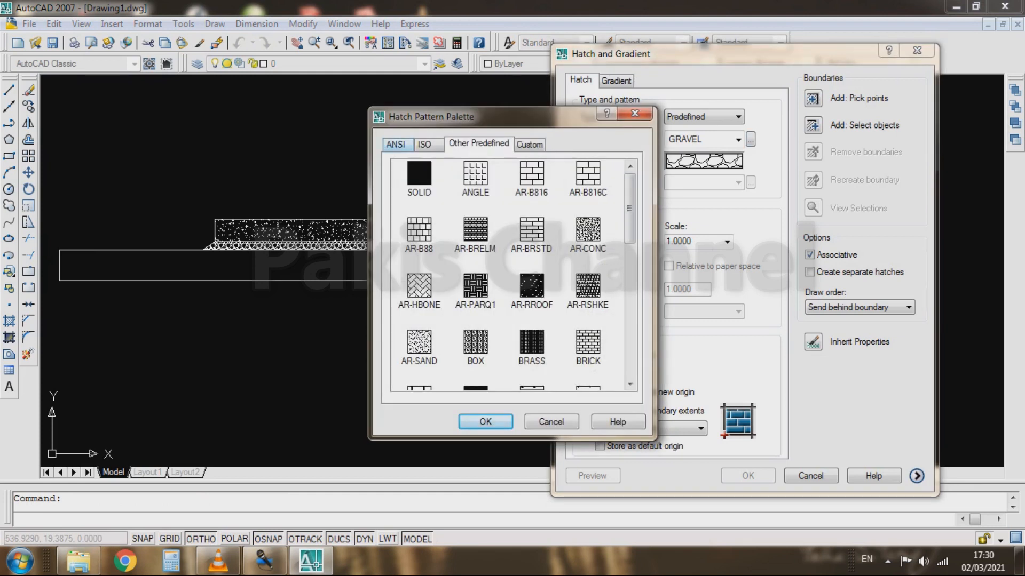
pyautogui.click(396, 145)
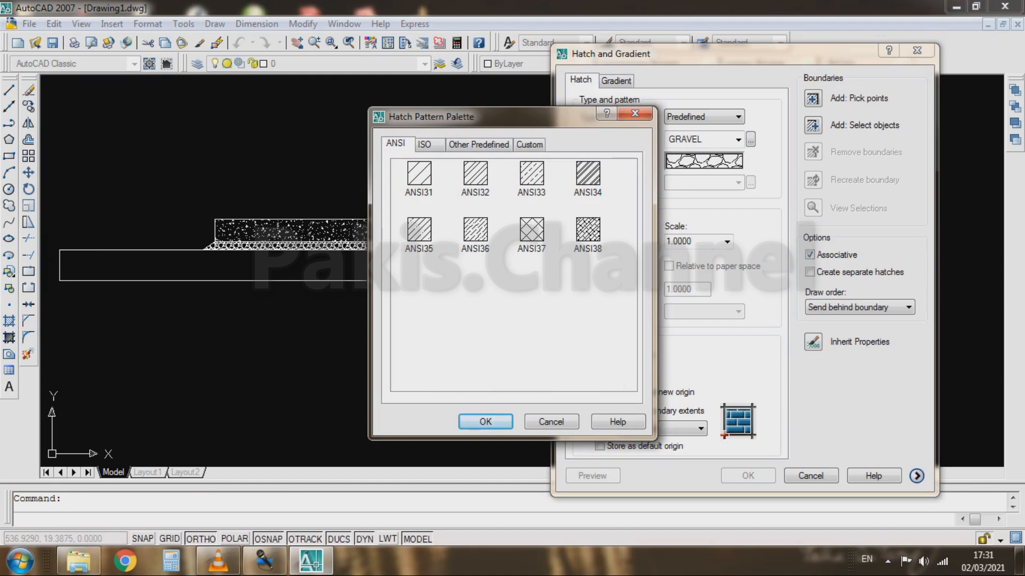
pyautogui.click(419, 174)
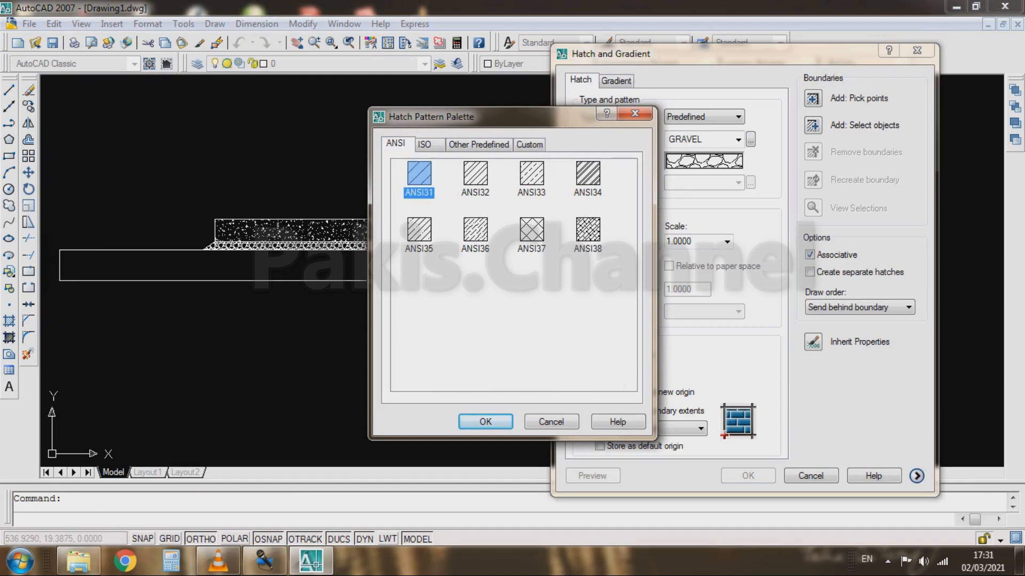
pyautogui.click(485, 422)
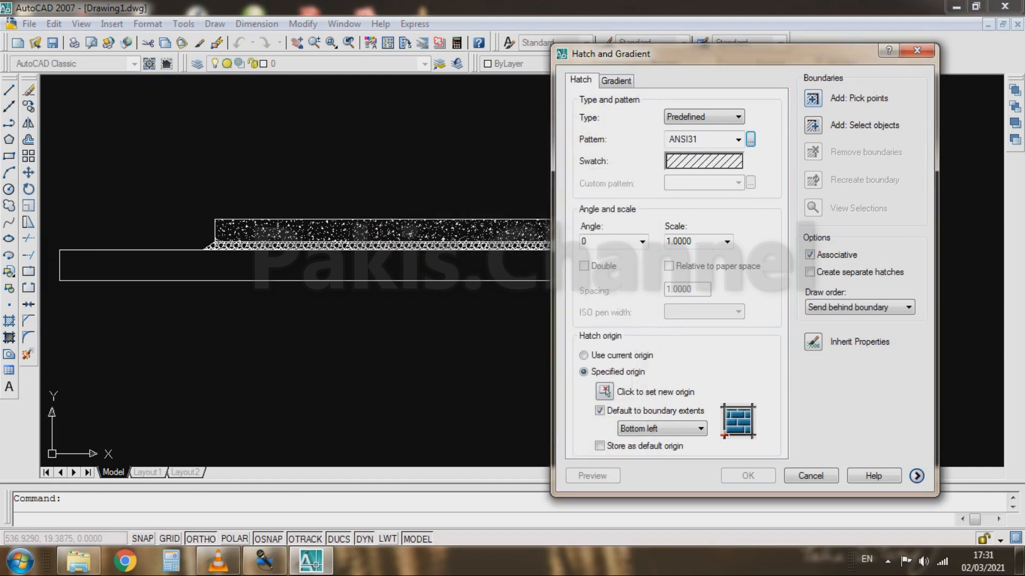
# Fill the 500 by 20 rectangle below the base line with the ANSI31 hatch at scale 1.
pyautogui.click(812, 98)
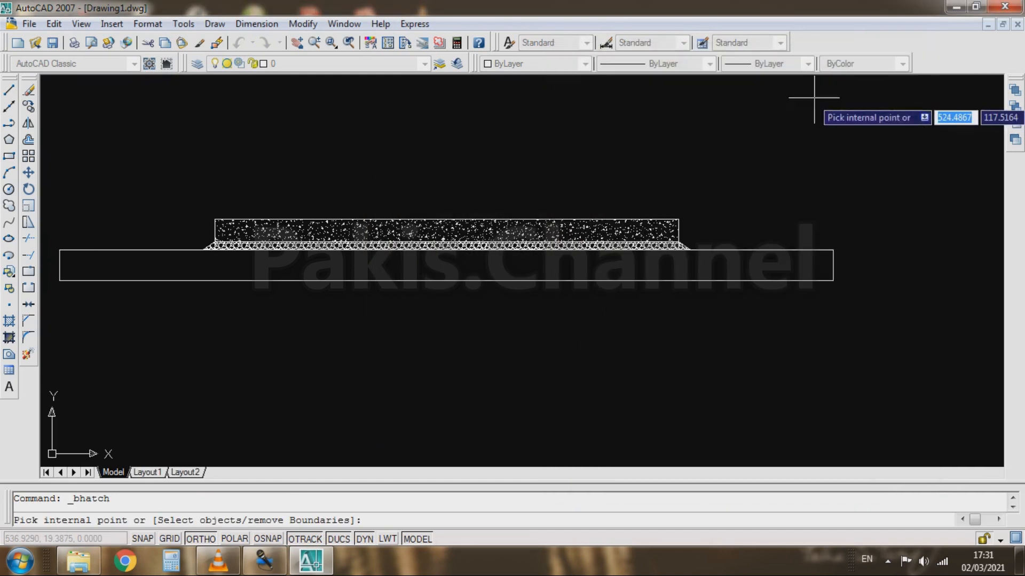
pyautogui.click(728, 266)
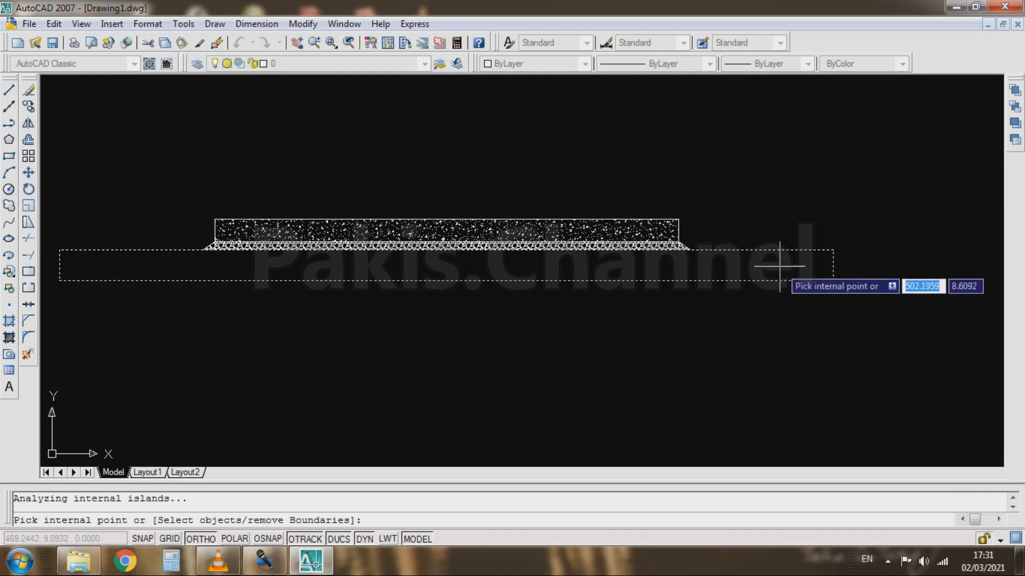
pyautogui.press('Return')
pyautogui.click(747, 476)
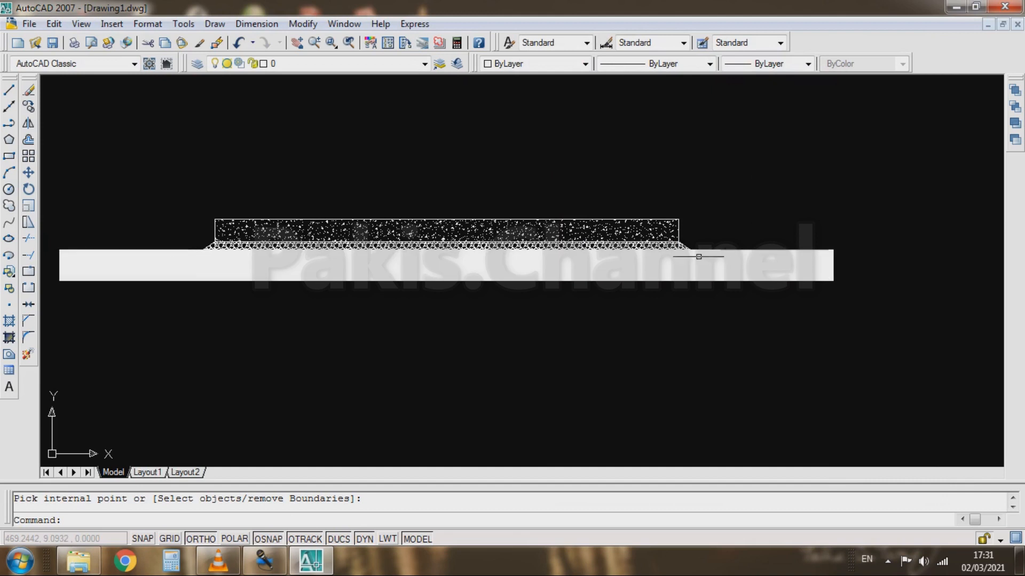
# Try scale 5 and scale 20 for the ANSI31 hatch in the base layer below the gravel.
pyautogui.scroll(2, 458, 247)
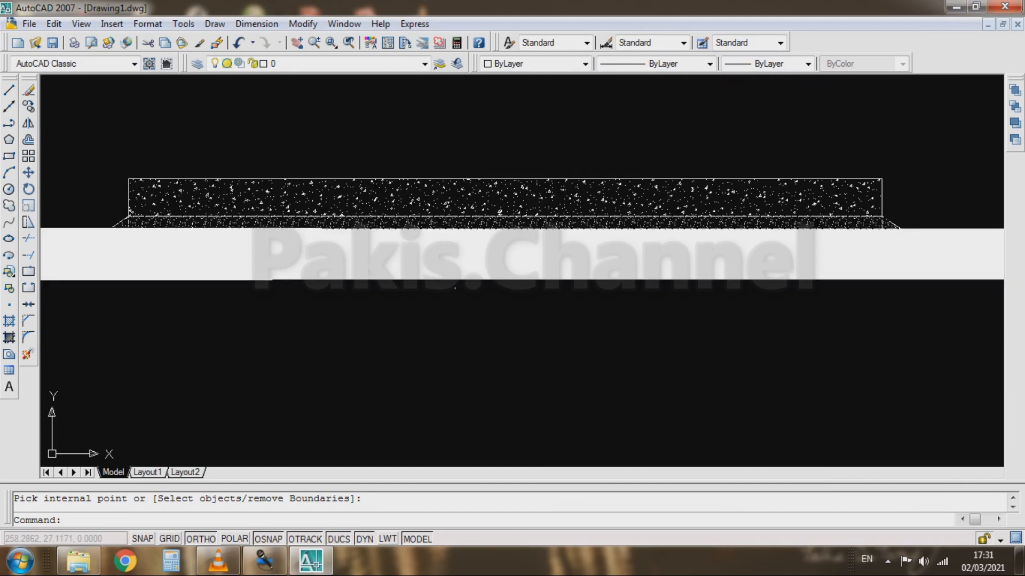
pyautogui.scroll(-4, 454, 286)
pyautogui.scroll(2, 473, 265)
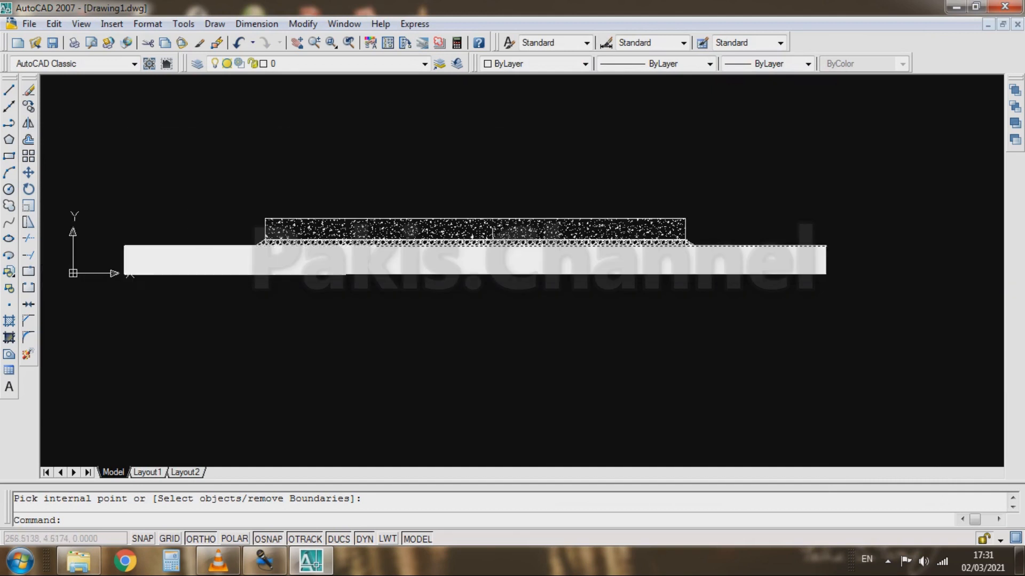
pyautogui.doubleClick(493, 257)
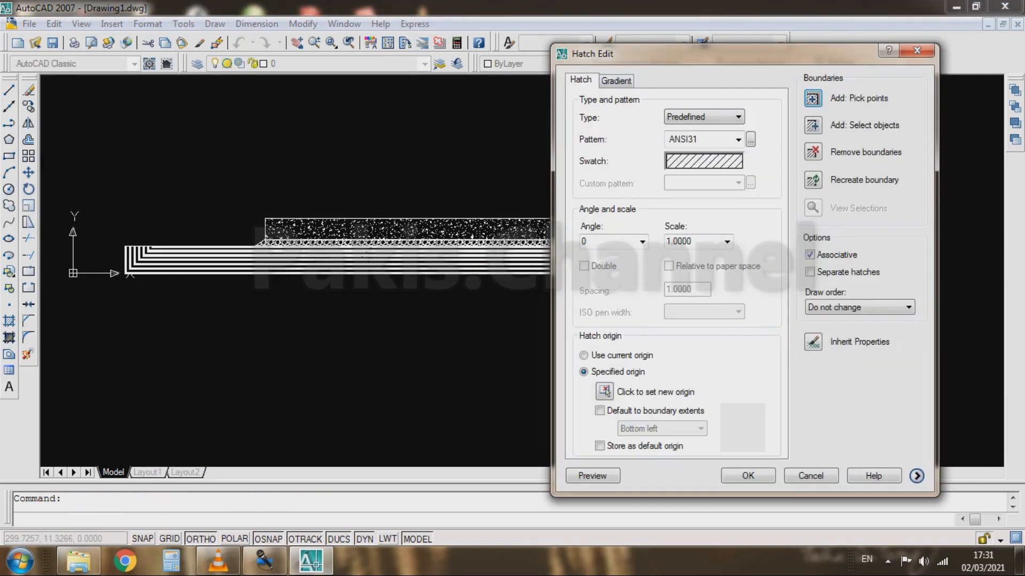
pyautogui.doubleClick(680, 241)
pyautogui.write('5')
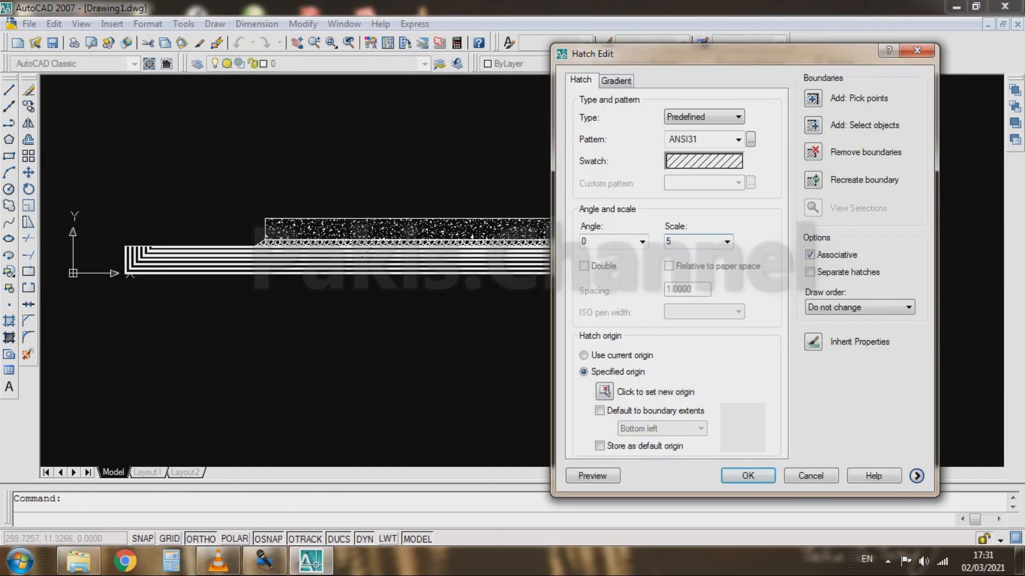
pyautogui.click(748, 475)
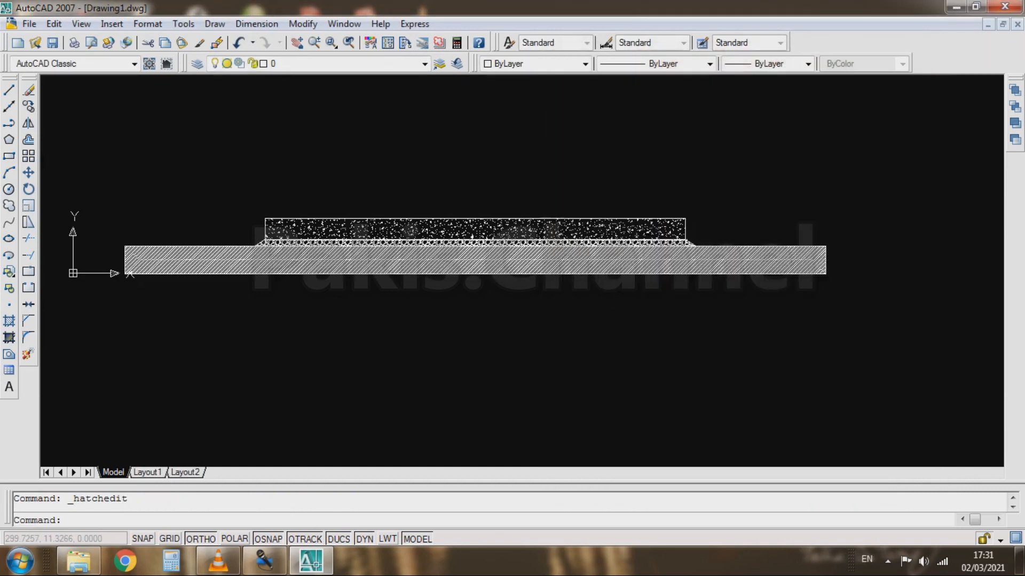
pyautogui.doubleClick(678, 261)
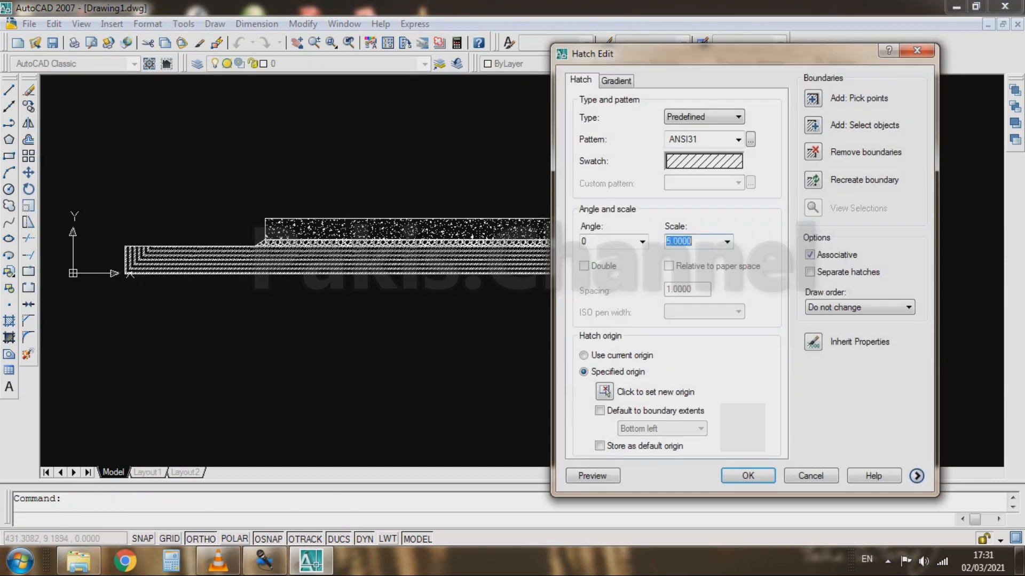
pyautogui.write('20')
pyautogui.press('Return')
# Set the scale of the base layer's ANSI31 hatch to 100.
pyautogui.doubleClick(702, 243)
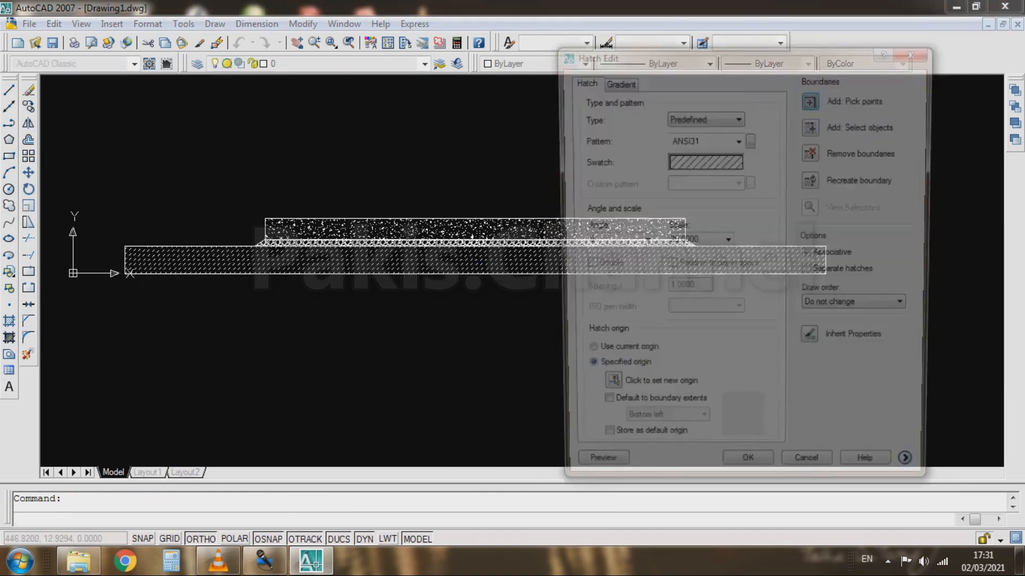
pyautogui.write('100')
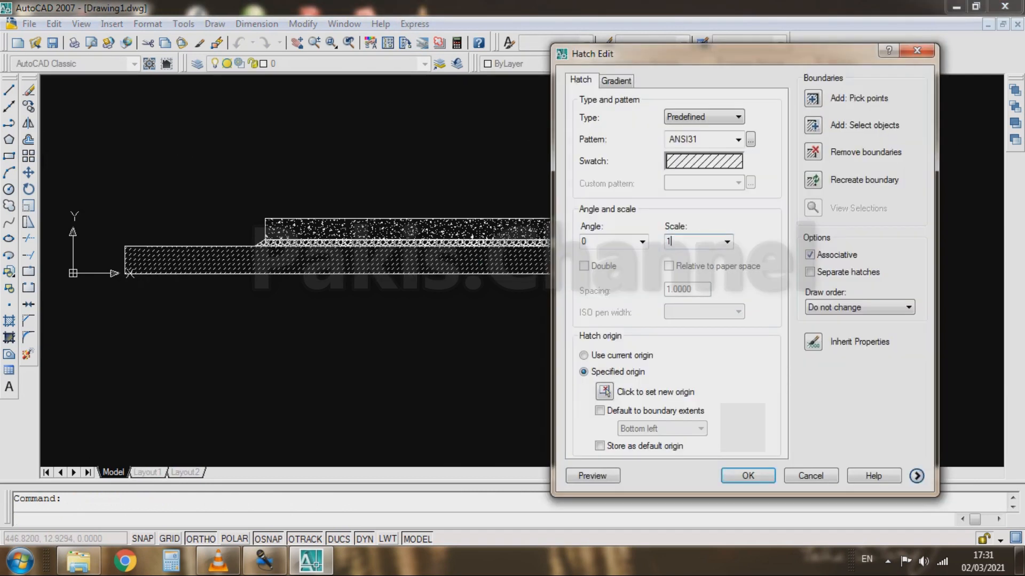
pyautogui.press('Return')
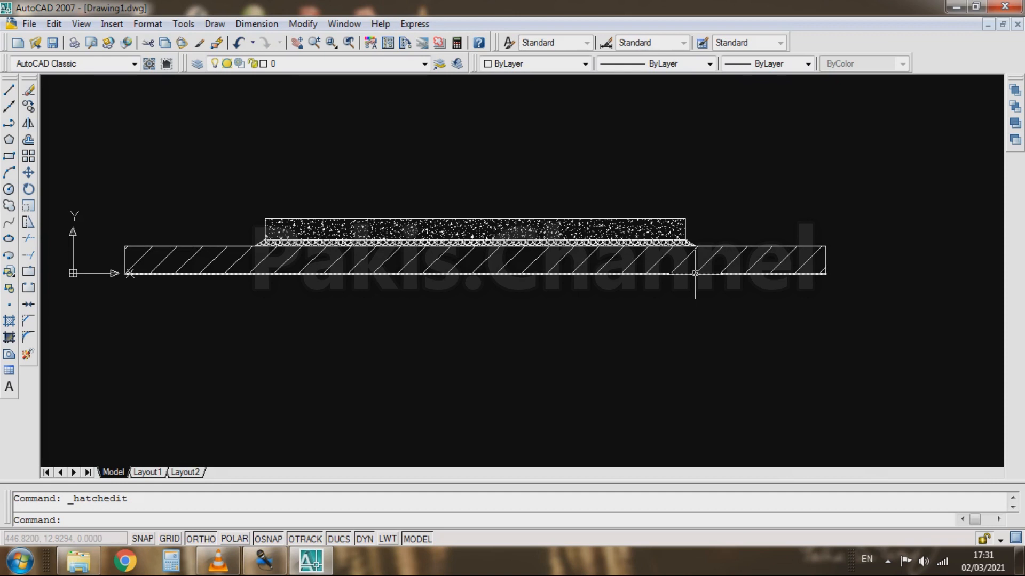
# Delete the left, bottom and right edge lines around the base layer's hatch, keeping the line along its top.
pyautogui.click(126, 264)
pyautogui.click(199, 274)
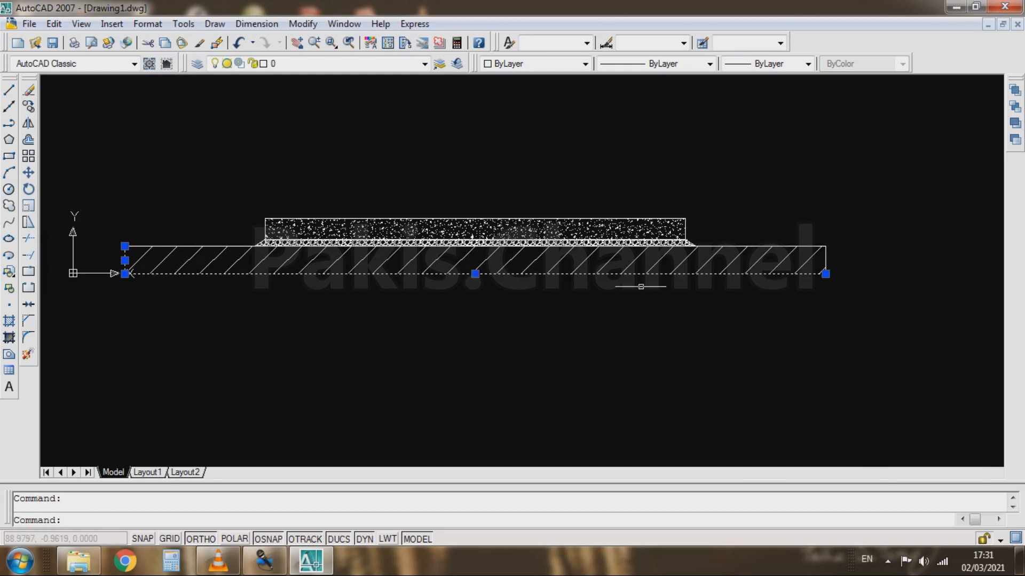
pyautogui.click(826, 258)
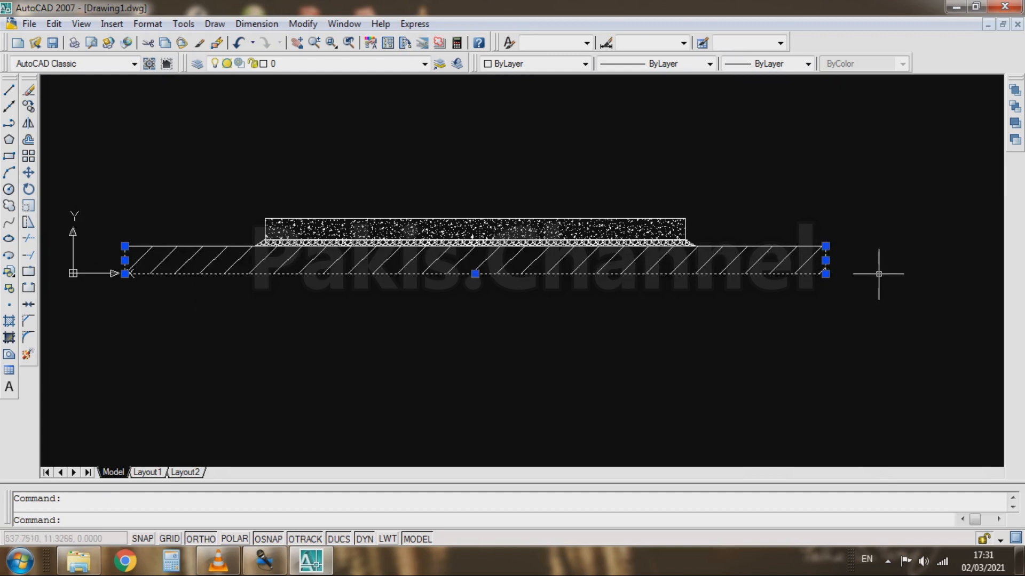
pyautogui.press('Delete')
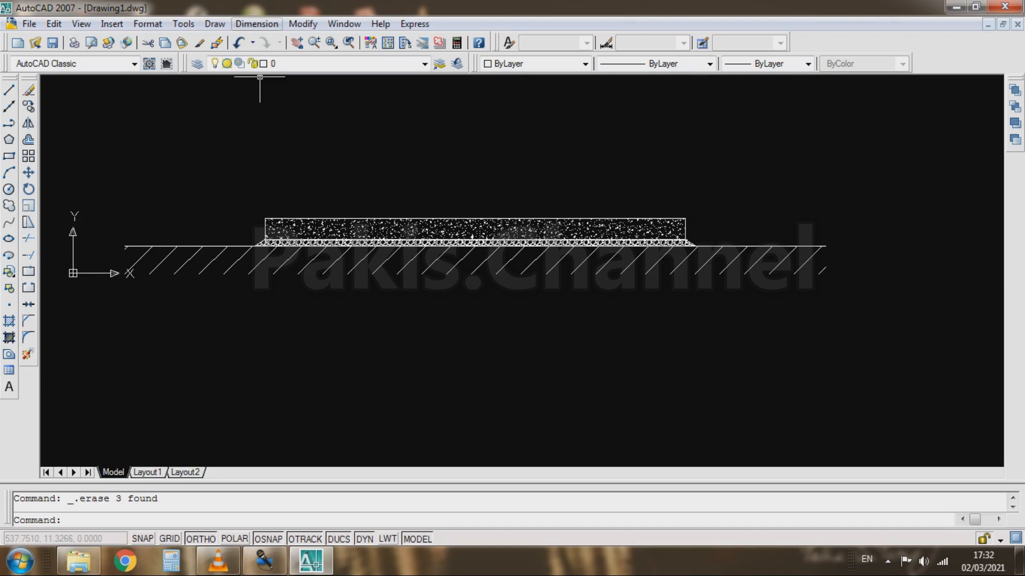
# Add a linear dimension across the full top edge of the concrete layer, placing its dimension line above the layer.
pyautogui.click(257, 23)
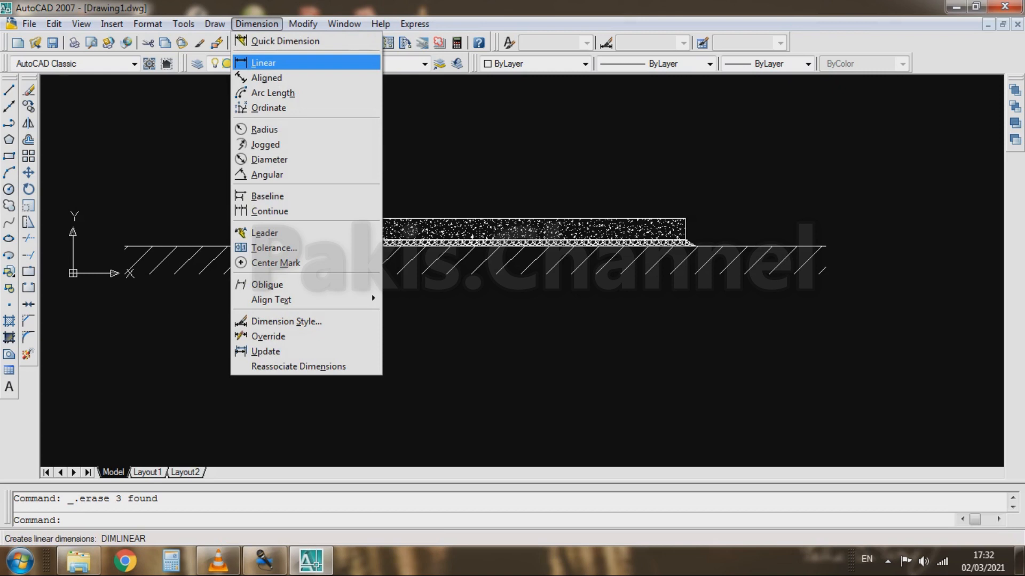
pyautogui.click(263, 62)
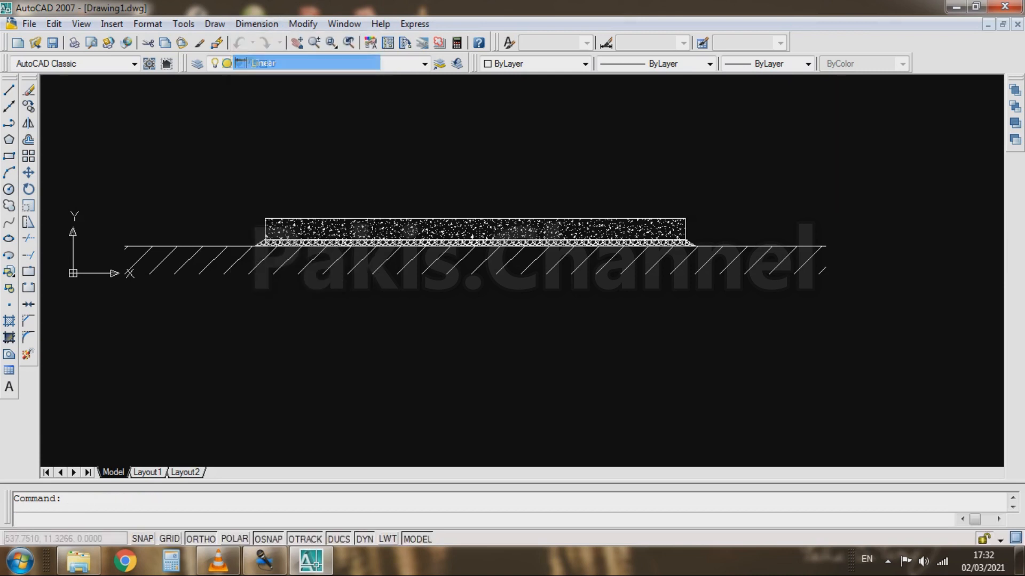
pyautogui.scroll(6, 251, 220)
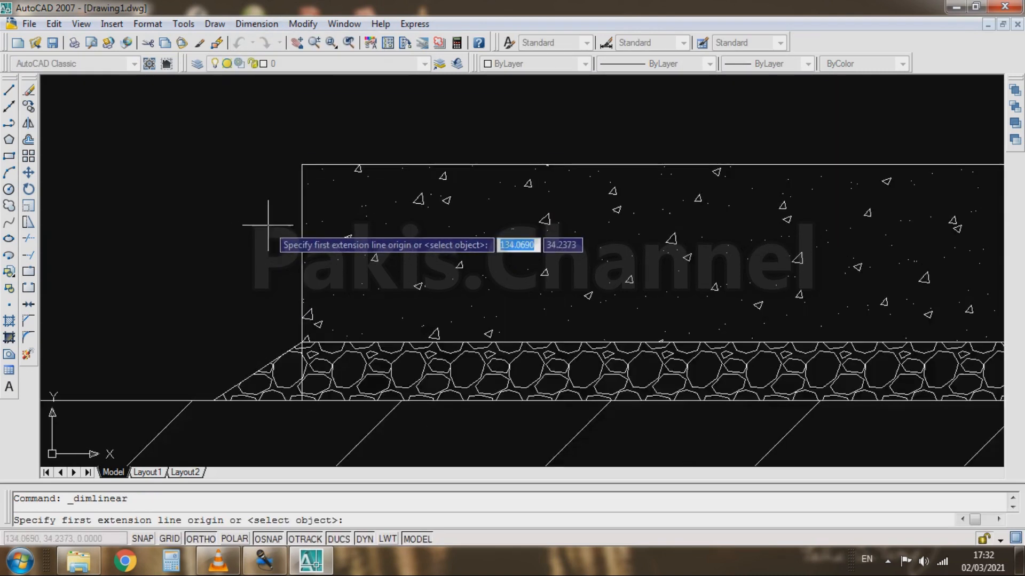
pyautogui.scroll(-2, 231, 179)
pyautogui.scroll(-4, 231, 180)
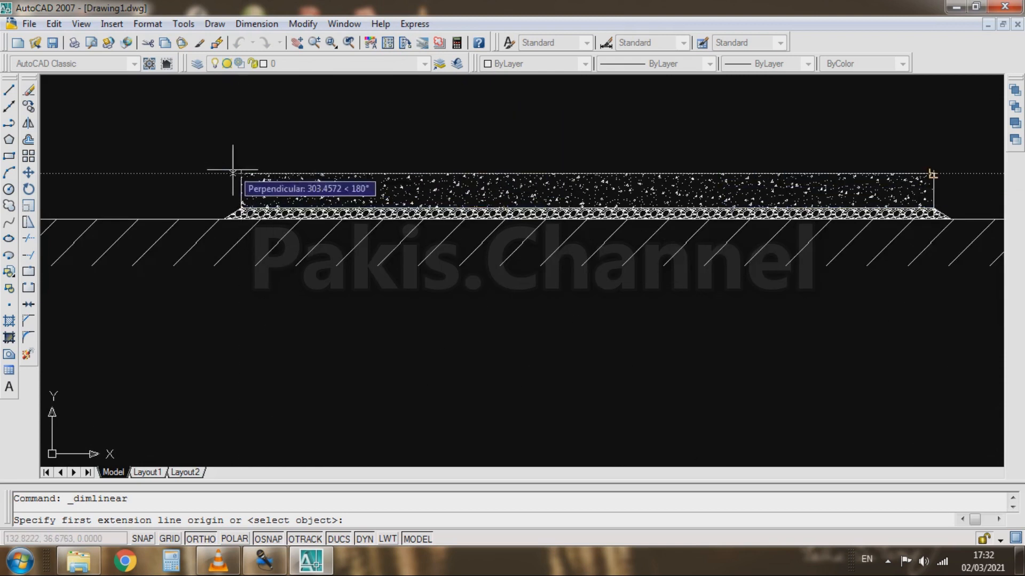
pyautogui.click(240, 172)
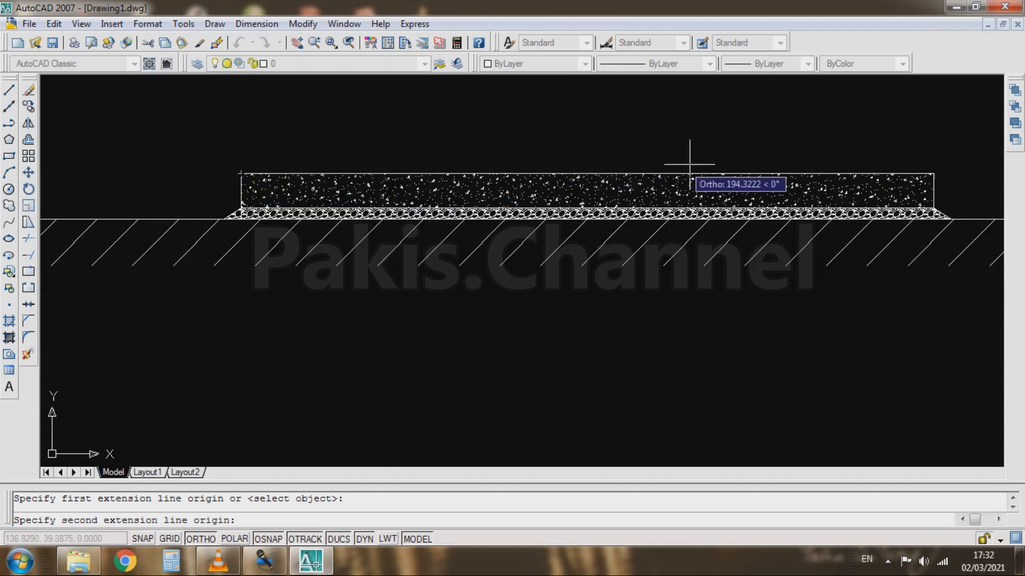
pyautogui.click(933, 173)
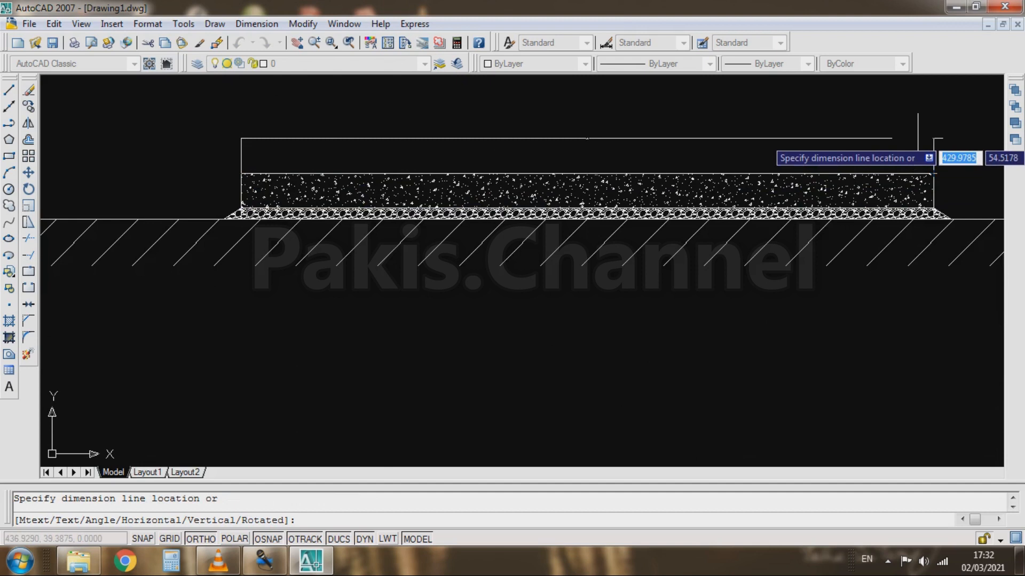
pyautogui.click(918, 138)
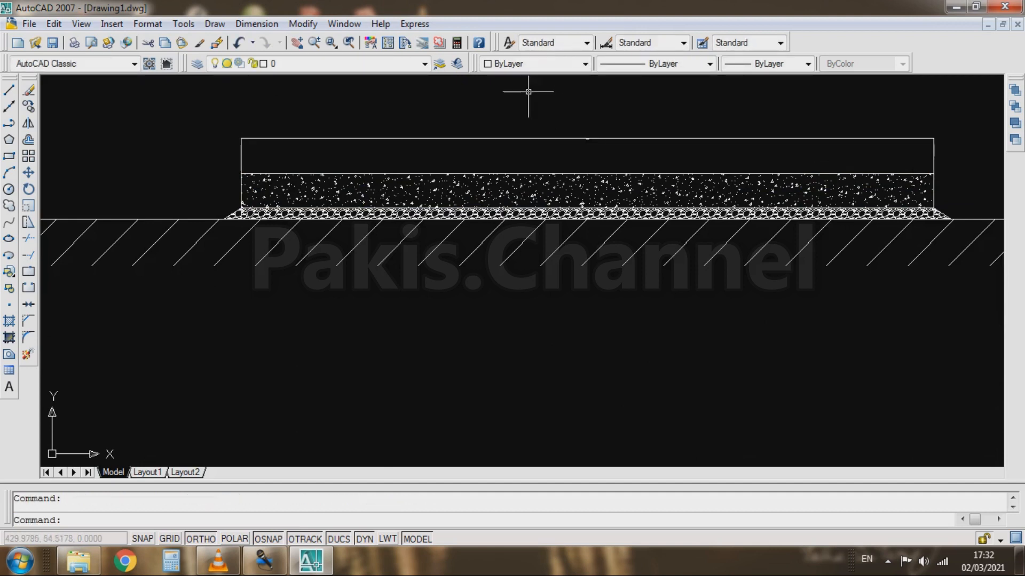
# Modify the Standard dimension style to use a text height of 2.
pyautogui.scroll(5, 604, 138)
pyautogui.scroll(3, 605, 138)
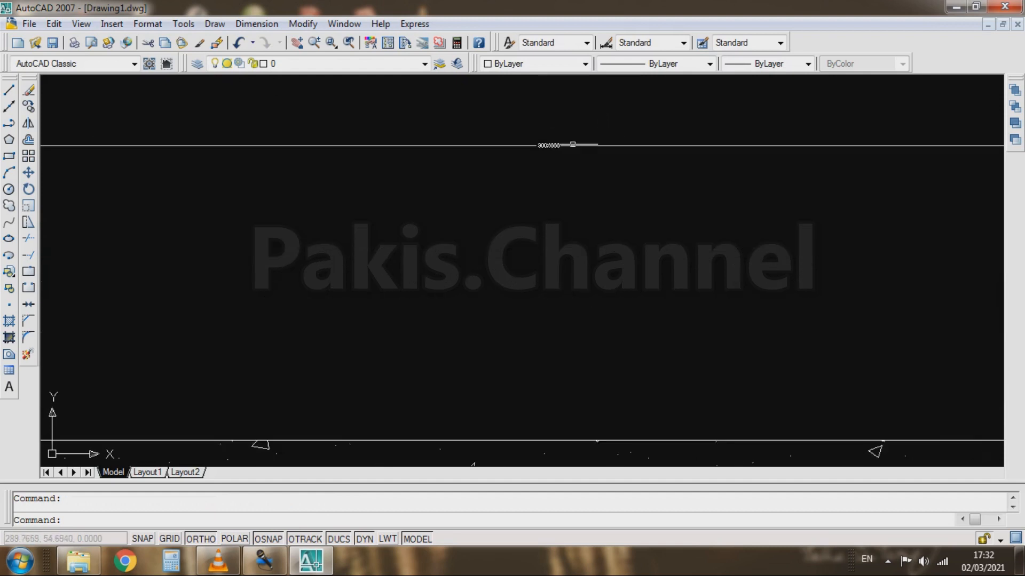
pyautogui.scroll(-6, 550, 137)
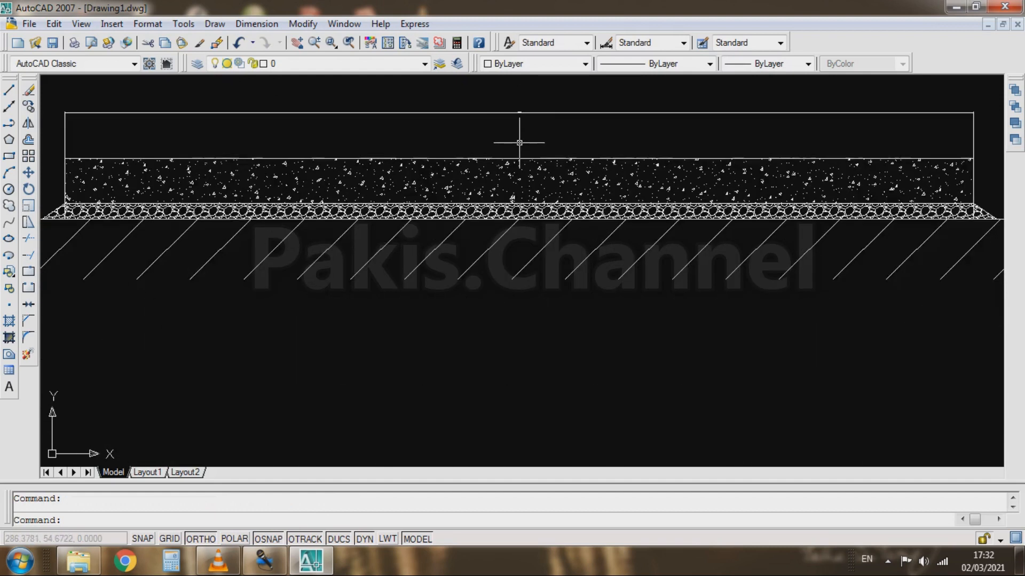
pyautogui.scroll(4, 515, 122)
pyautogui.scroll(-3, 507, 93)
pyautogui.scroll(-3, 505, 113)
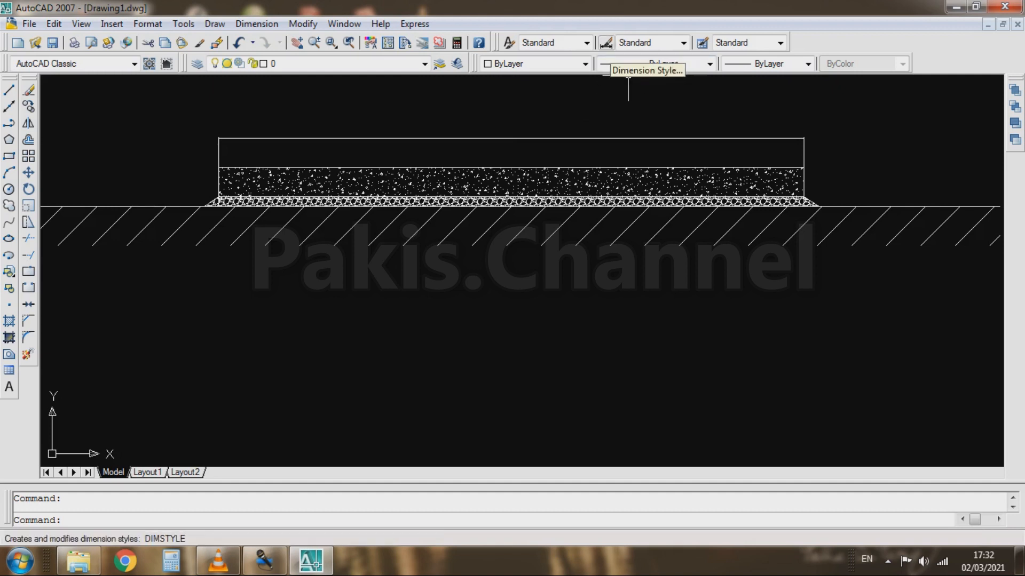
pyautogui.click(605, 43)
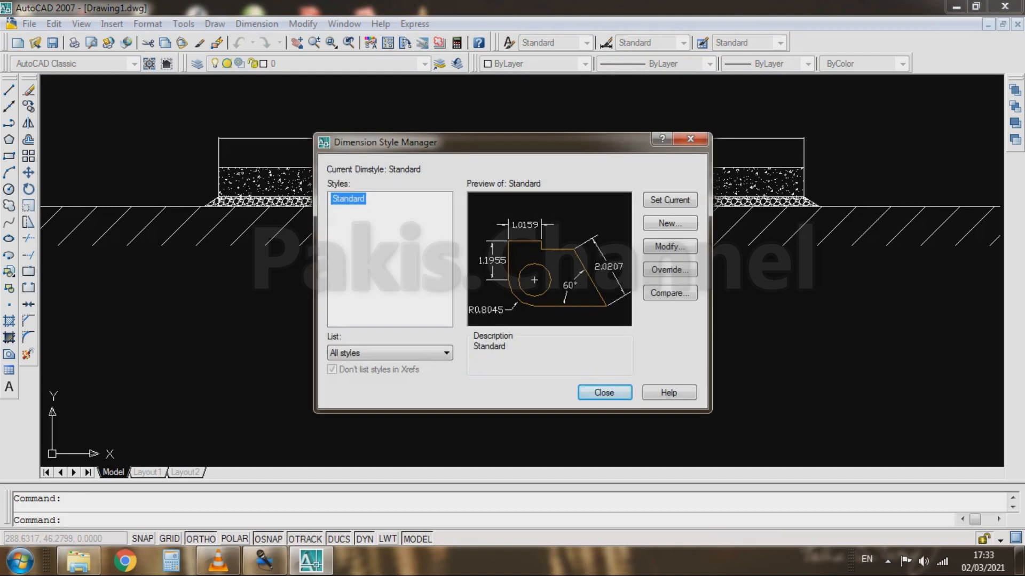
pyautogui.click(669, 246)
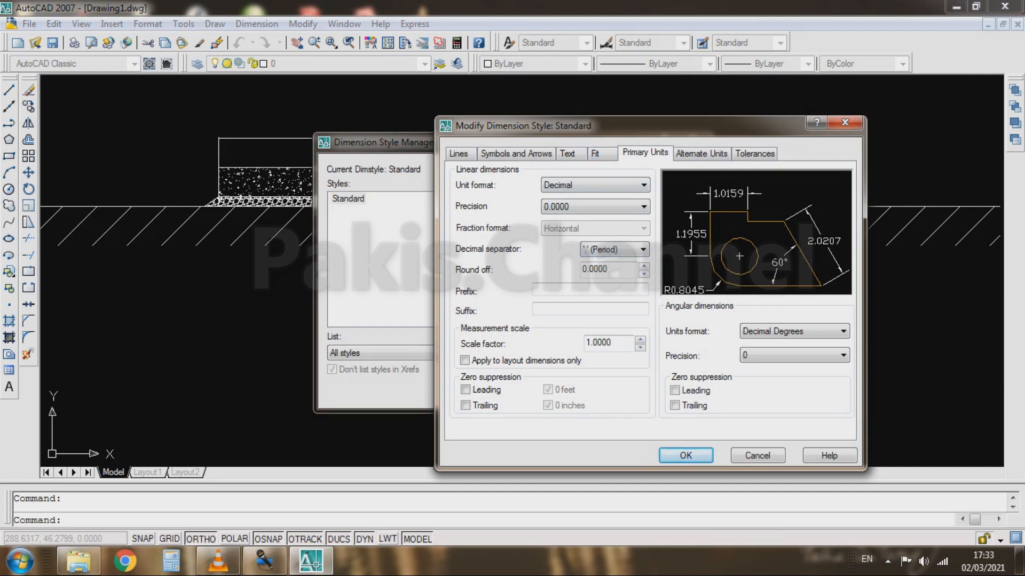
pyautogui.click(567, 154)
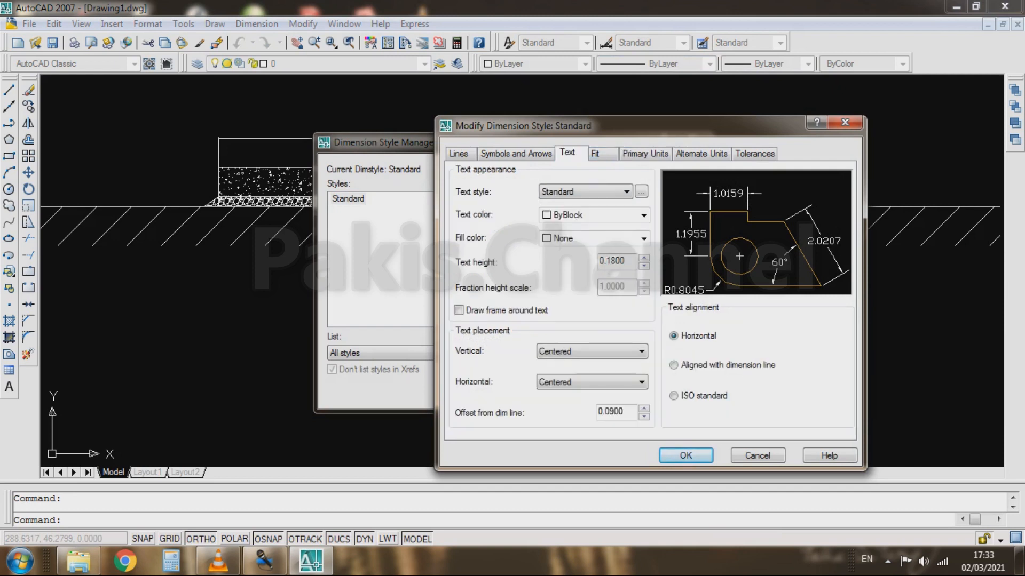
pyautogui.doubleClick(612, 260)
pyautogui.write('2')
pyautogui.click(685, 455)
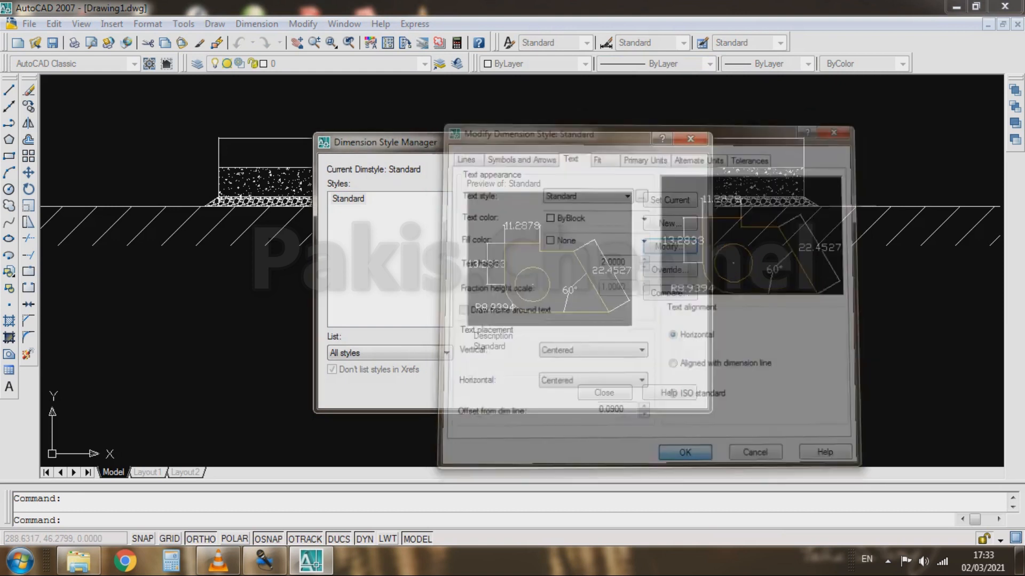
pyautogui.click(614, 390)
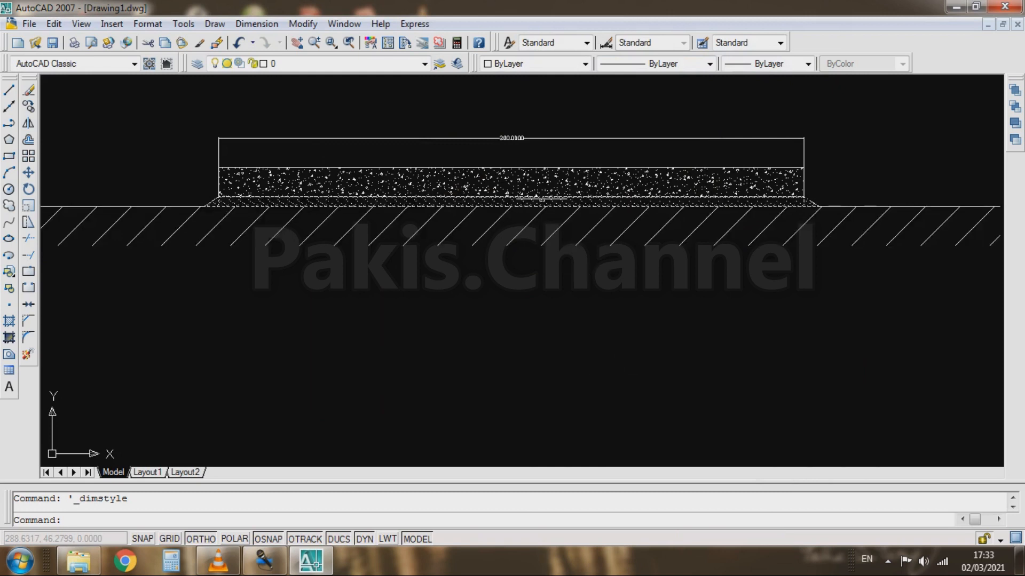
# Set the text height of the Standard dimension style to 4.
pyautogui.scroll(2, 508, 133)
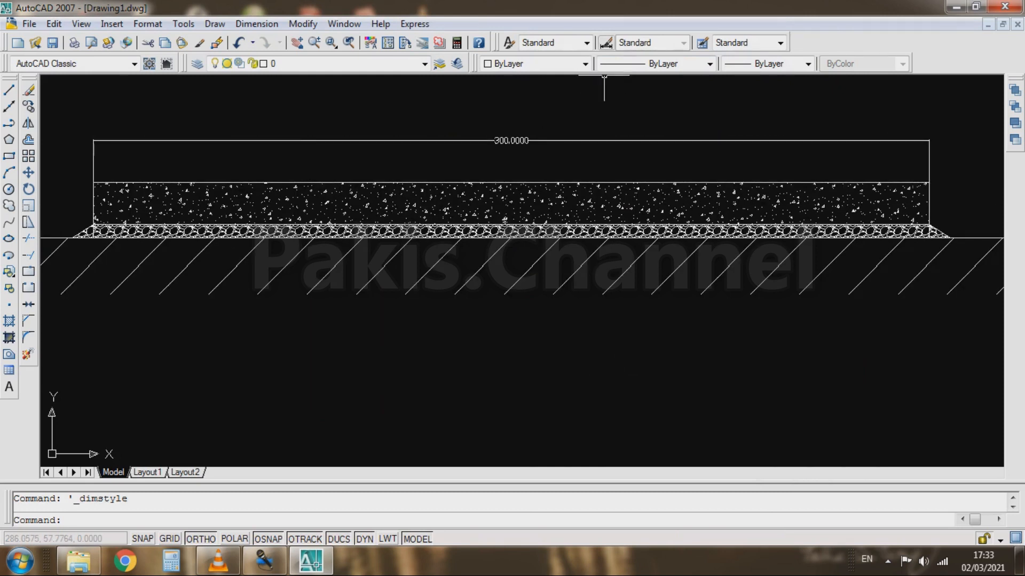
pyautogui.click(606, 42)
pyautogui.click(668, 247)
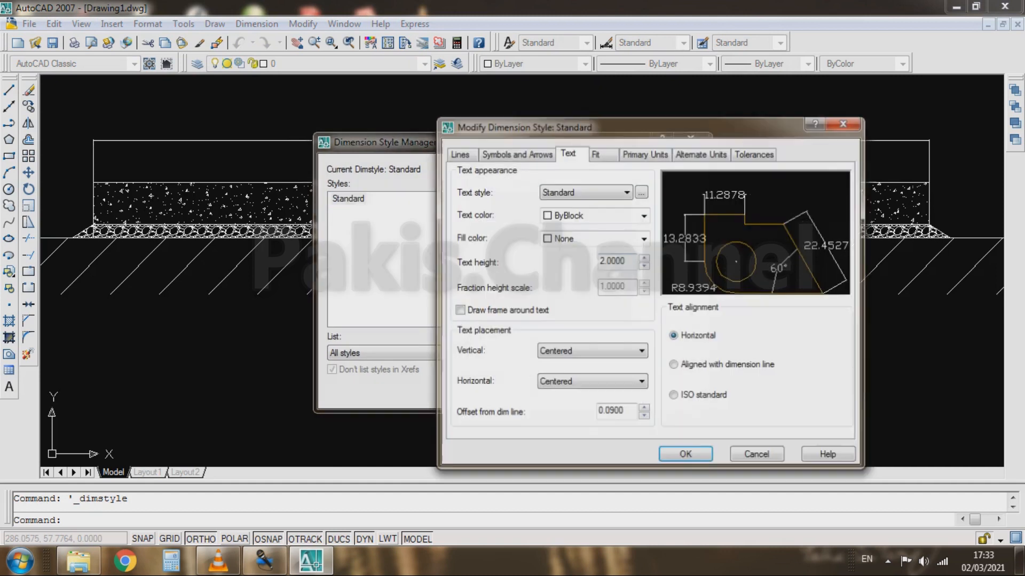
pyautogui.moveTo(626, 261); pyautogui.dragTo(597, 261)
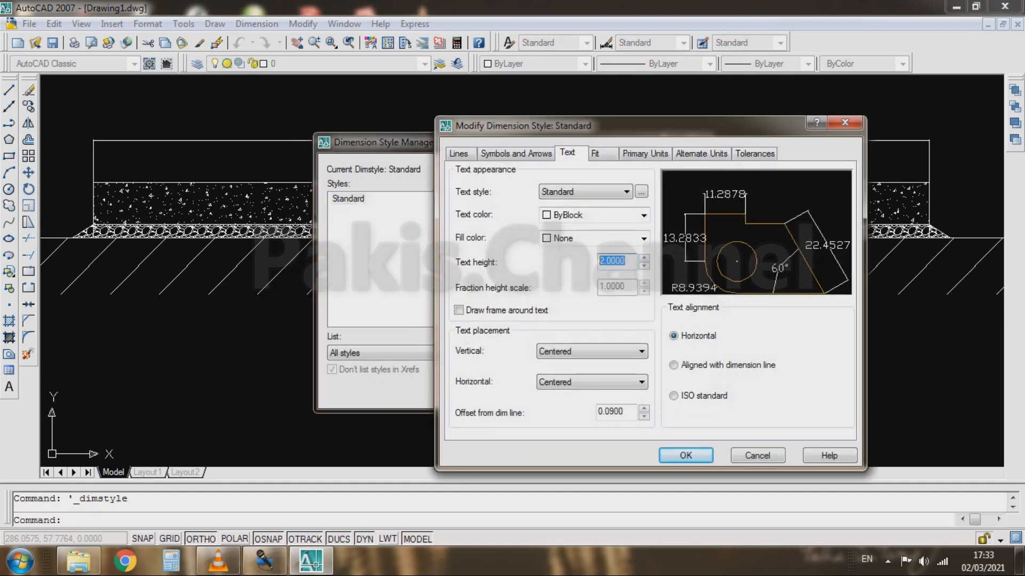
pyautogui.write('4')
pyautogui.press('Return')
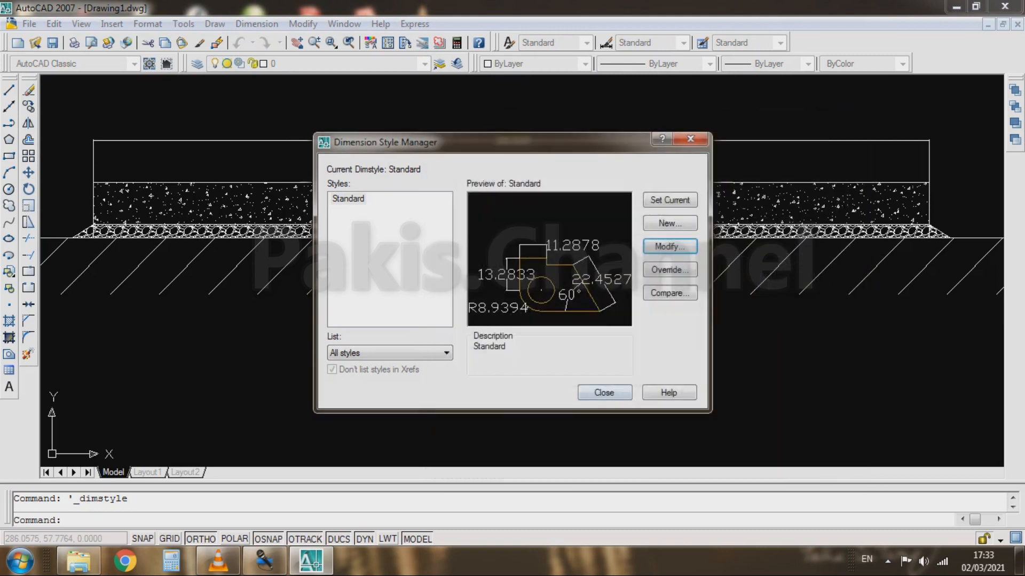
pyautogui.click(603, 392)
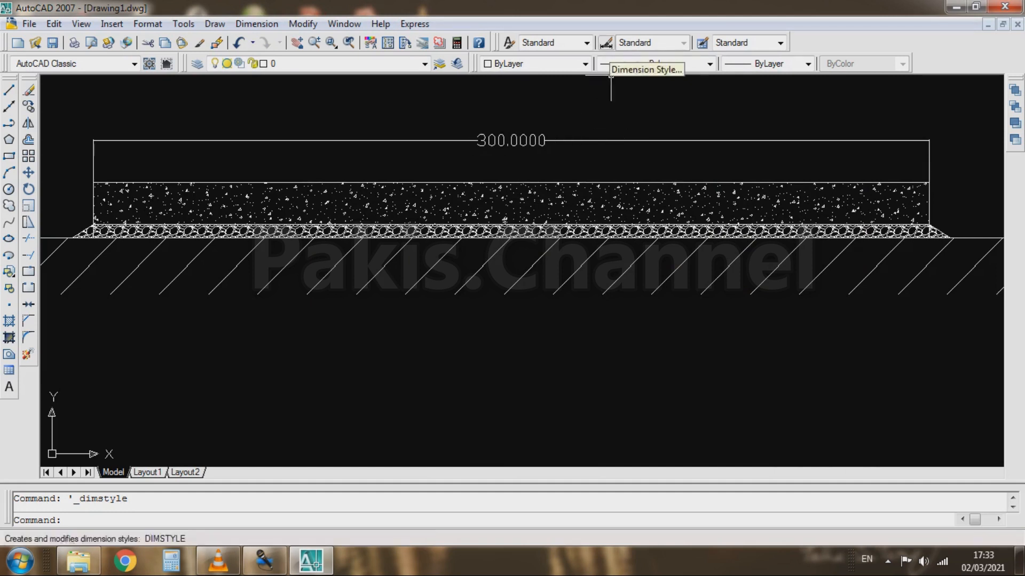
# Set the Standard dimension style's linear precision to 0.00 and its measurement scale factor to 100.
pyautogui.click(605, 43)
pyautogui.click(669, 246)
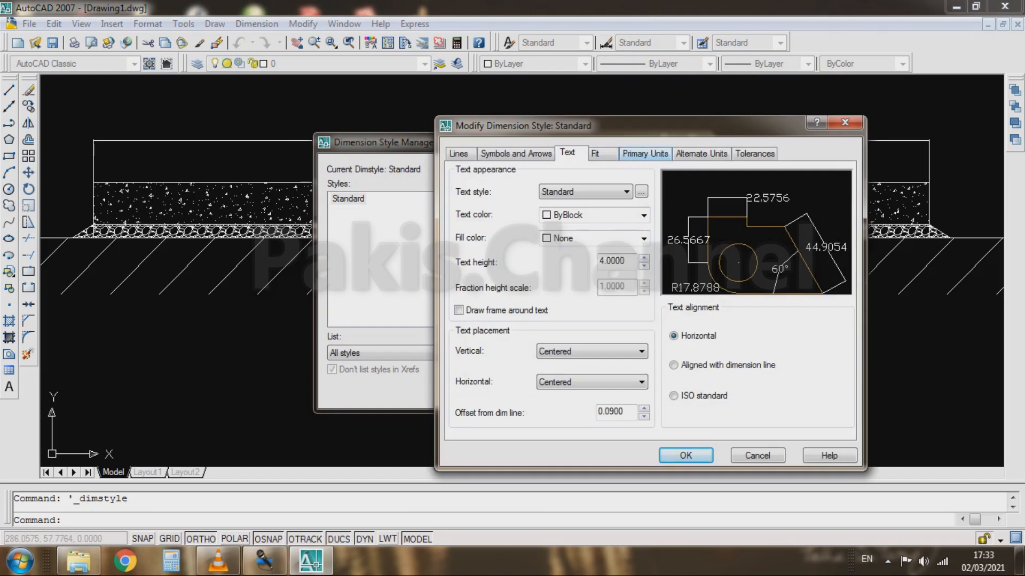
pyautogui.click(645, 153)
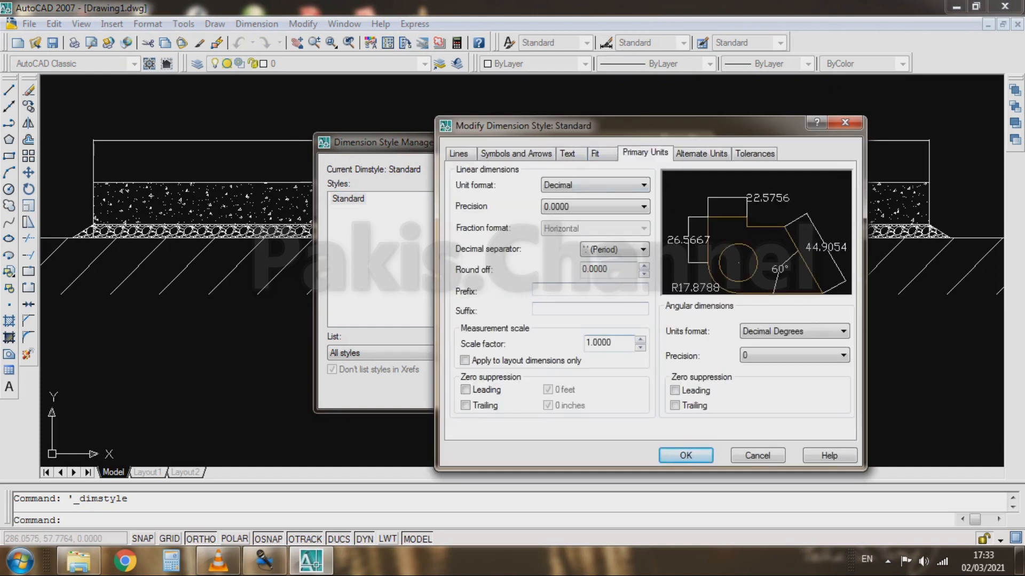
pyautogui.doubleClick(600, 343)
pyautogui.write('100')
pyautogui.click(596, 207)
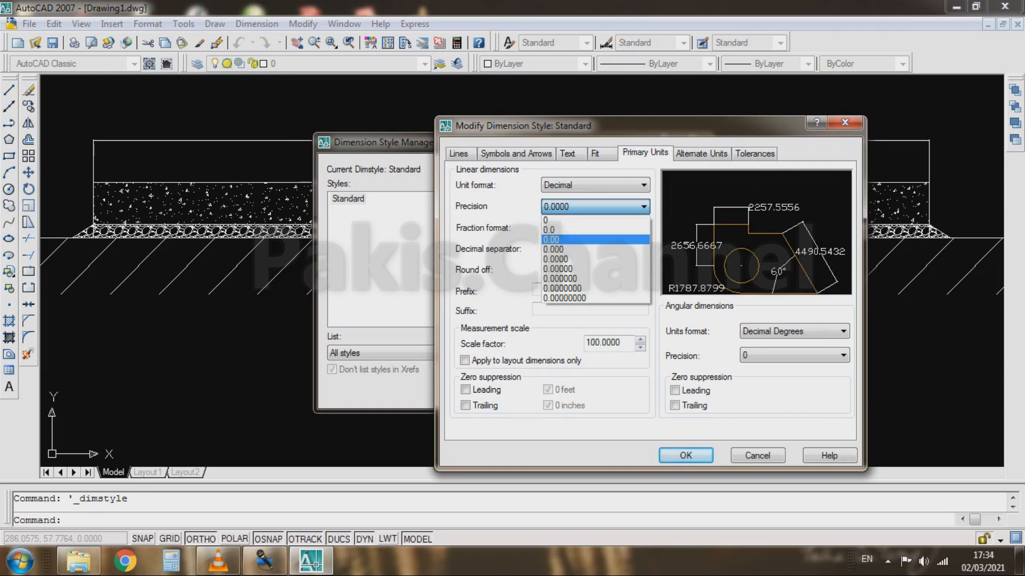
pyautogui.click(596, 240)
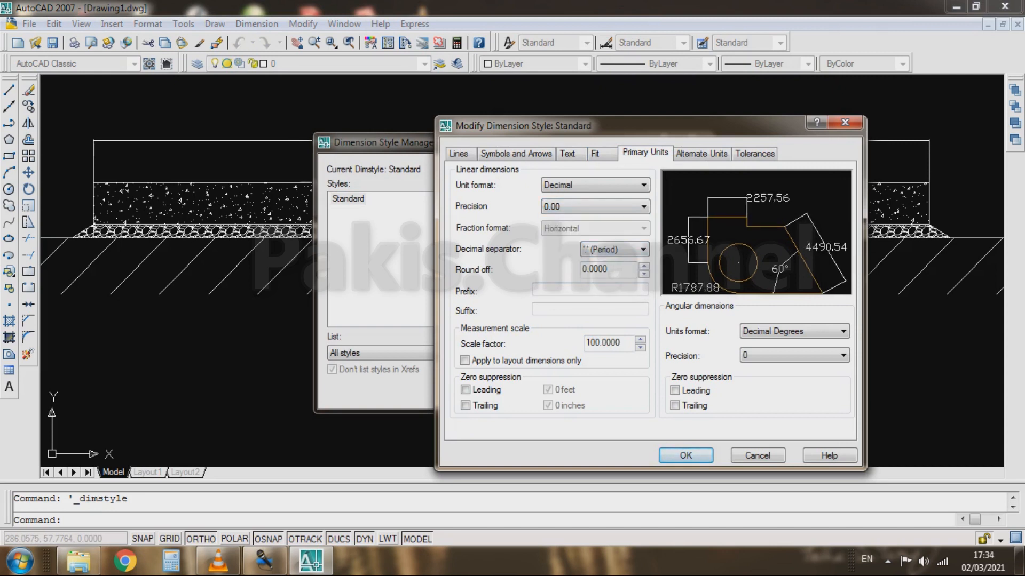
pyautogui.click(685, 456)
pyautogui.click(614, 390)
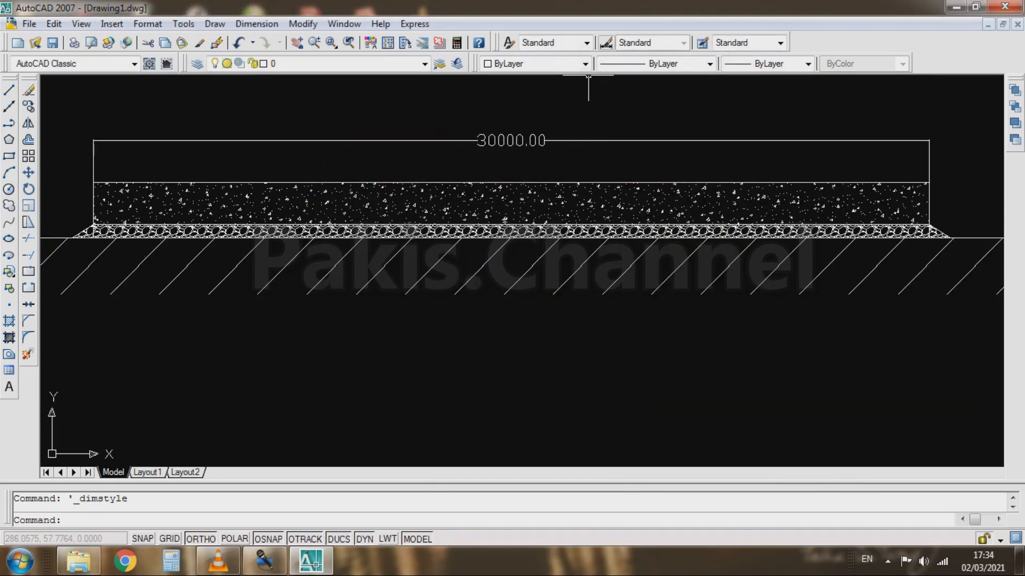
# Change the measurement scale factor of the Standard dimension style to 0.01 and apply it to the drawing.
pyautogui.click(605, 42)
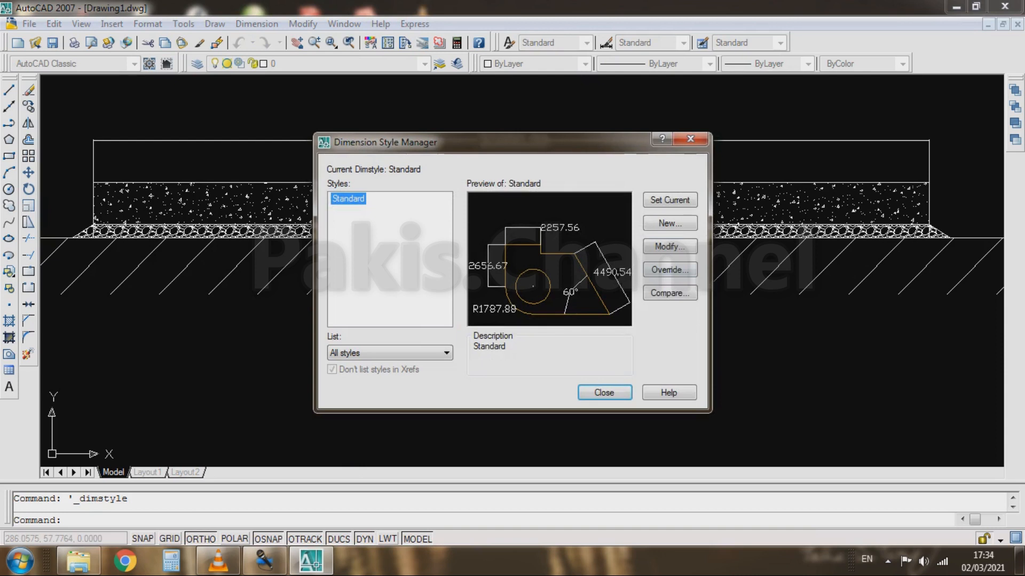
pyautogui.click(669, 246)
pyautogui.doubleClick(619, 342)
pyautogui.write('0.')
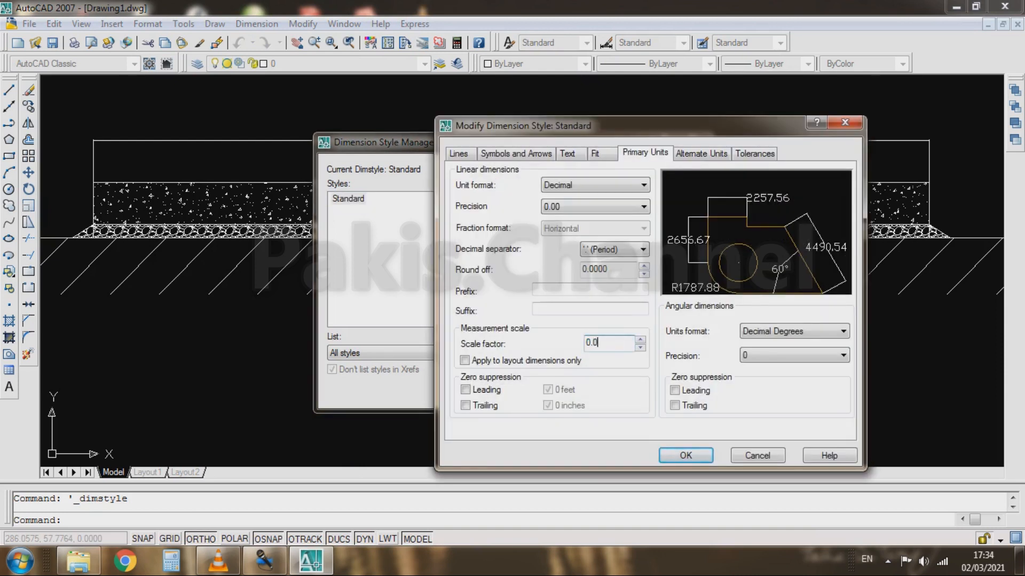
pyautogui.write('01')
pyautogui.click(685, 455)
pyautogui.click(604, 391)
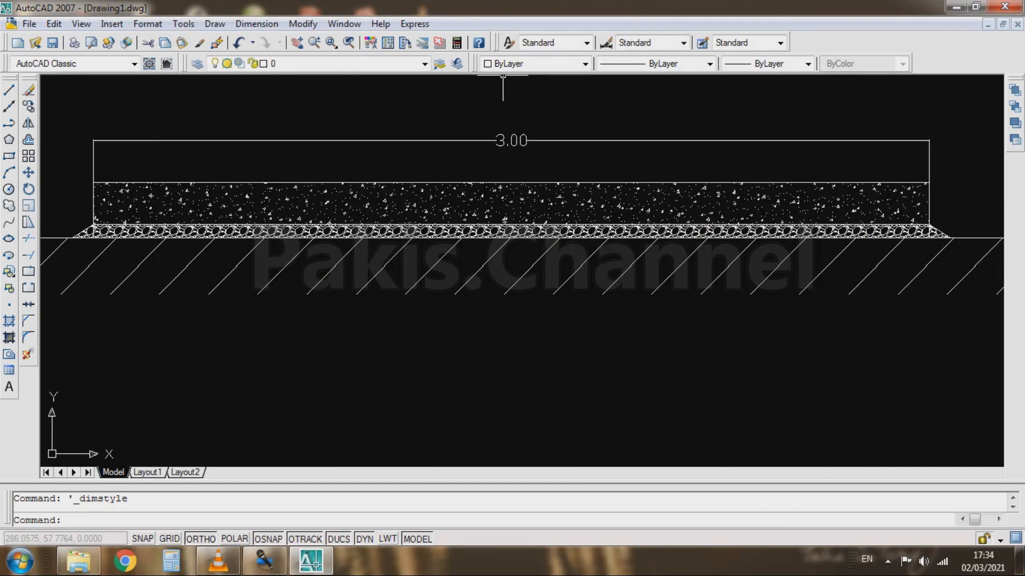
# Set the arrow size of the Standard dimension style to 5 after trying sizes 2 and 10.
pyautogui.click(670, 247)
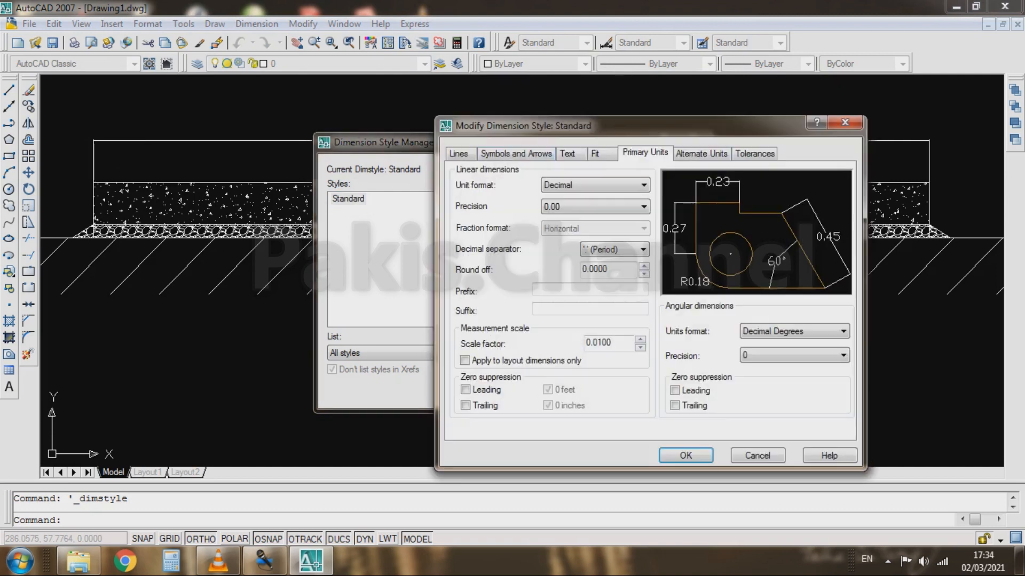
pyautogui.click(516, 153)
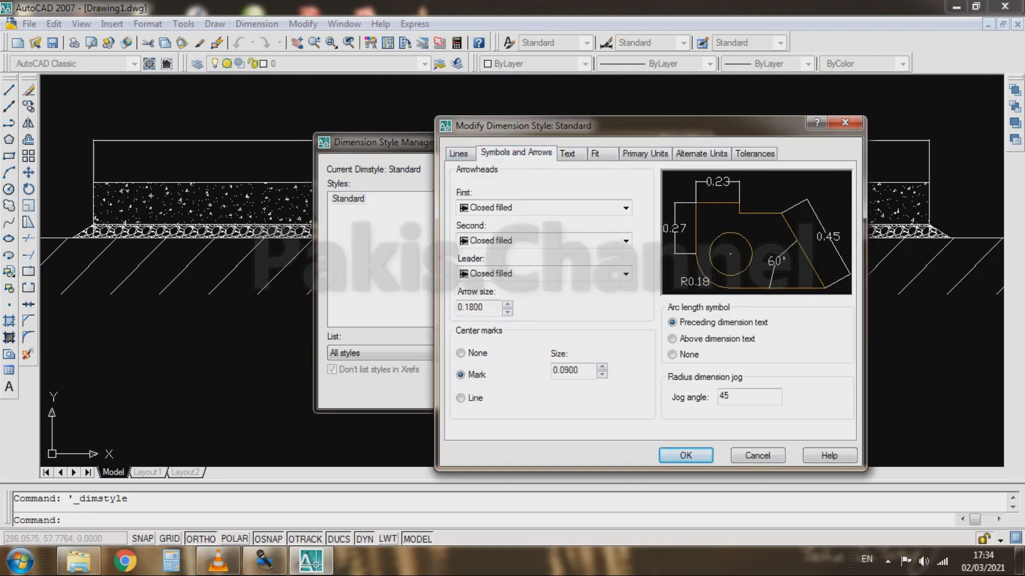
pyautogui.doubleClick(482, 308)
pyautogui.write('2')
pyautogui.click(579, 370)
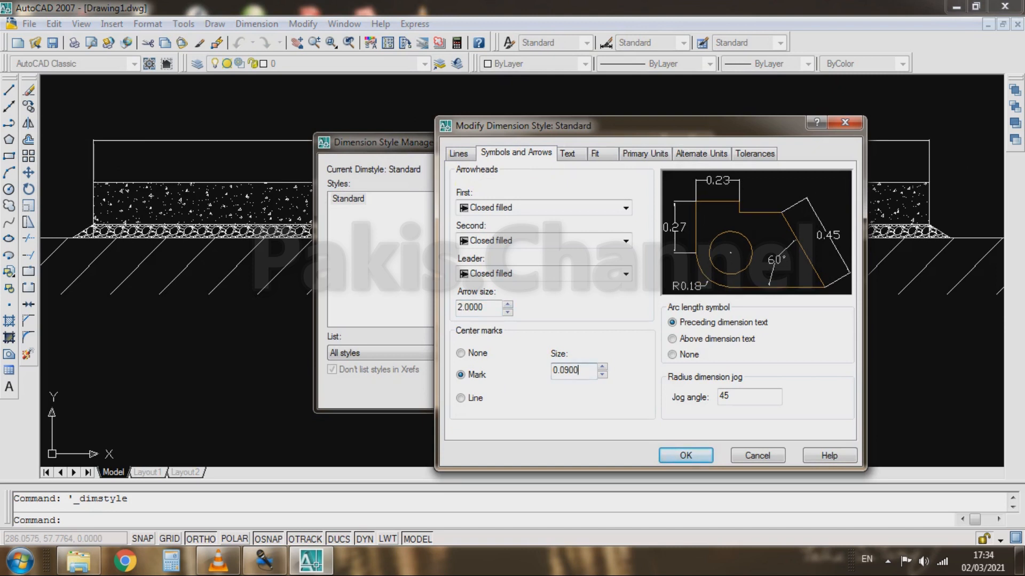
pyautogui.doubleClick(484, 307)
pyautogui.write('10')
pyautogui.click(579, 370)
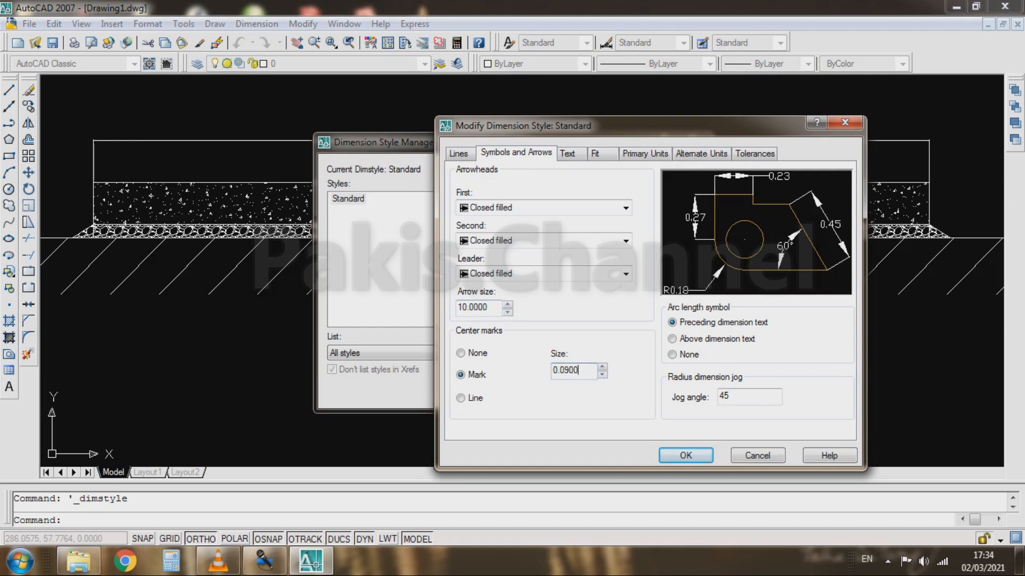
pyautogui.doubleClick(480, 307)
pyautogui.write('5')
pyautogui.click(579, 370)
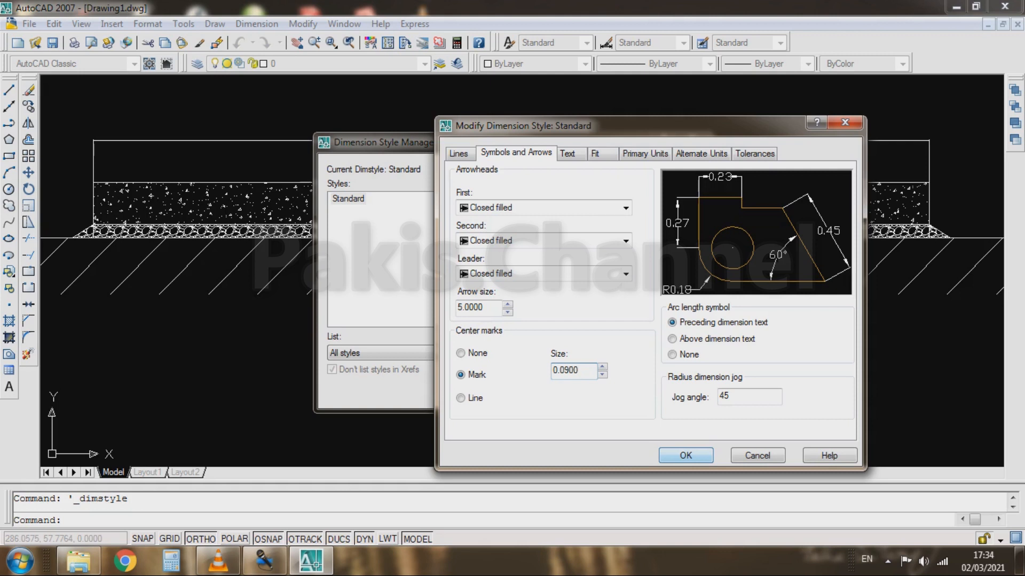
pyautogui.press('Return')
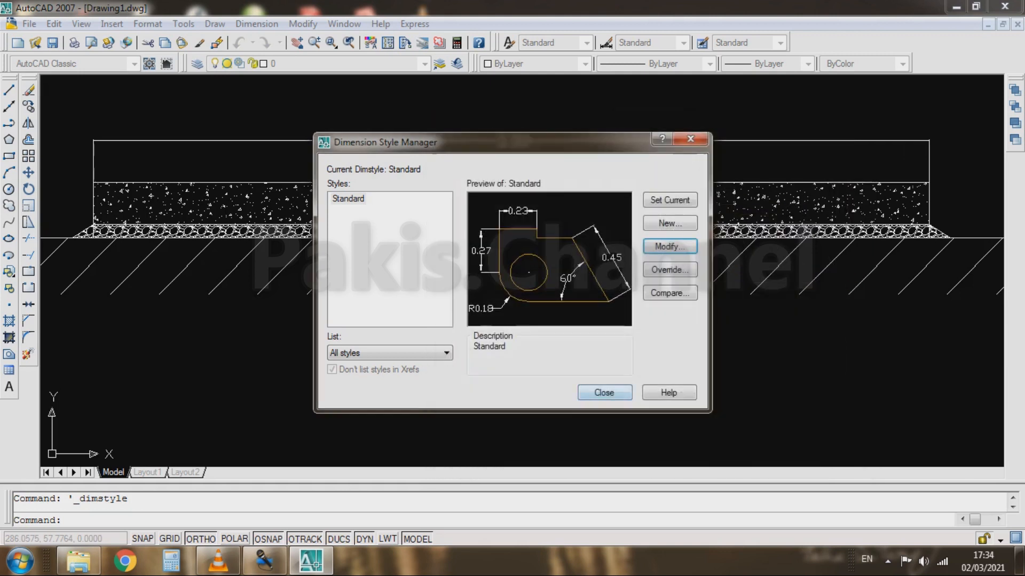
pyautogui.click(592, 392)
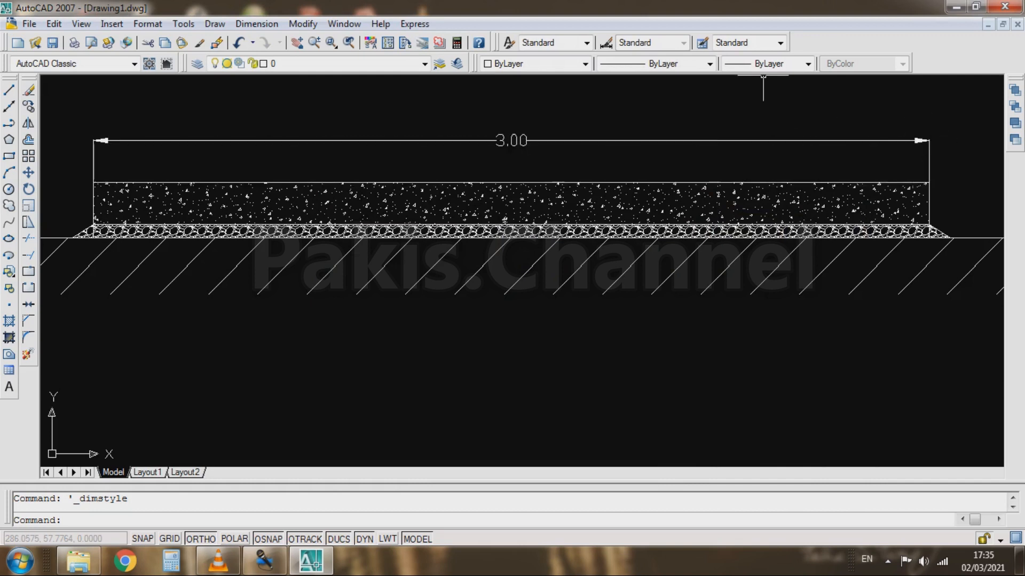
# Change the first and second arrowheads of the Standard dimension style to Architectural tick.
pyautogui.click(606, 43)
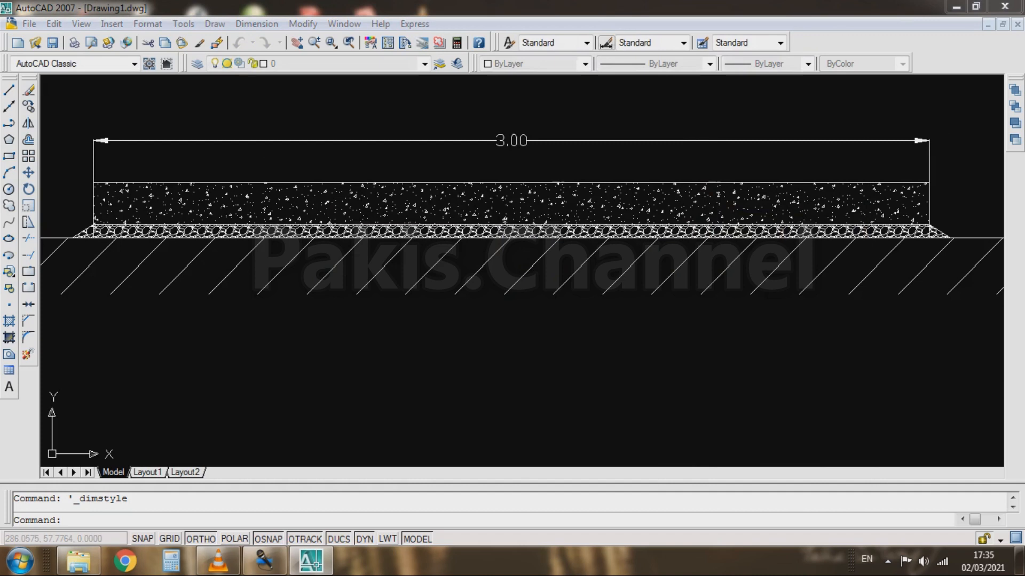
pyautogui.click(669, 246)
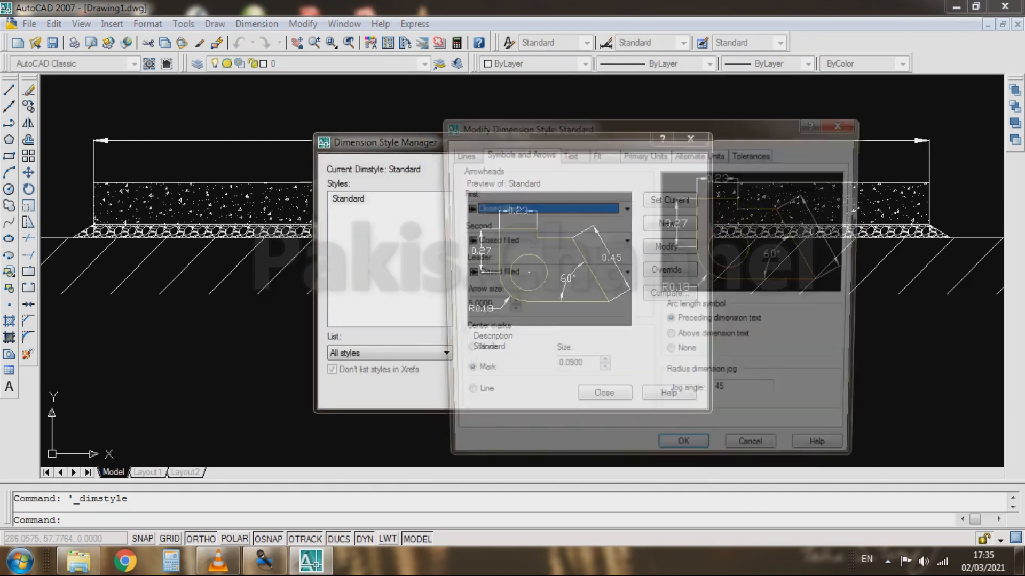
pyautogui.click(625, 207)
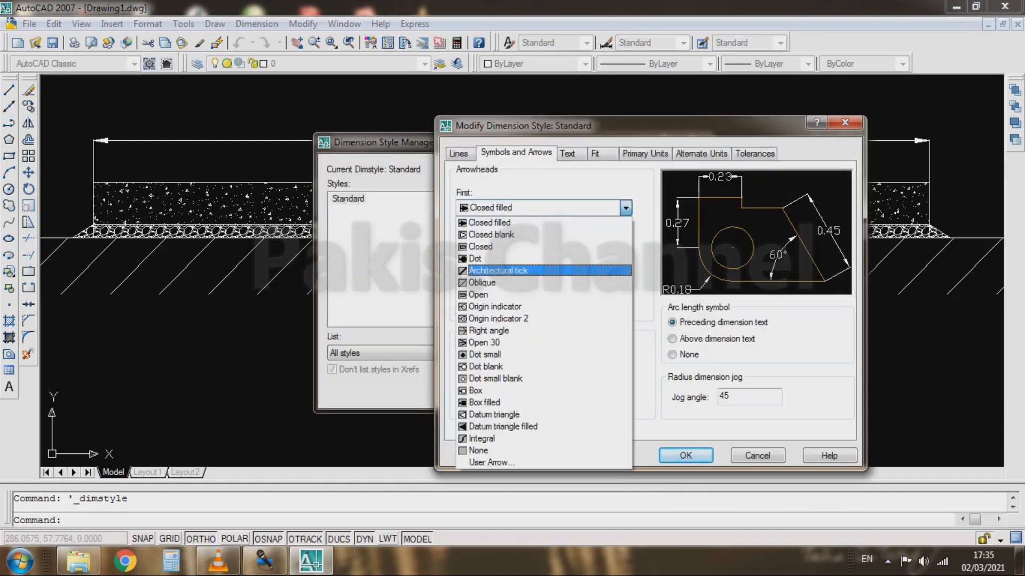
pyautogui.click(497, 271)
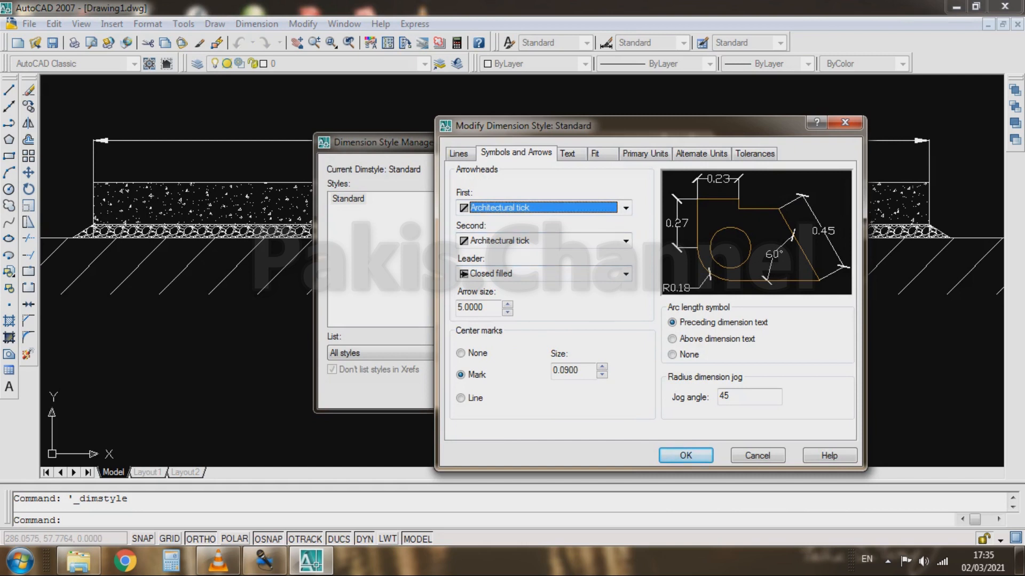
pyautogui.click(685, 455)
pyautogui.click(608, 391)
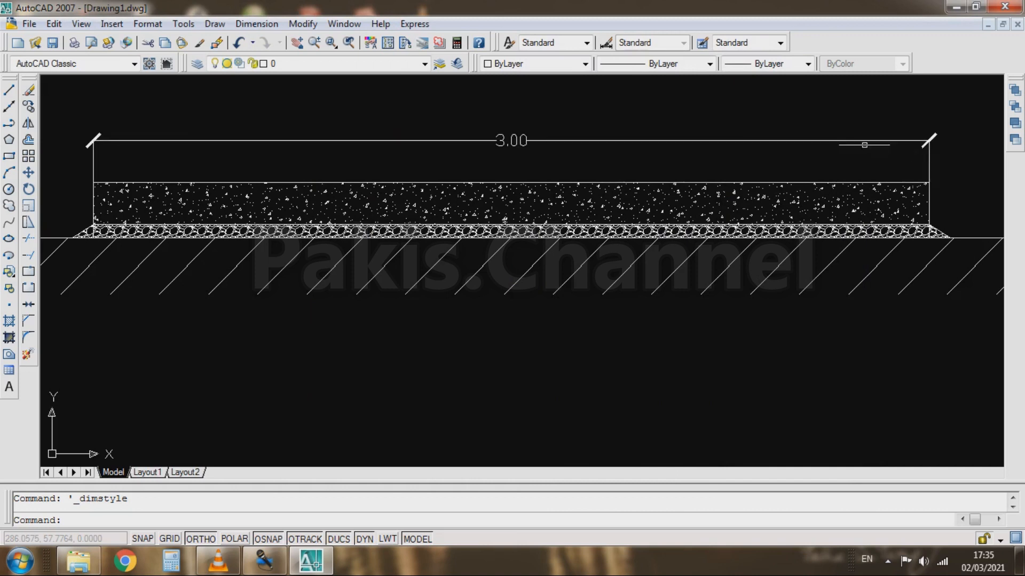
# Add a vertical linear dimension for the concrete layer's thickness at its left edge, with the dimension line left of the section.
pyautogui.click(257, 23)
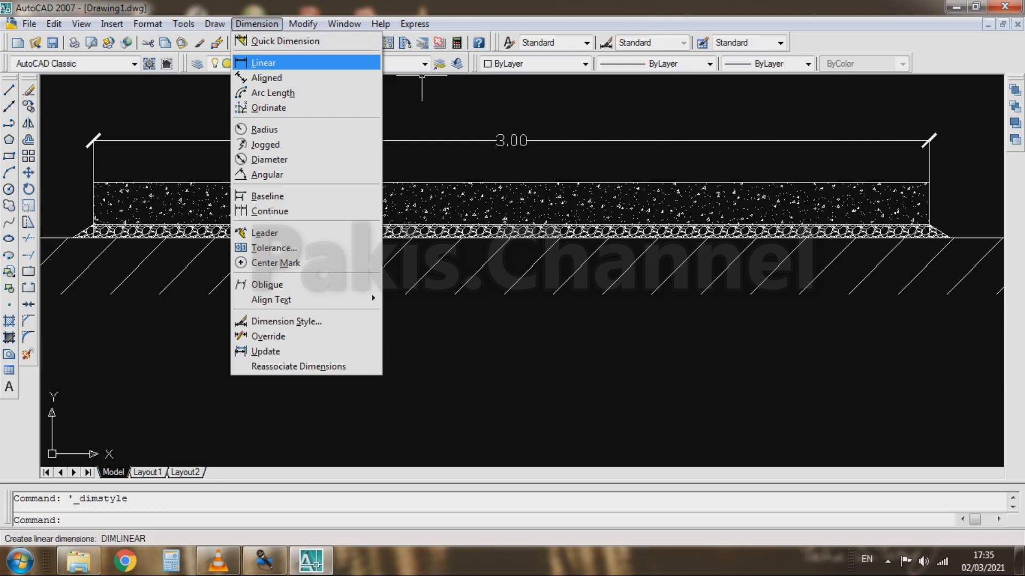
pyautogui.click(263, 62)
pyautogui.scroll(3, 160, 213)
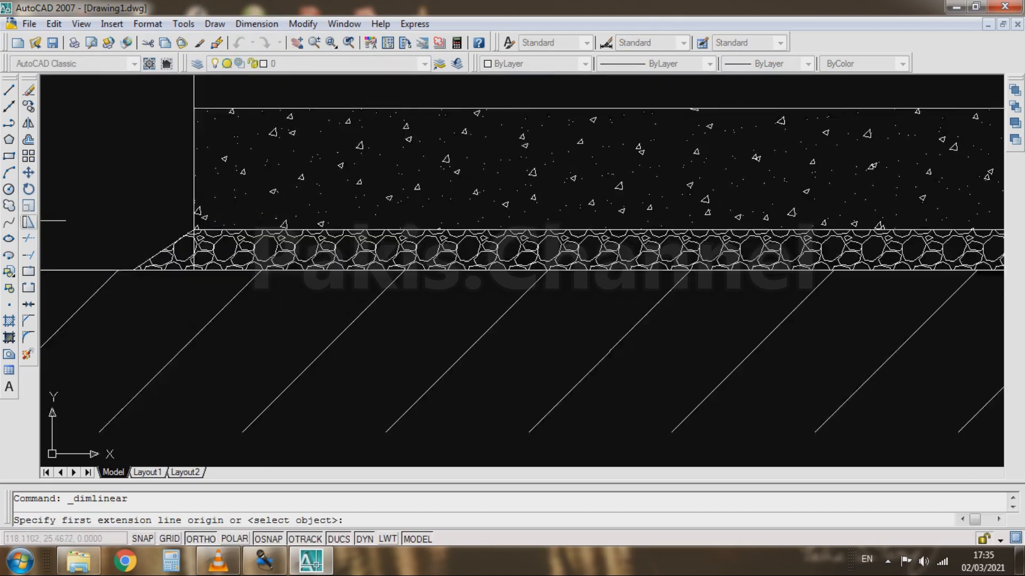
pyautogui.scroll(-1, 299, 176)
pyautogui.click(290, 140)
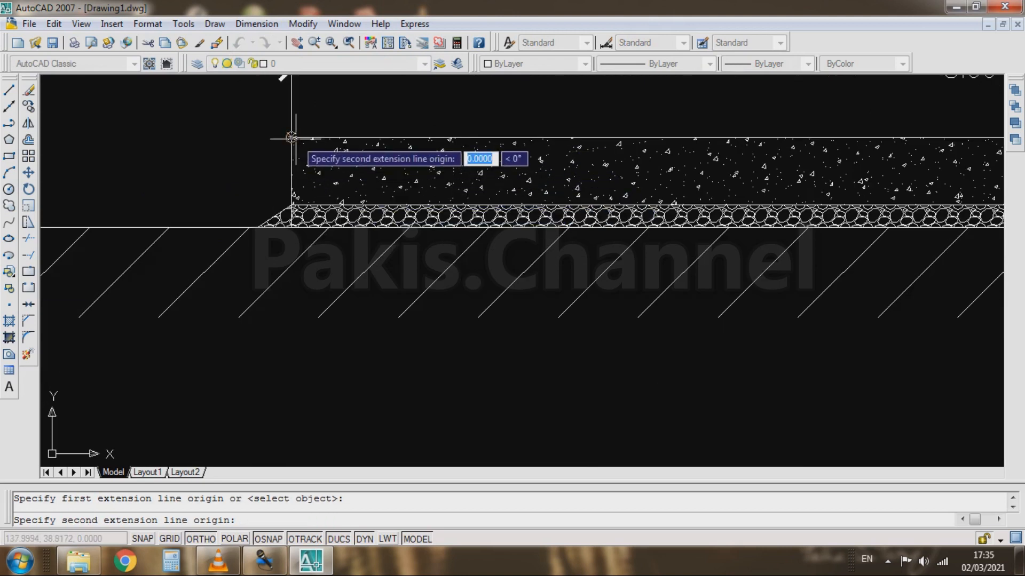
pyautogui.click(291, 204)
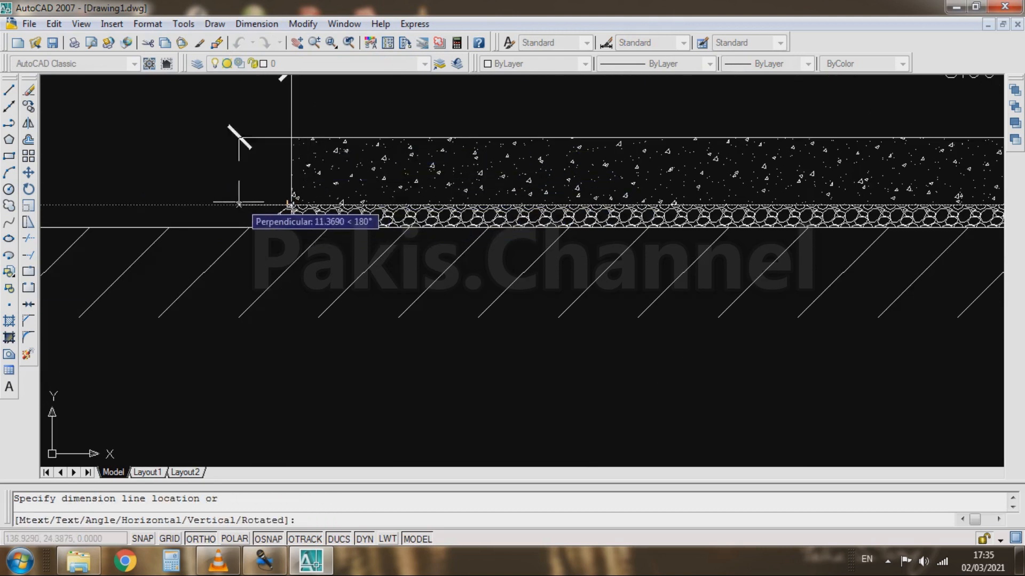
pyautogui.click(184, 170)
# Add a vertical linear dimension for the gravel layer's thickness at the left end, aligned below the concrete thickness dimension.
pyautogui.scroll(3, 242, 225)
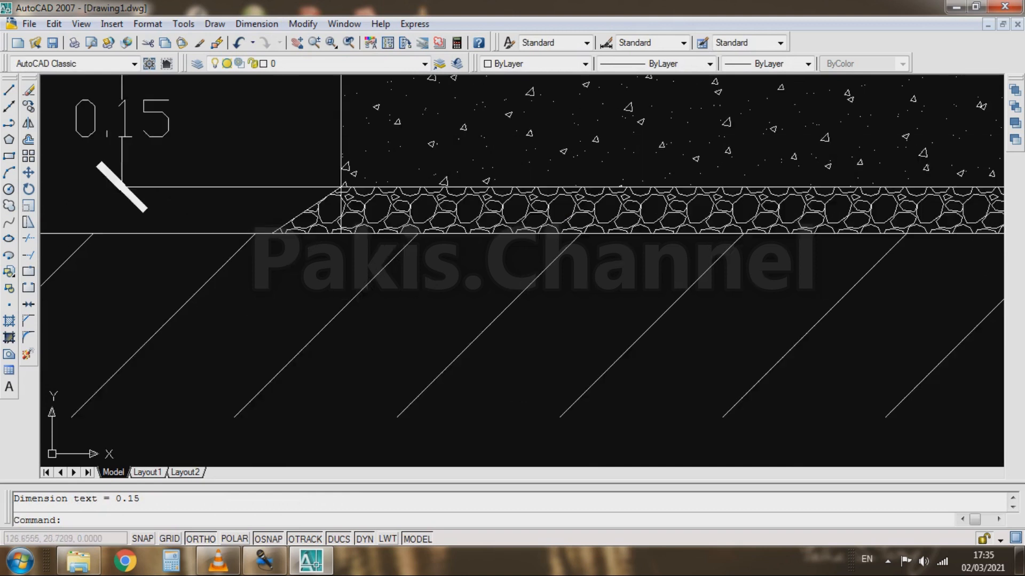
pyautogui.press('Return')
pyautogui.press('Escape')
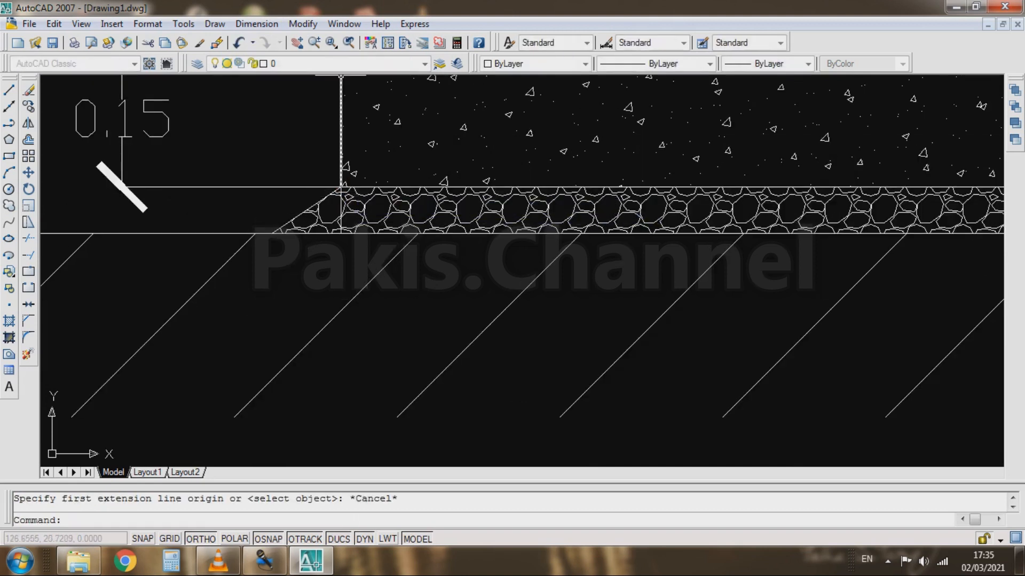
pyautogui.click(257, 24)
pyautogui.click(267, 63)
pyautogui.click(342, 187)
pyautogui.click(342, 233)
pyautogui.scroll(-2, 342, 233)
pyautogui.scroll(3, 331, 230)
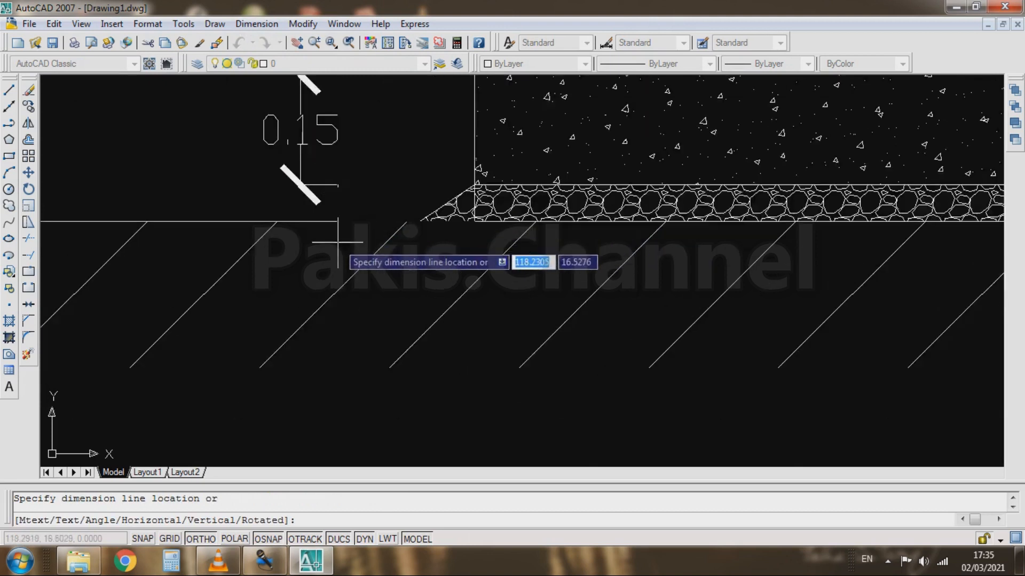
pyautogui.click(293, 167)
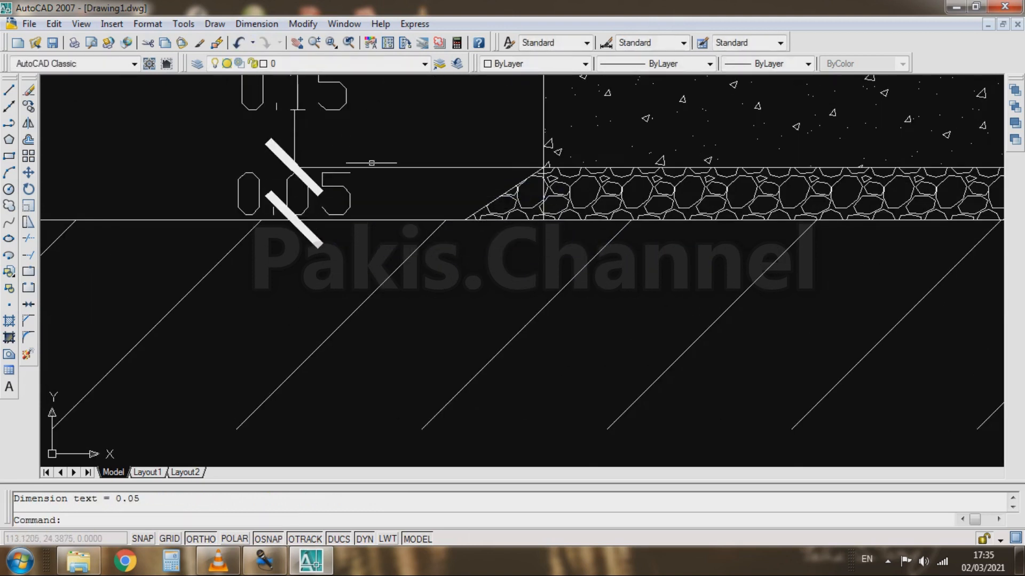
pyautogui.scroll(-2, 272, 202)
pyautogui.scroll(-4, 244, 249)
pyautogui.scroll(1, 281, 208)
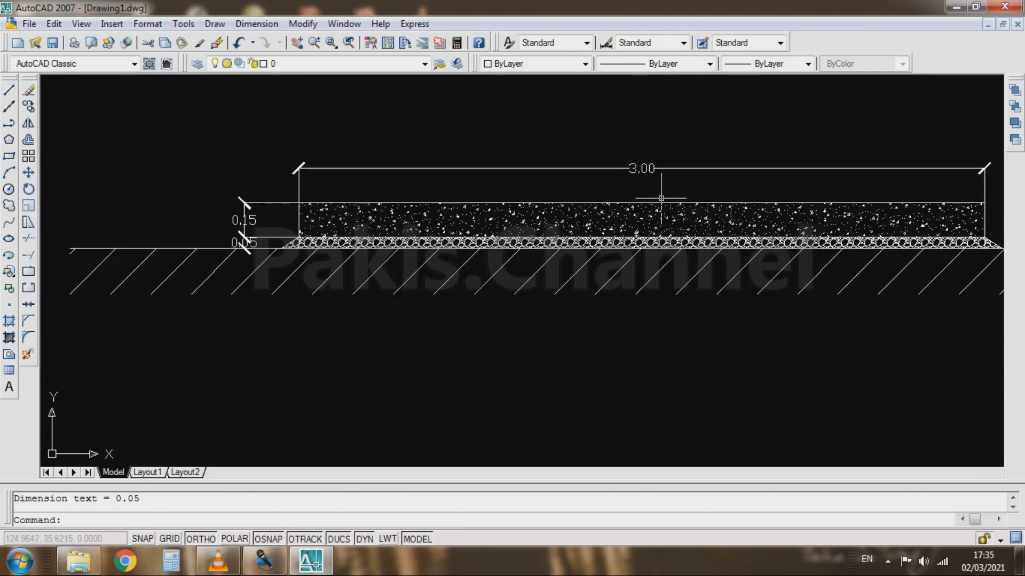
pyautogui.scroll(-2, 496, 203)
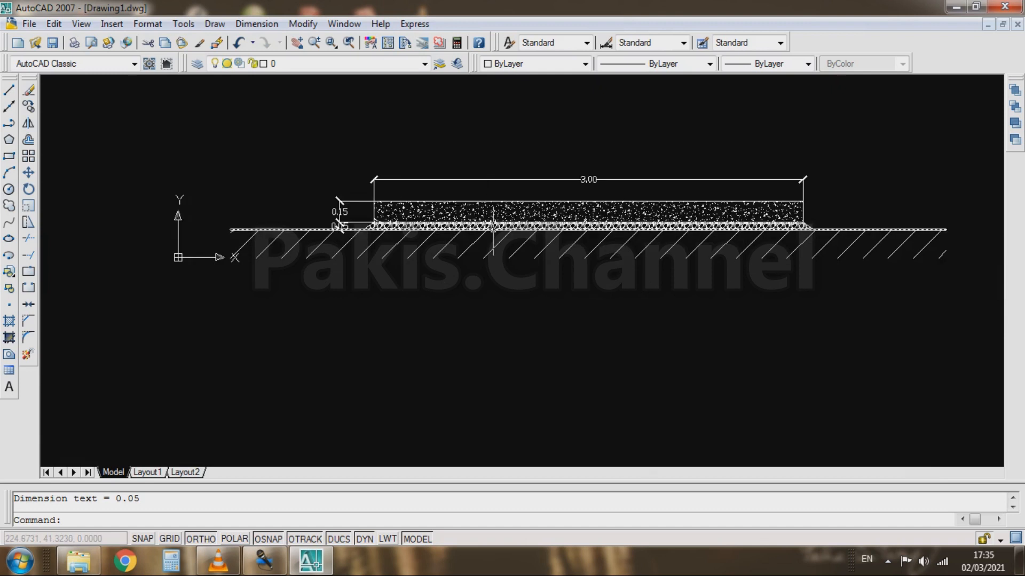
pyautogui.scroll(2, 625, 197)
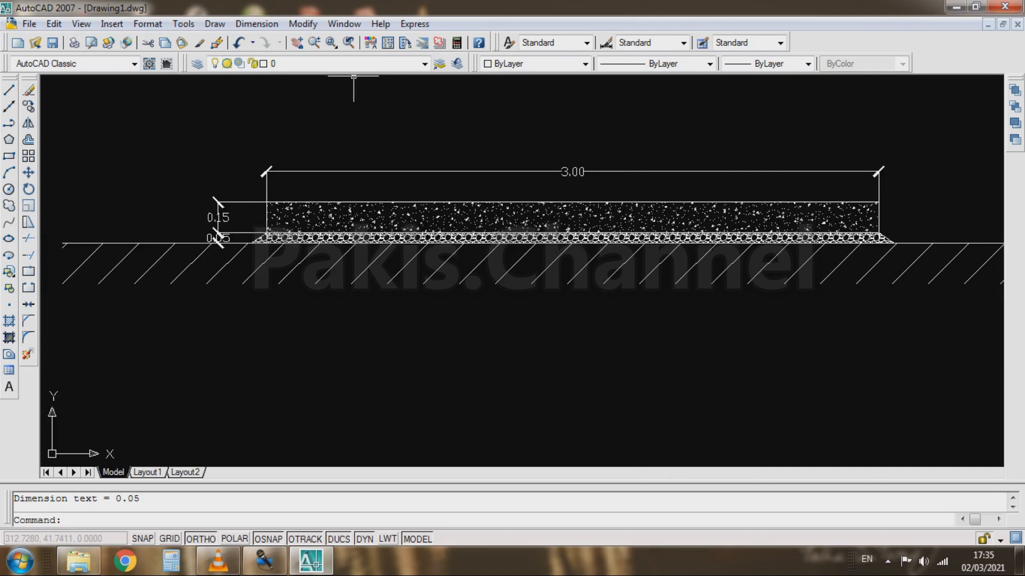
# Draw a leader from inside the gravel layer straight down below the base hatch, with a short horizontal landing to the right.
pyautogui.click(257, 23)
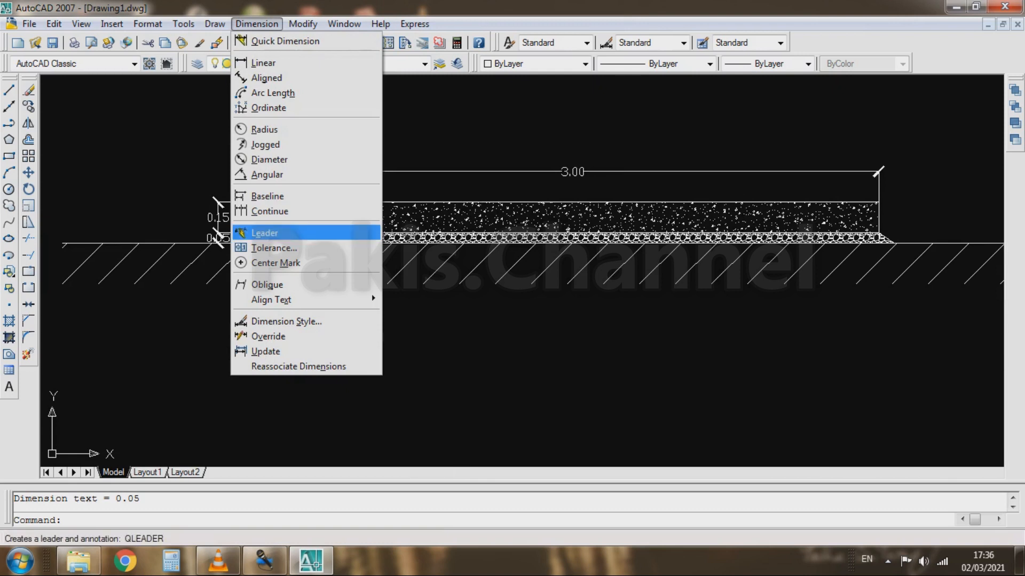
pyautogui.click(264, 232)
pyautogui.scroll(5, 765, 173)
pyautogui.scroll(-4, 348, 247)
pyautogui.scroll(5, 373, 250)
pyautogui.scroll(-3, 408, 291)
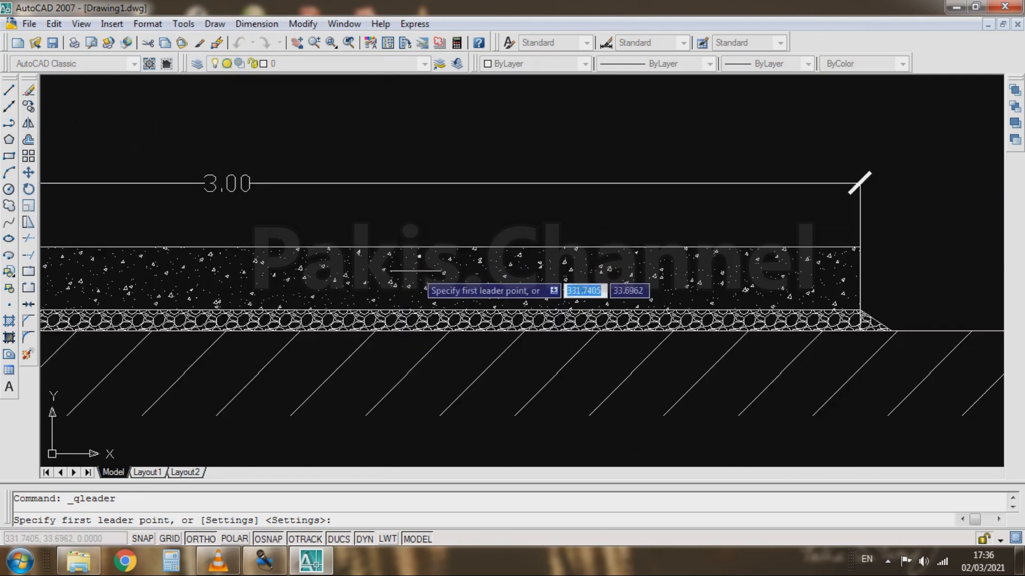
pyautogui.scroll(3, 409, 320)
pyautogui.click(410, 320)
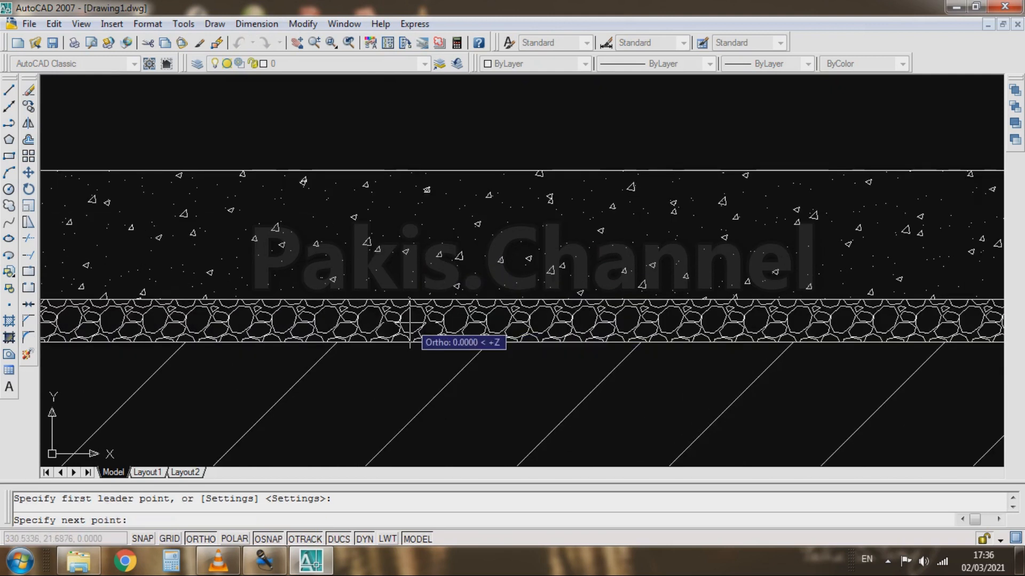
pyautogui.scroll(-4, 409, 325)
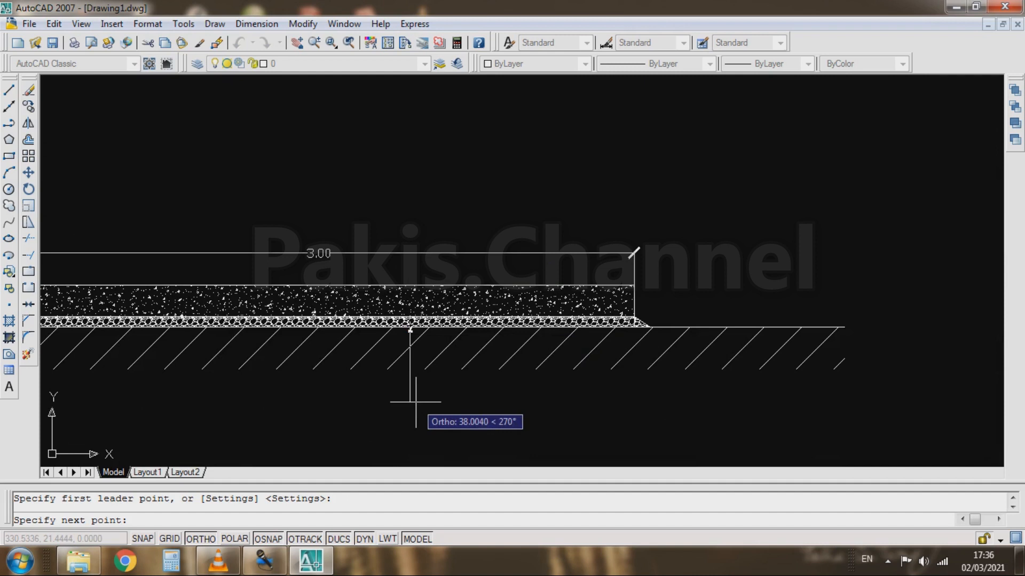
pyautogui.scroll(-3, 414, 411)
pyautogui.scroll(2, 525, 311)
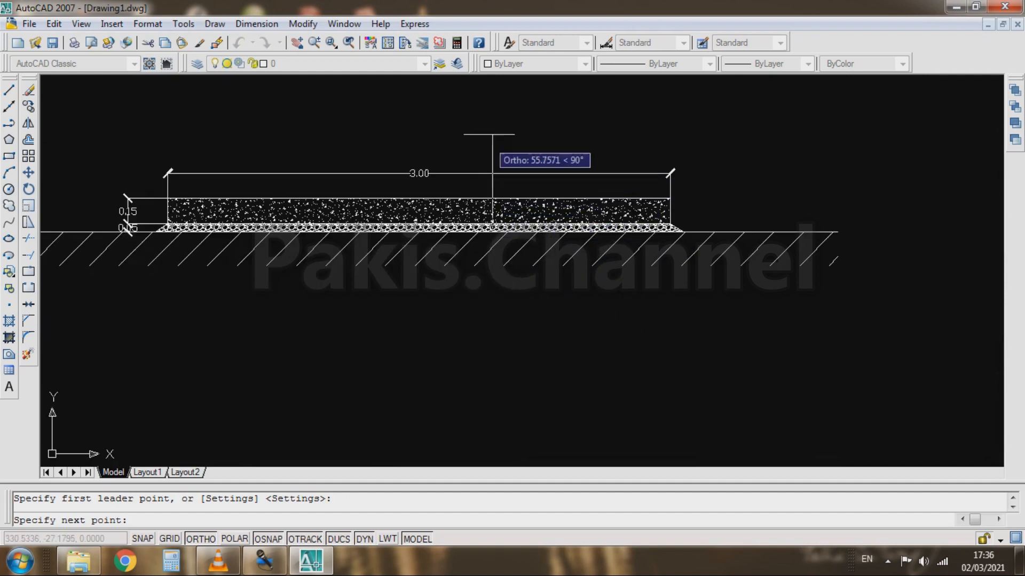
pyautogui.scroll(2, 488, 139)
pyautogui.scroll(-1, 502, 150)
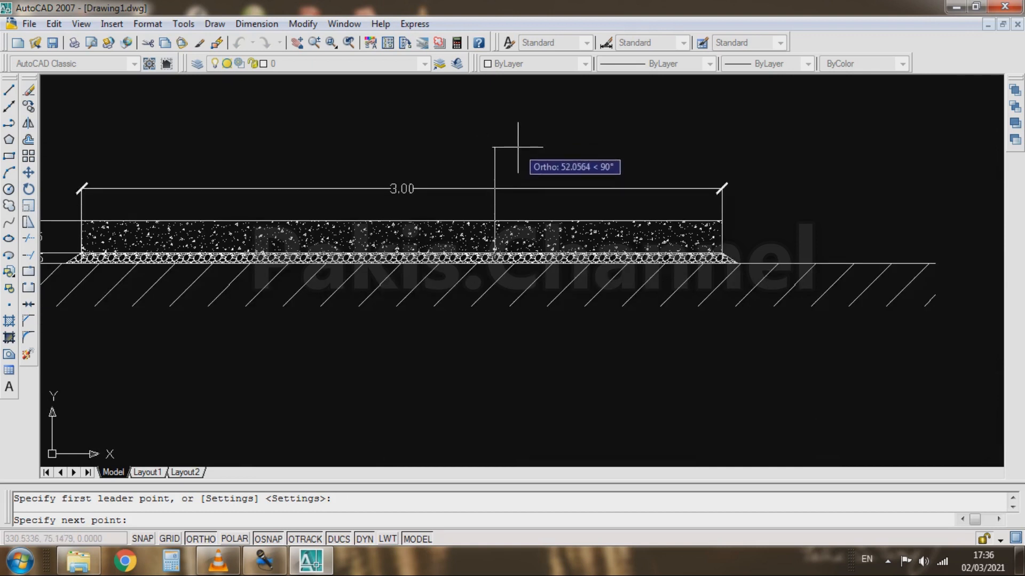
pyautogui.scroll(-2, 517, 147)
pyautogui.scroll(3, 501, 251)
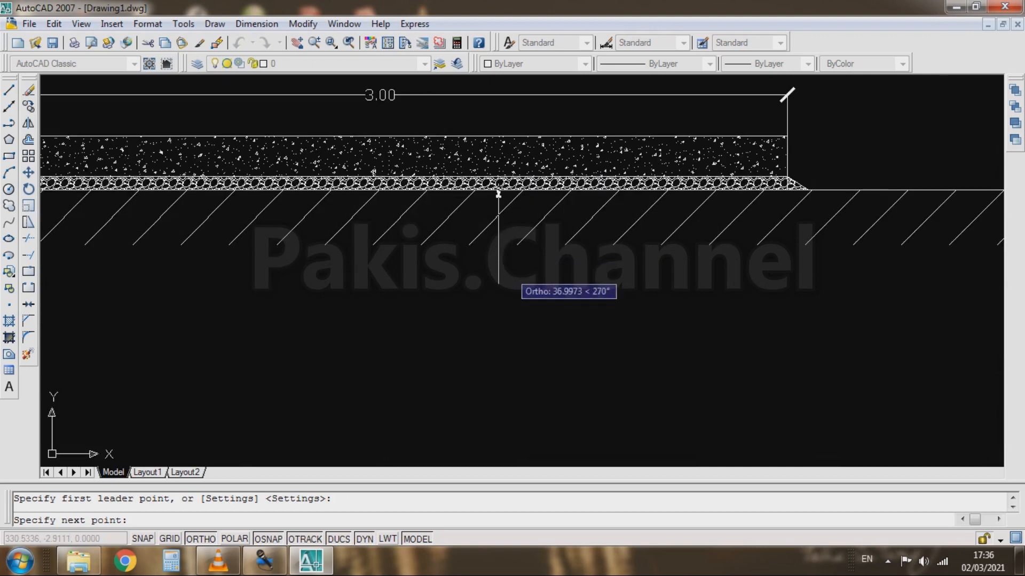
pyautogui.click(505, 302)
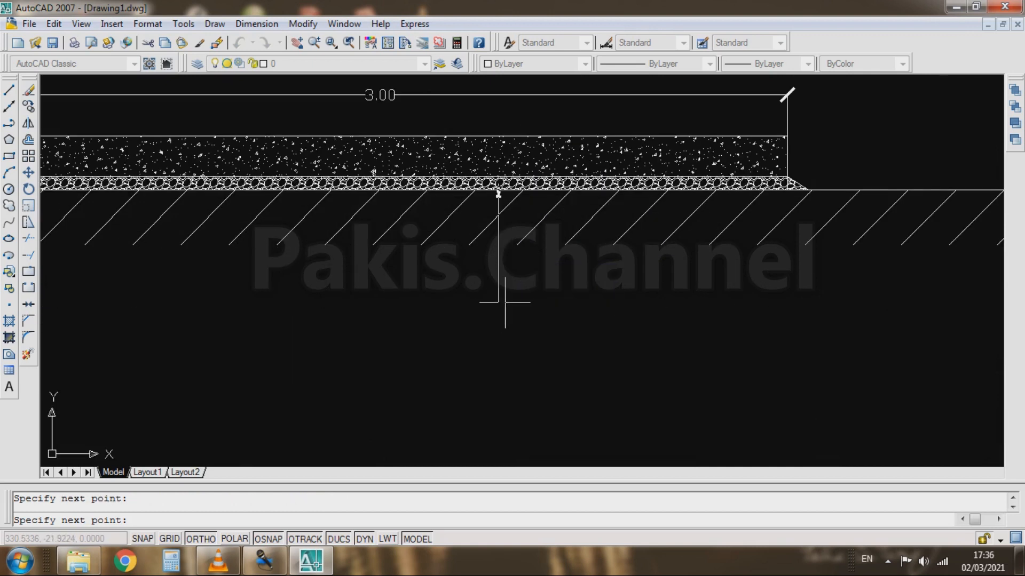
pyautogui.click(546, 307)
# Accept the default text width and annotate the gravel layer's leader with "Perkerasan Sirtu".
pyautogui.press('Return')
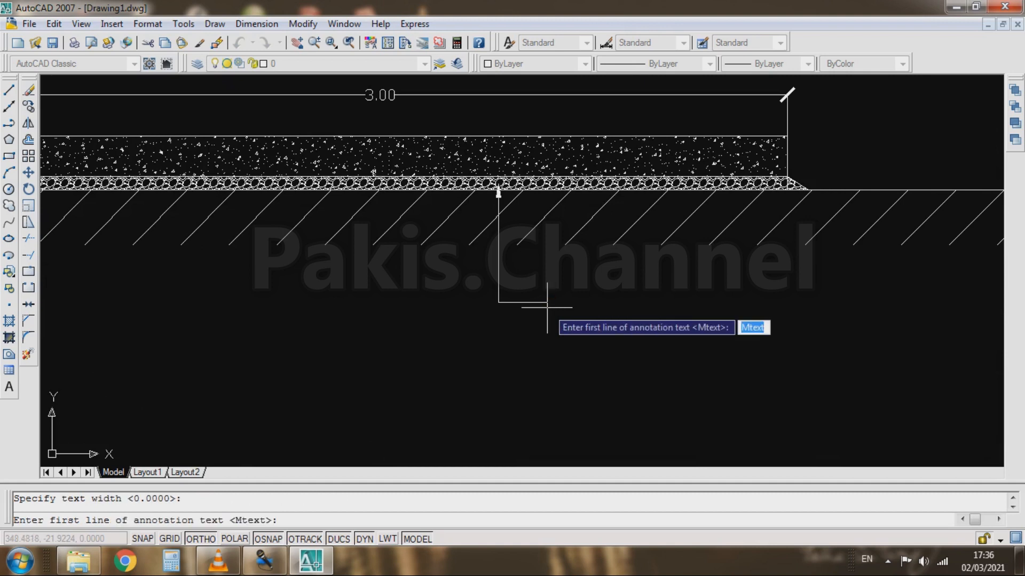
pyautogui.write('Perkerasan S')
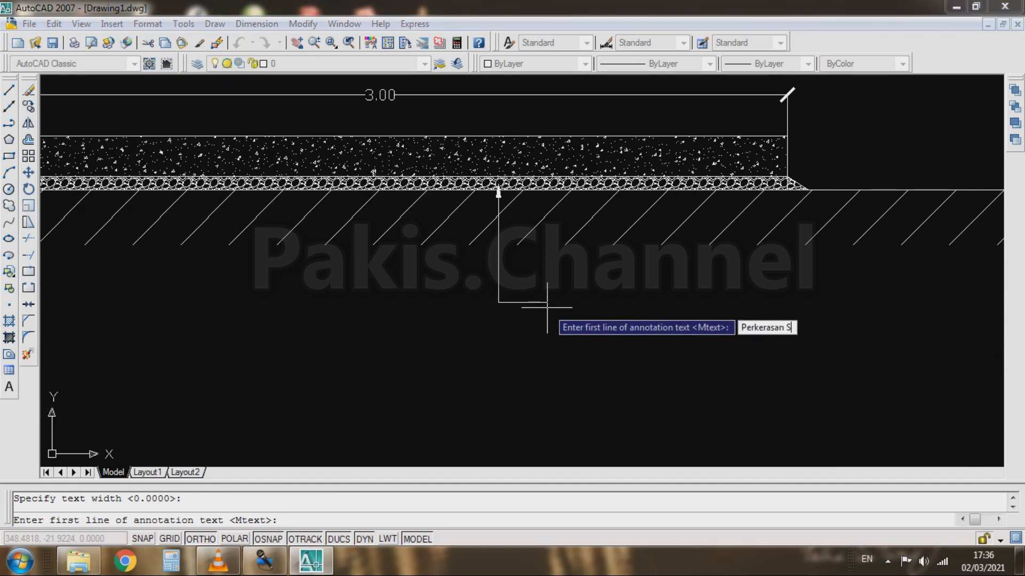
pyautogui.write('irtu')
pyautogui.press('Return')
pyautogui.press('Return')
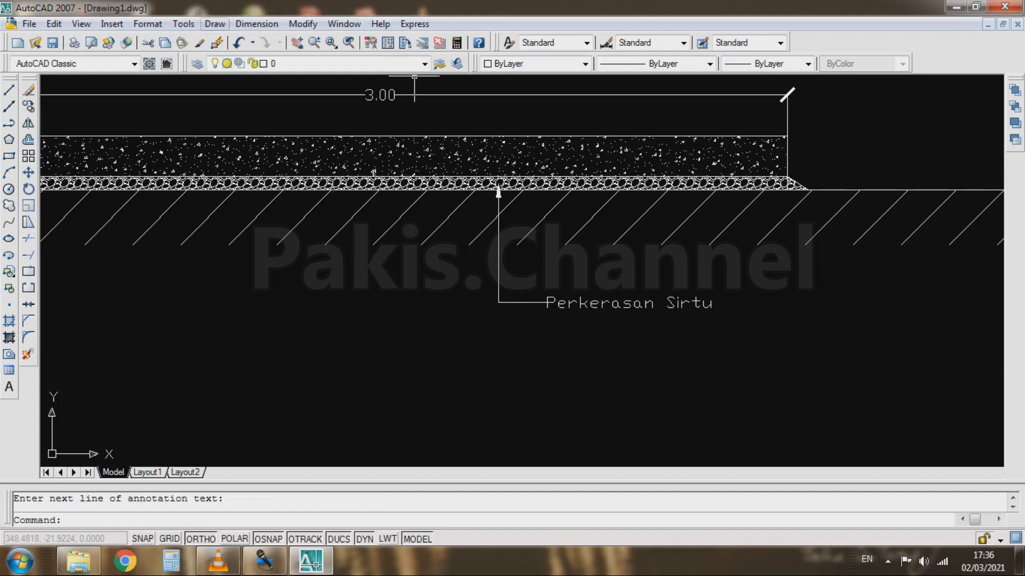
# Draw a second leader from inside the concrete layer down below the gravel label, ending its landing in line with that label's start.
pyautogui.click(256, 24)
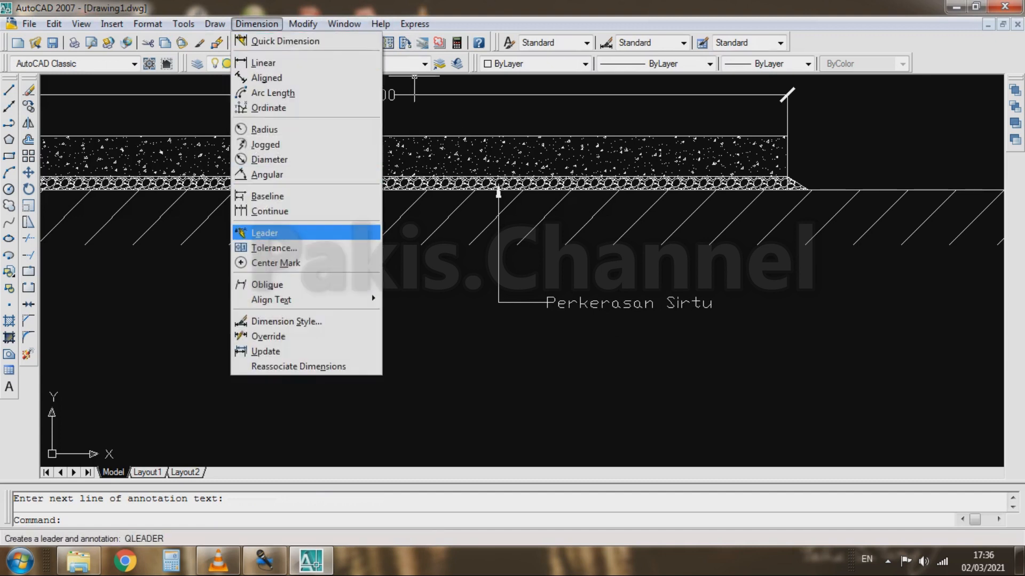
pyautogui.click(265, 232)
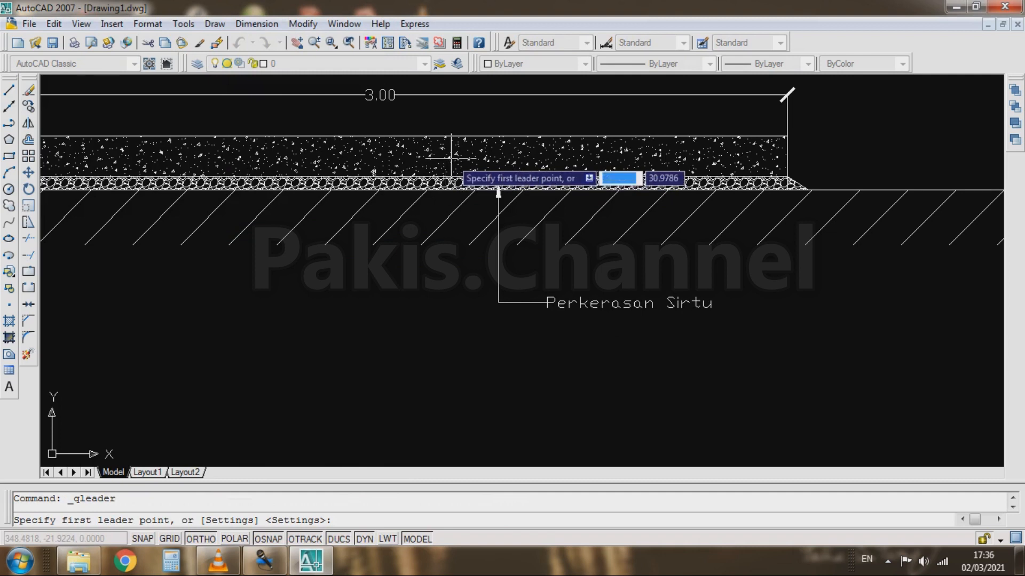
pyautogui.click(497, 184)
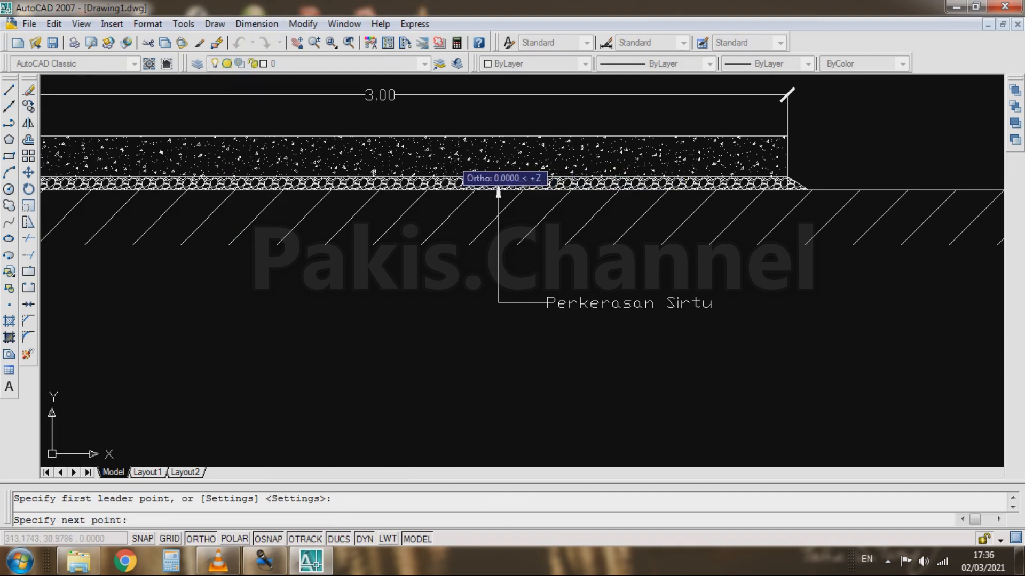
pyautogui.click(455, 336)
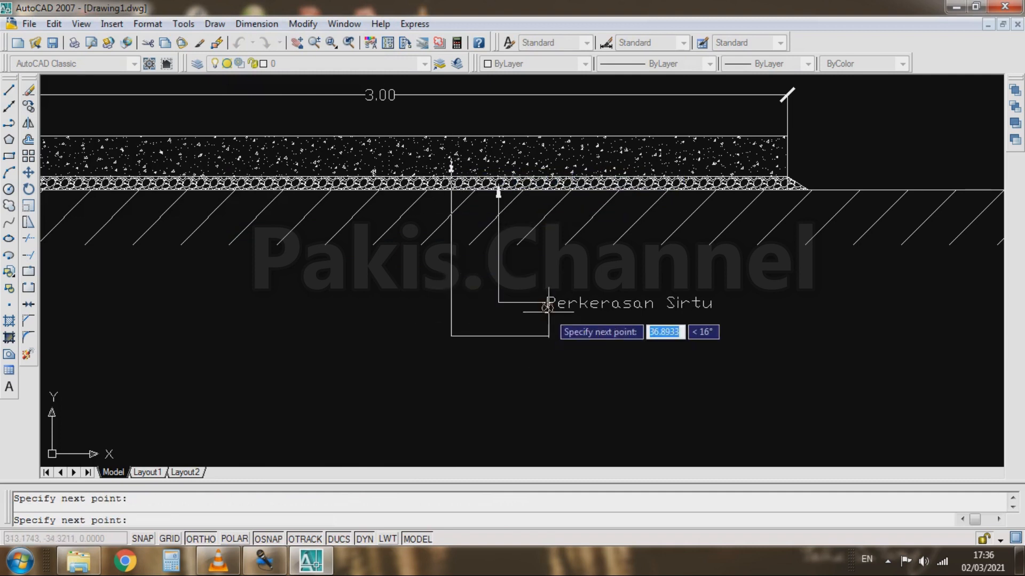
pyautogui.click(546, 336)
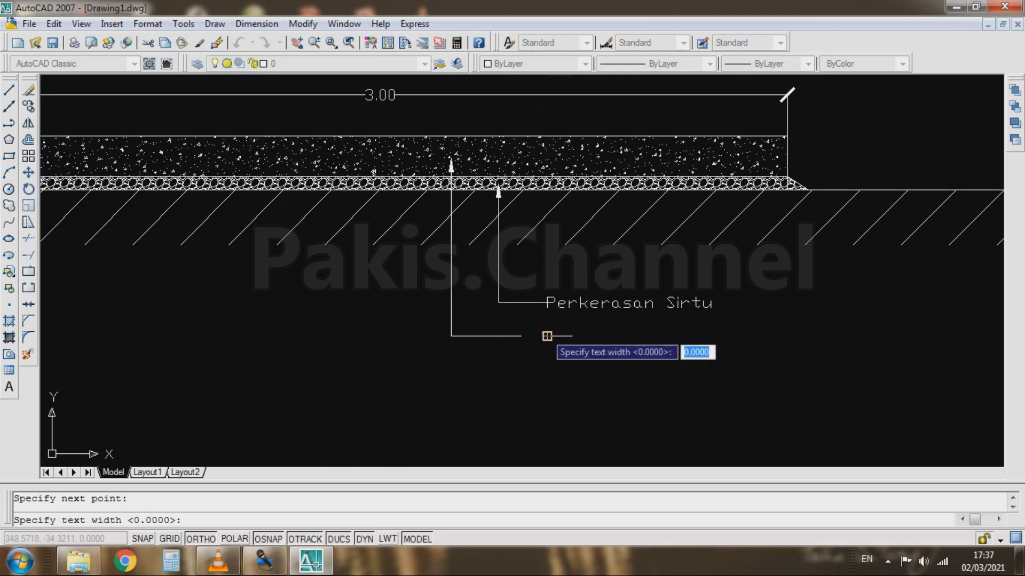
# Accept the default text width and annotate the concrete layer's leader with "Coor beton Camp. 1:2:3".
pyautogui.press('Return')
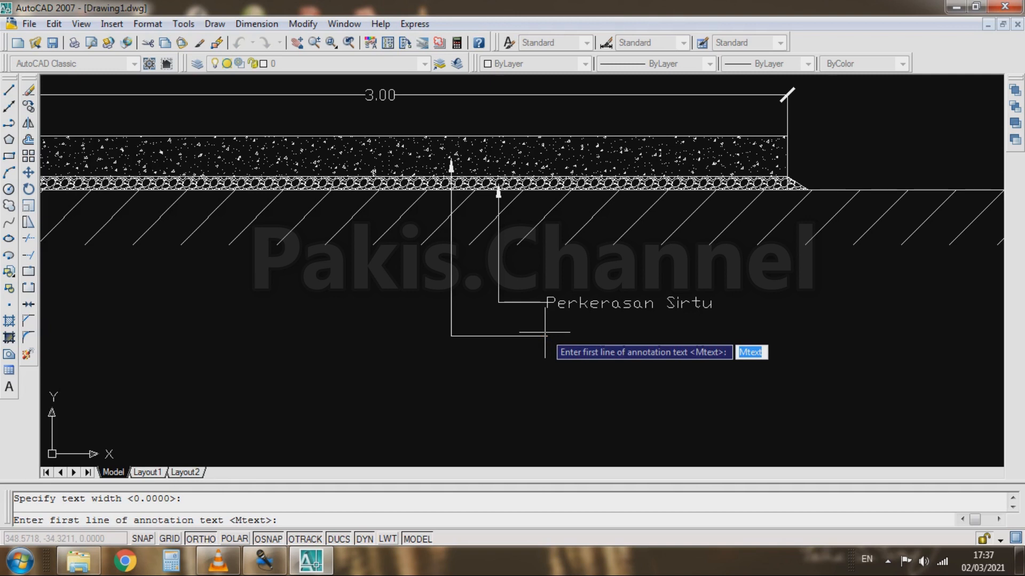
pyautogui.write('Coor beto')
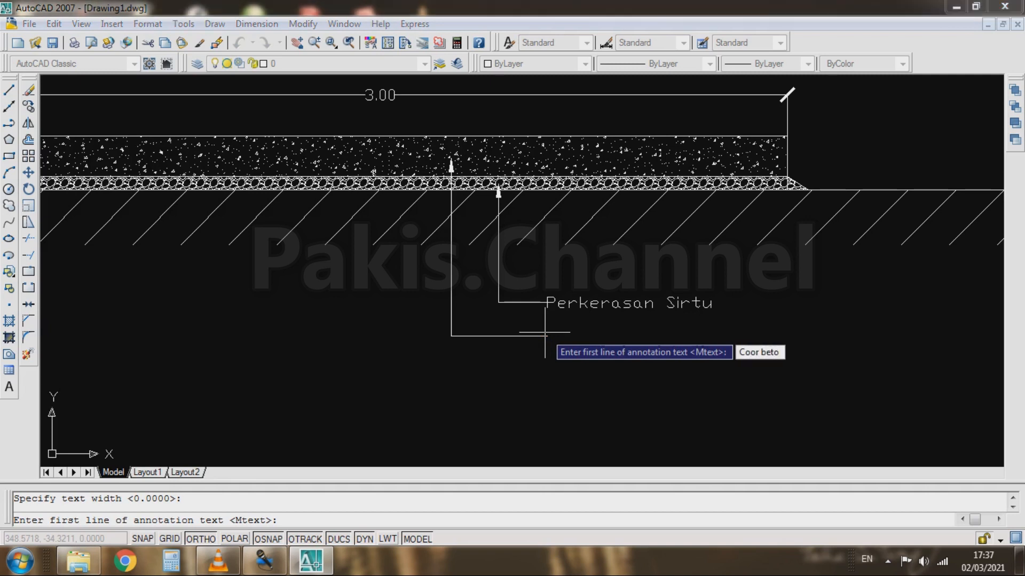
pyautogui.write('n Camp')
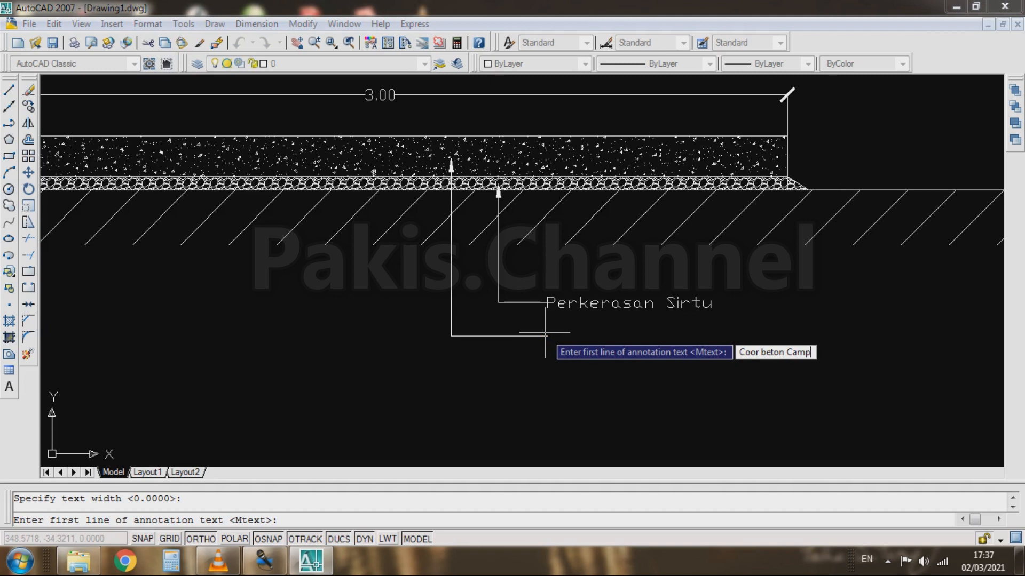
pyautogui.write('. 1:2:3')
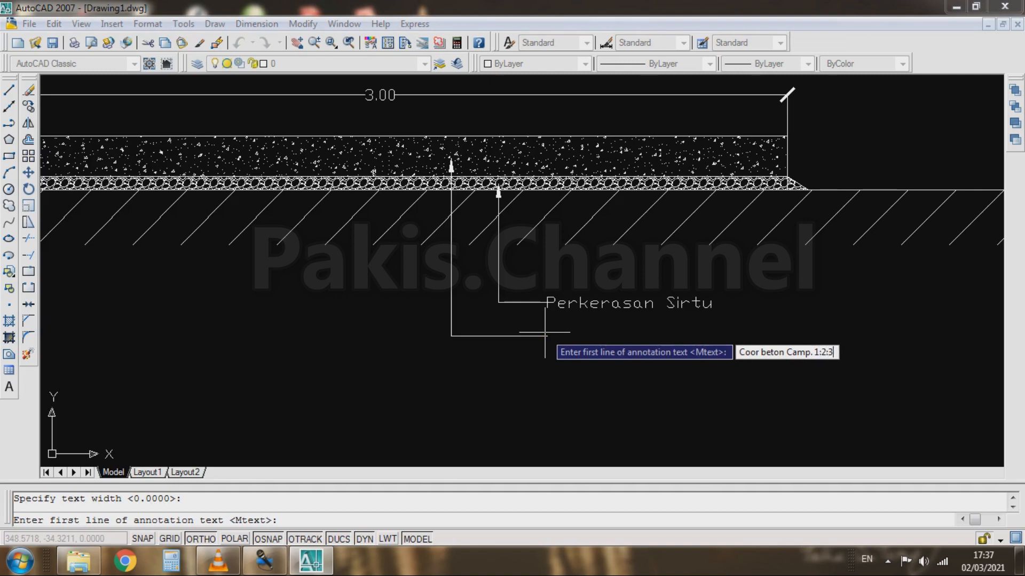
pyautogui.press('Return')
pyautogui.press('Return')
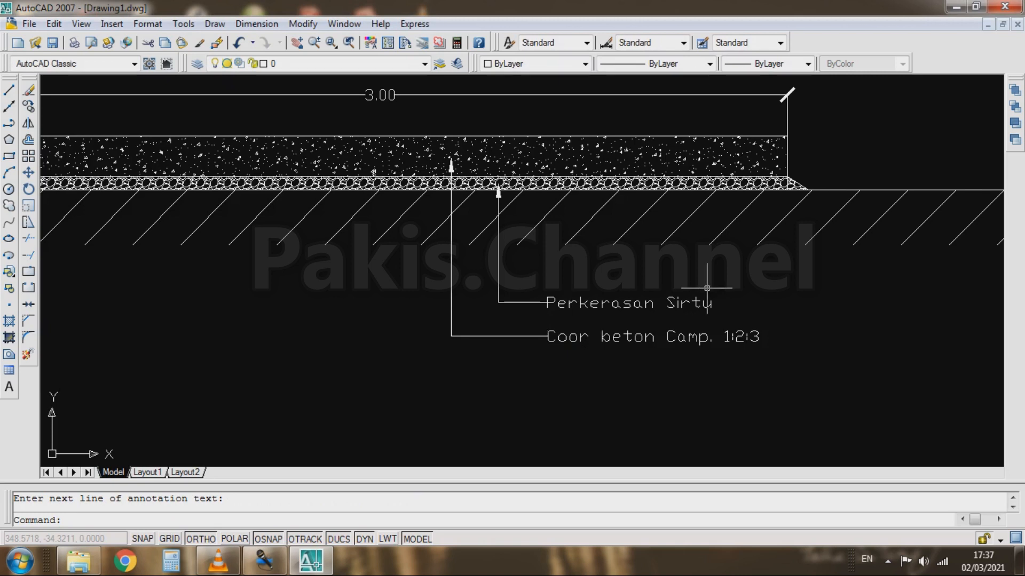
# Add the multiline text "MT" just above the ground line to the right of the section, with a text height of 2.
pyautogui.scroll(-1, 514, 302)
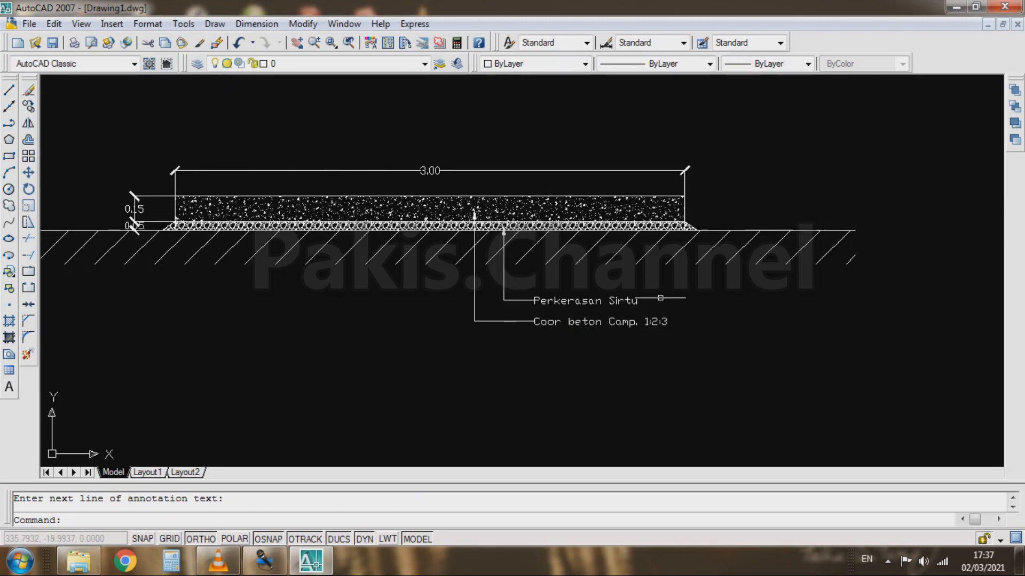
pyautogui.scroll(-5, 744, 293)
pyautogui.scroll(3, 583, 303)
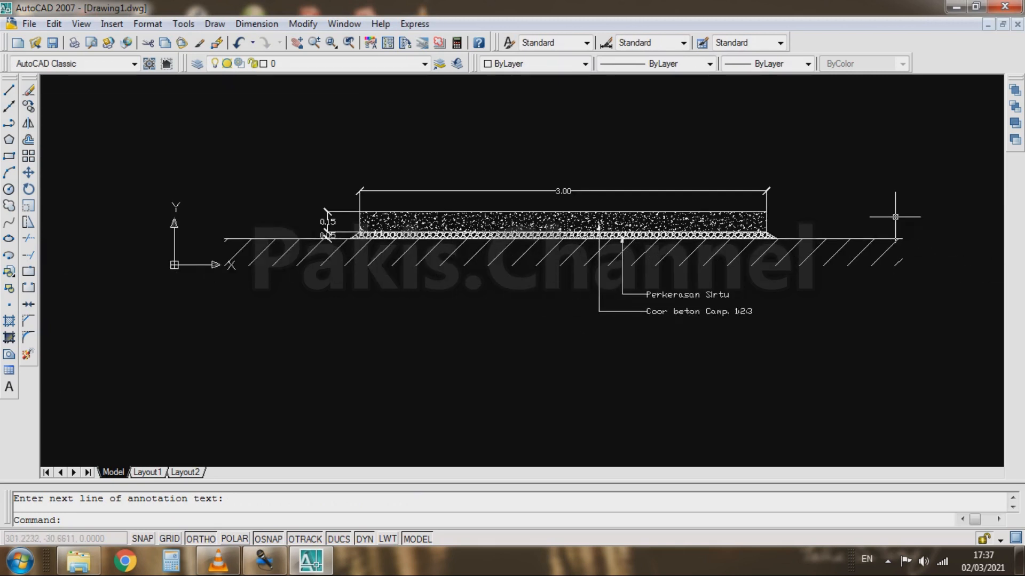
pyautogui.scroll(4, 895, 217)
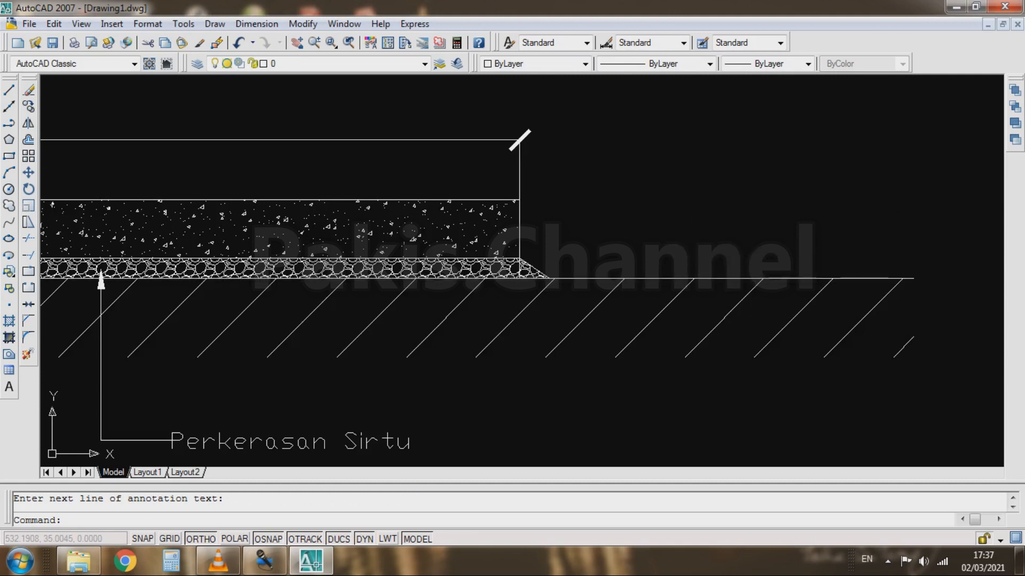
pyautogui.scroll(-2, 792, 266)
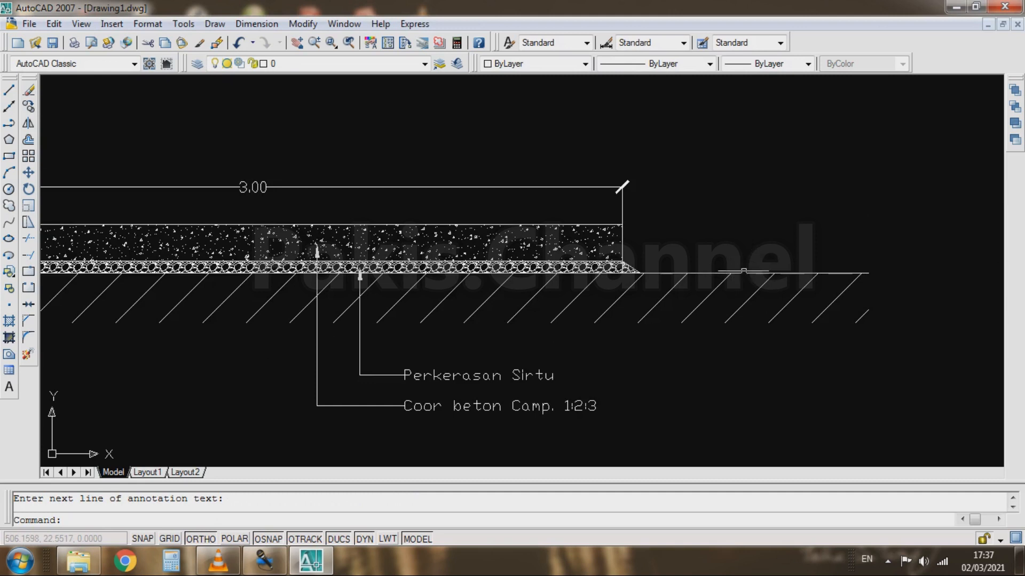
pyautogui.scroll(-2, 844, 280)
pyautogui.scroll(2, 693, 278)
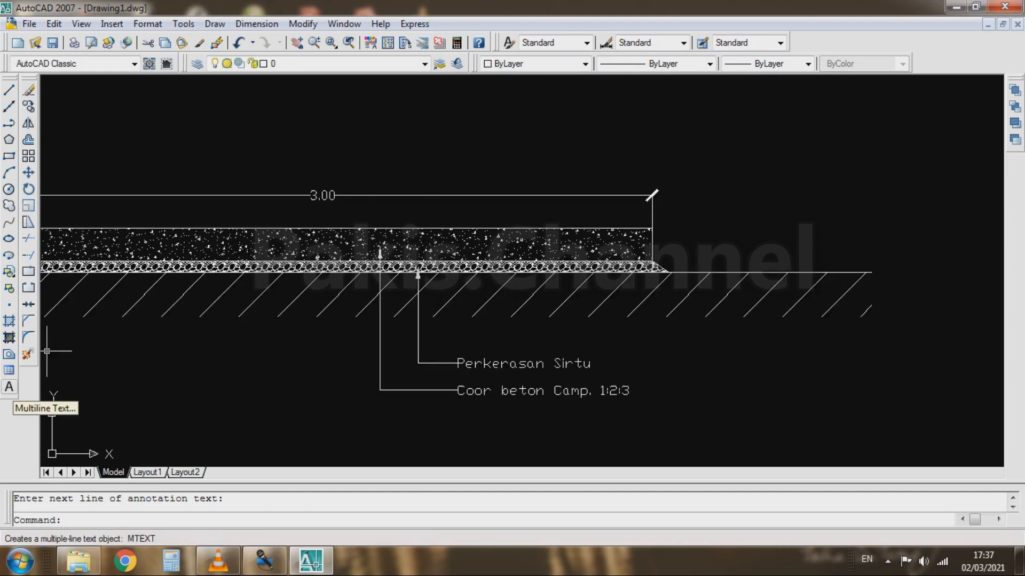
pyautogui.click(9, 387)
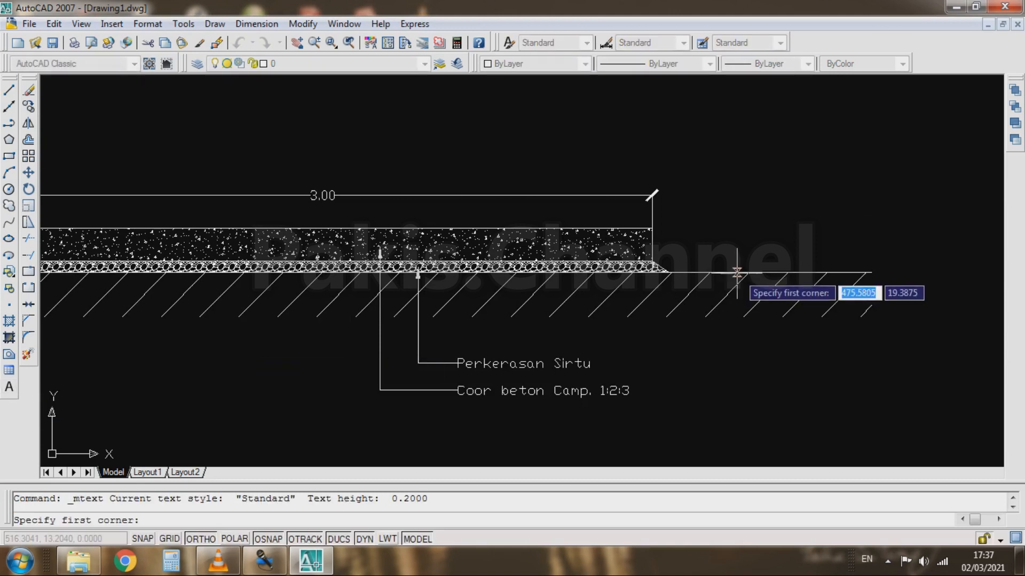
pyautogui.scroll(1, 764, 258)
pyautogui.click(747, 254)
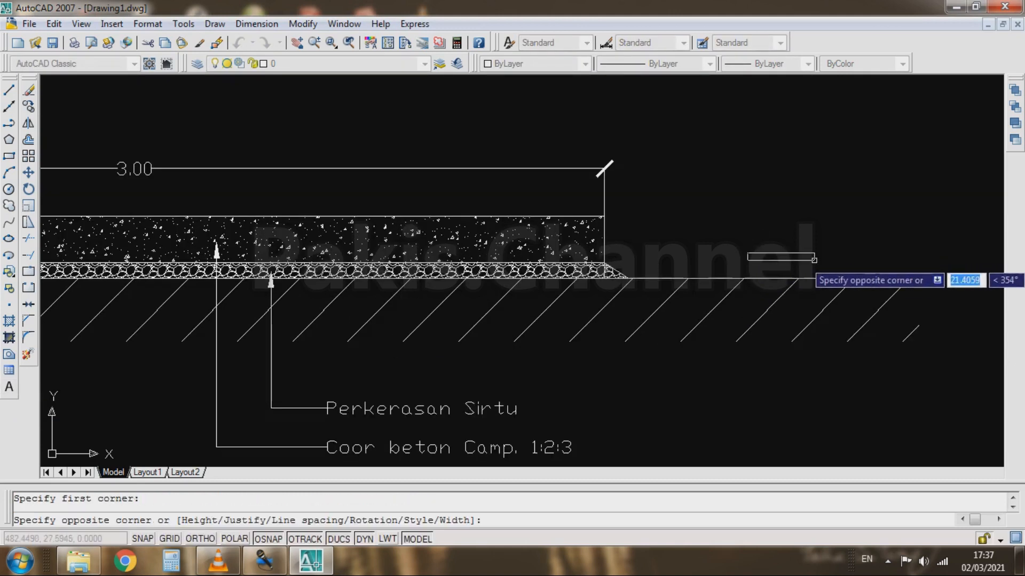
pyautogui.click(843, 270)
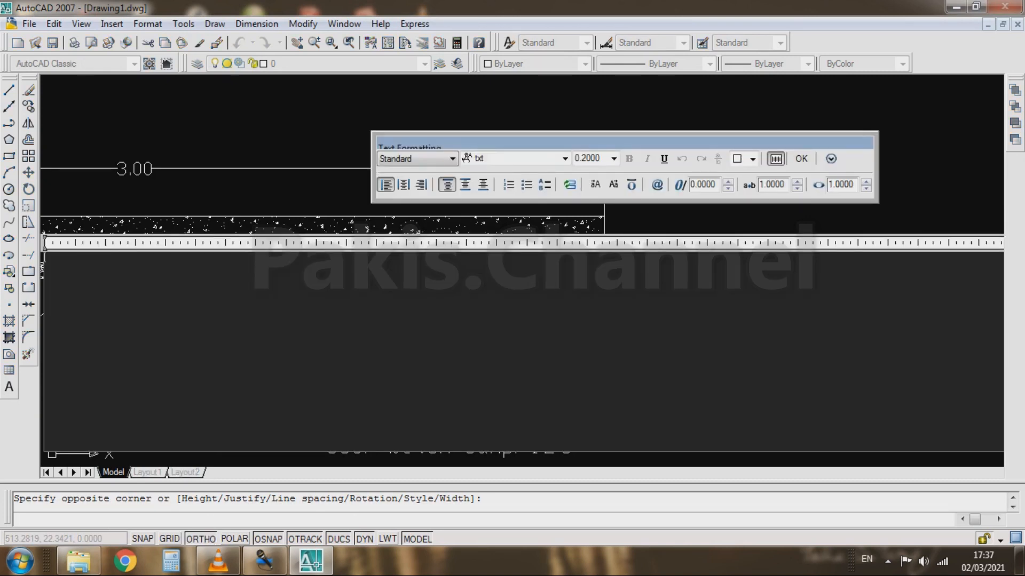
pyautogui.write('MTJ')
pyautogui.hotkey('ctrl', 'a')
pyautogui.click(587, 159)
pyautogui.write('2')
pyautogui.click(801, 159)
# Set the text height of the "MT" label to 5.
pyautogui.scroll(5, 796, 264)
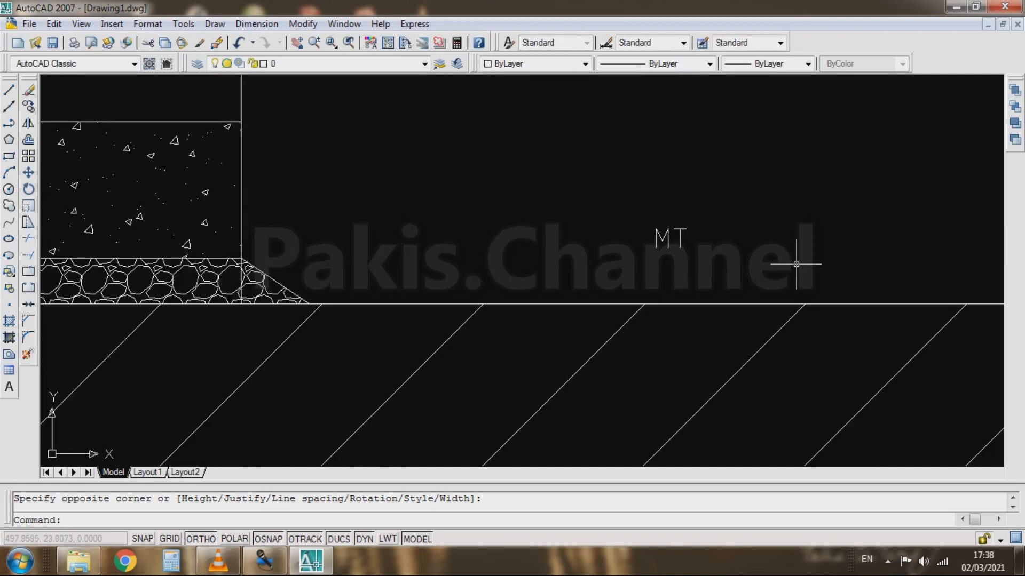
pyautogui.doubleClick(659, 234)
pyautogui.click(758, 134)
pyautogui.write('5')
pyautogui.press('Return')
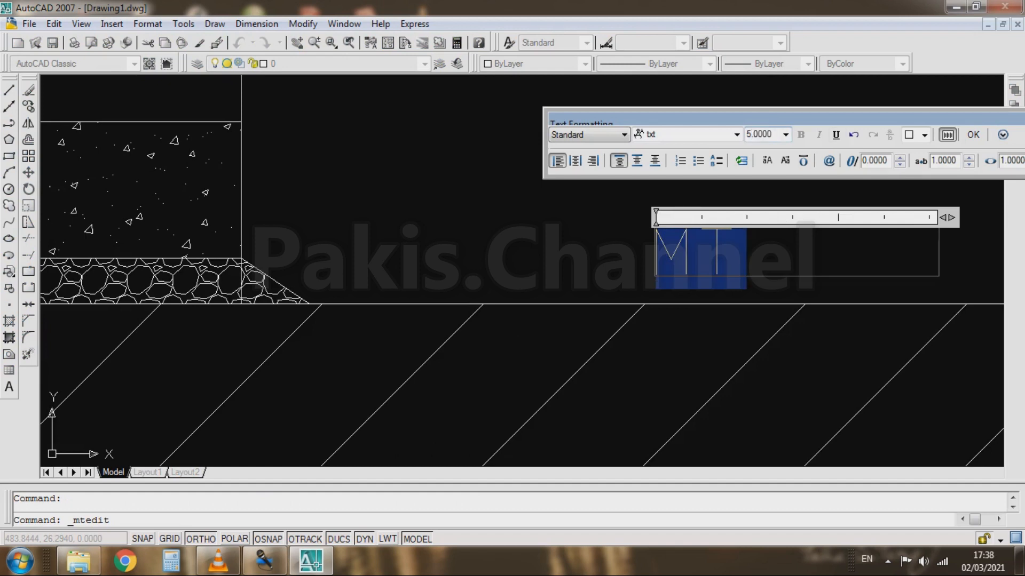
pyautogui.click(972, 134)
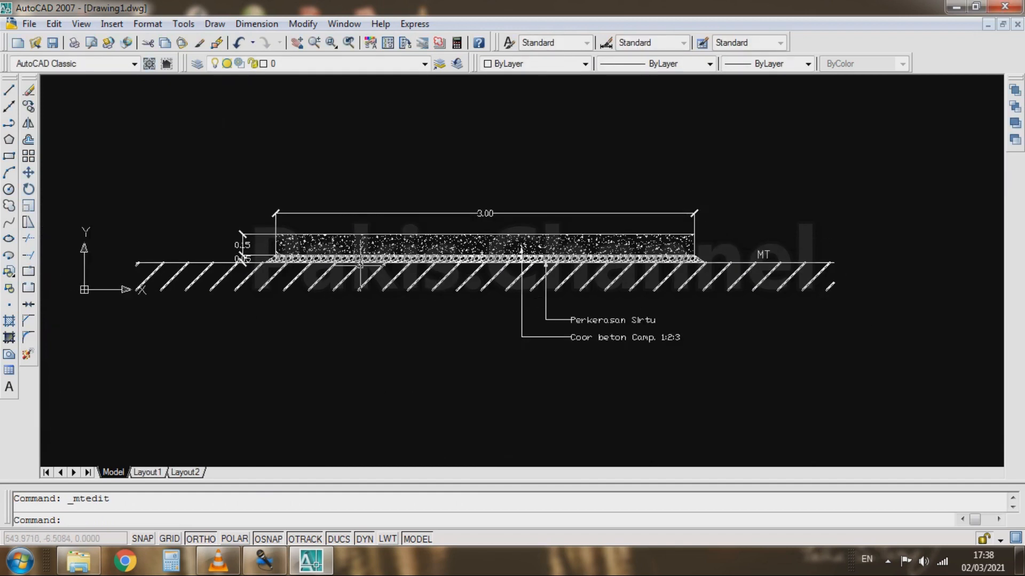
pyautogui.scroll(2, 360, 263)
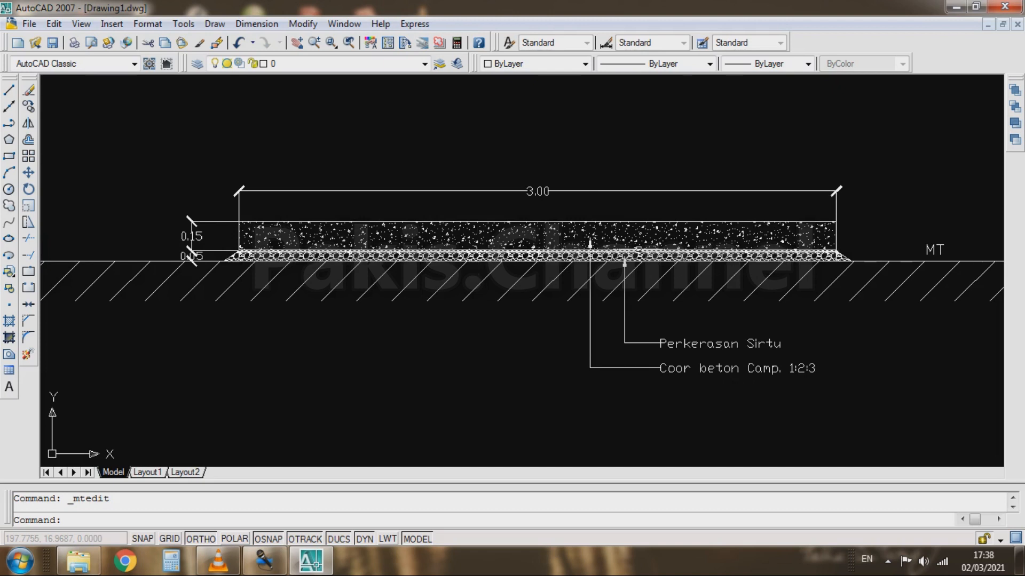
pyautogui.scroll(3, 769, 235)
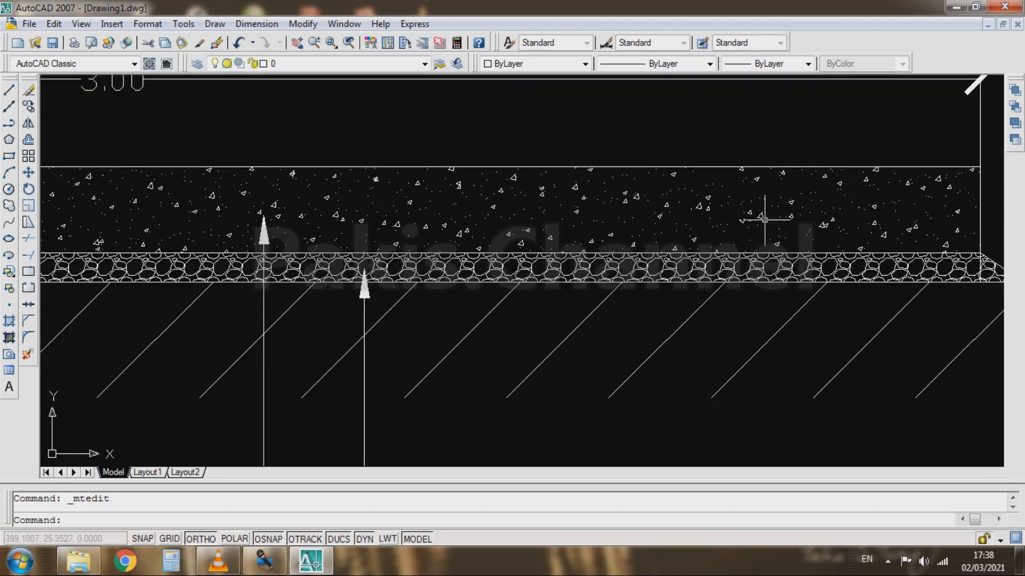
pyautogui.scroll(-2, 741, 250)
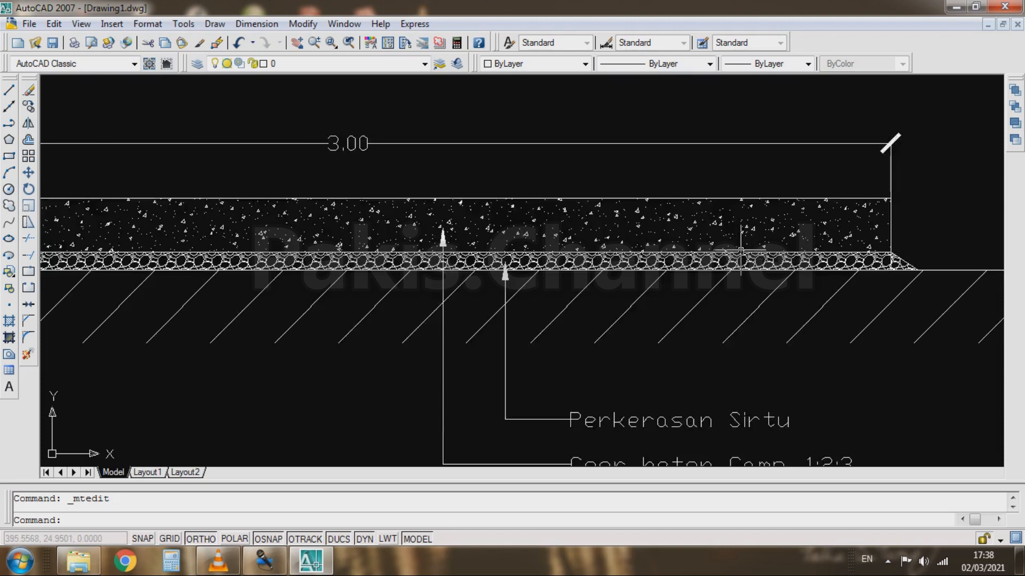
# Stretch the arrow tip of the concrete layer's leader straight down to the boundary between the concrete and gravel layers.
pyautogui.scroll(-2, 741, 250)
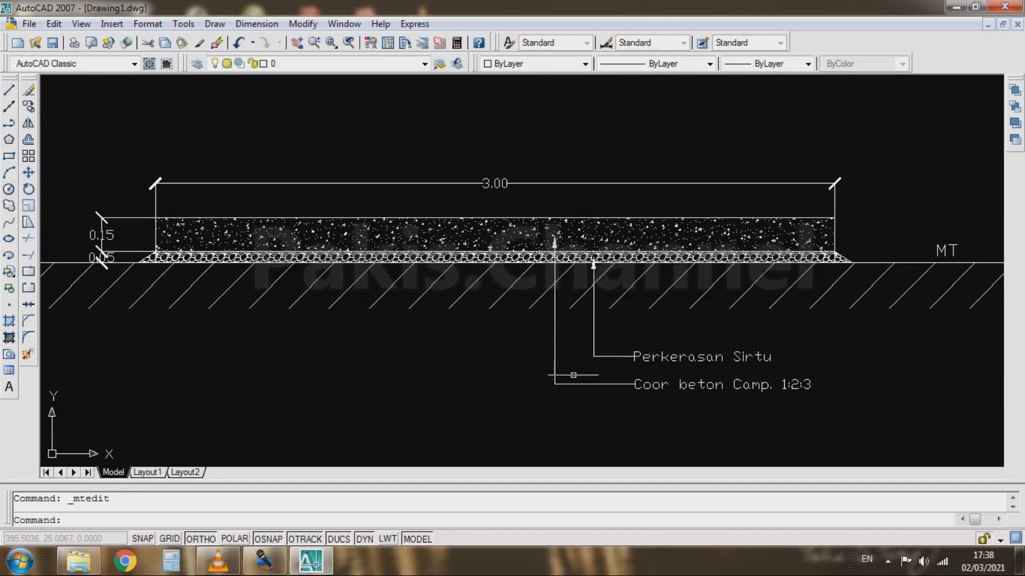
pyautogui.click(704, 409)
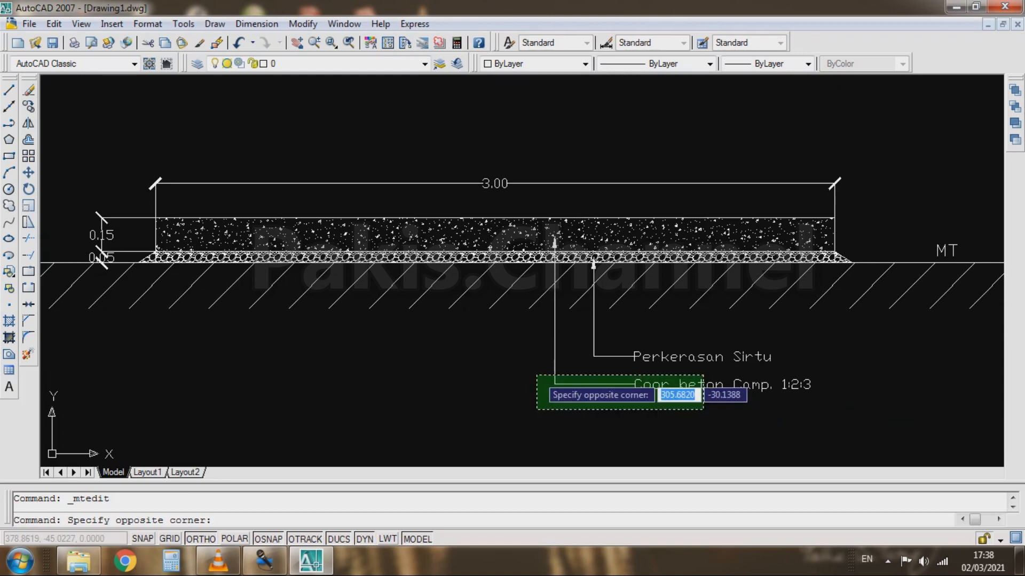
pyautogui.click(544, 379)
pyautogui.click(565, 342)
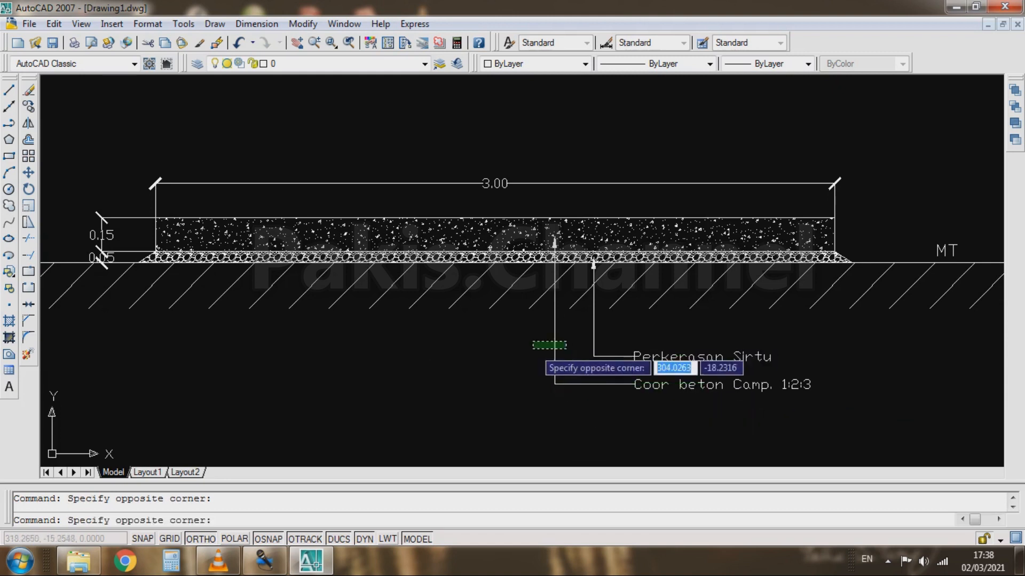
pyautogui.click(532, 348)
pyautogui.scroll(5, 555, 240)
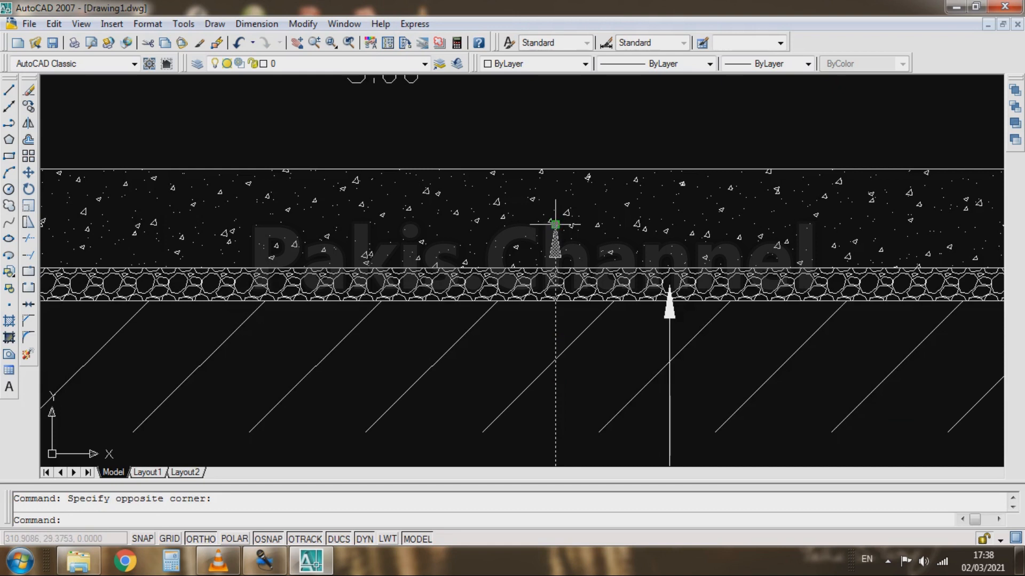
pyautogui.click(554, 224)
pyautogui.scroll(3, 555, 291)
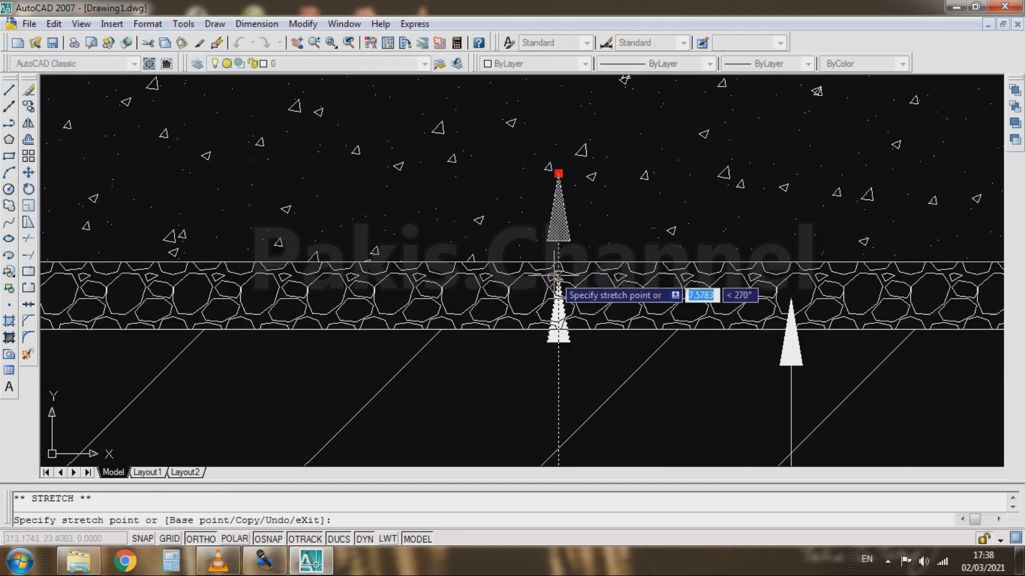
pyautogui.click(555, 263)
pyautogui.scroll(-5, 540, 211)
pyautogui.scroll(-2, 540, 211)
pyautogui.scroll(3, 614, 337)
pyautogui.press('Escape')
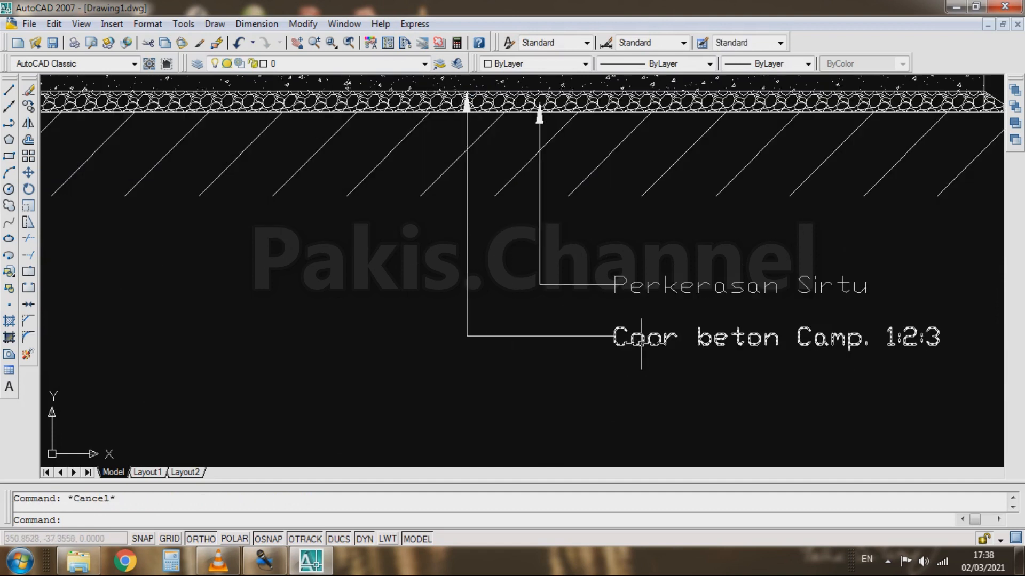
# Replace the label text "Coor beton Camp. 1:2:3" with "Membran Plastik".
pyautogui.doubleClick(638, 337)
pyautogui.hotkey('ctrl', 'a')
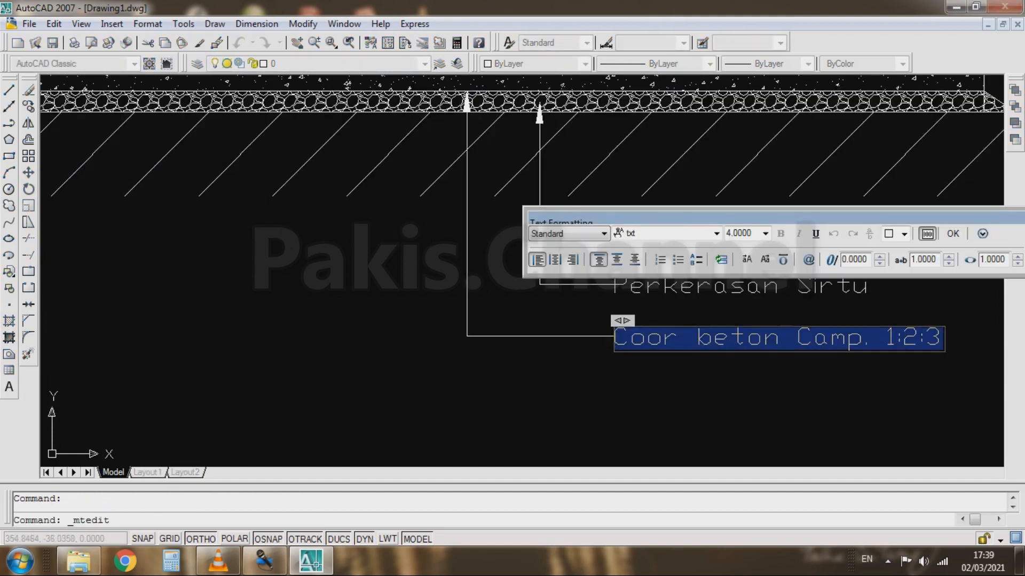
pyautogui.write('mEMBE')
pyautogui.press('BackSpace')
pyautogui.press('BackSpace')
pyautogui.press('BackSpace')
pyautogui.press('BackSpace')
pyautogui.press('BackSpace')
pyautogui.write('Mem')
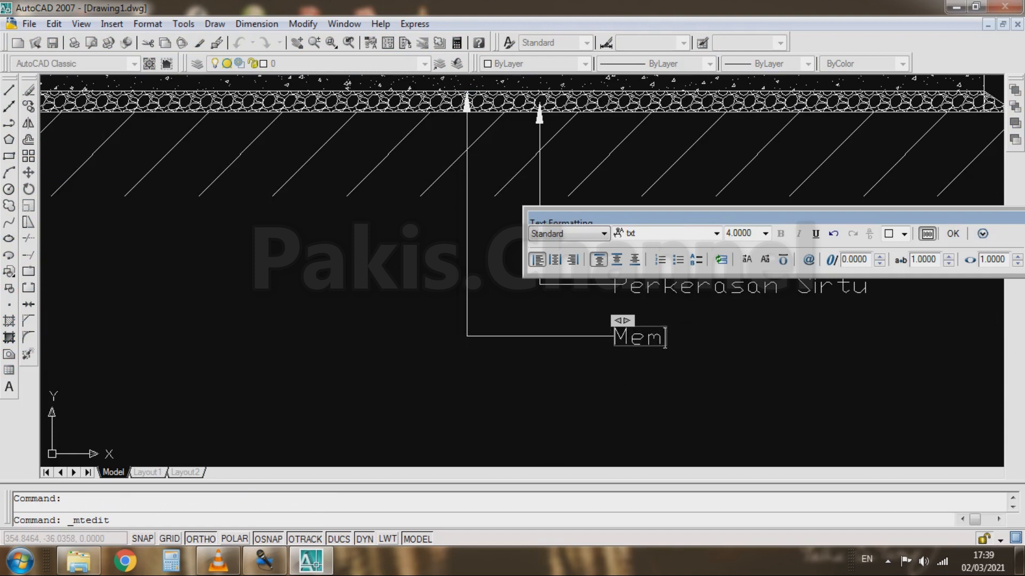
pyautogui.write('bran Plastik')
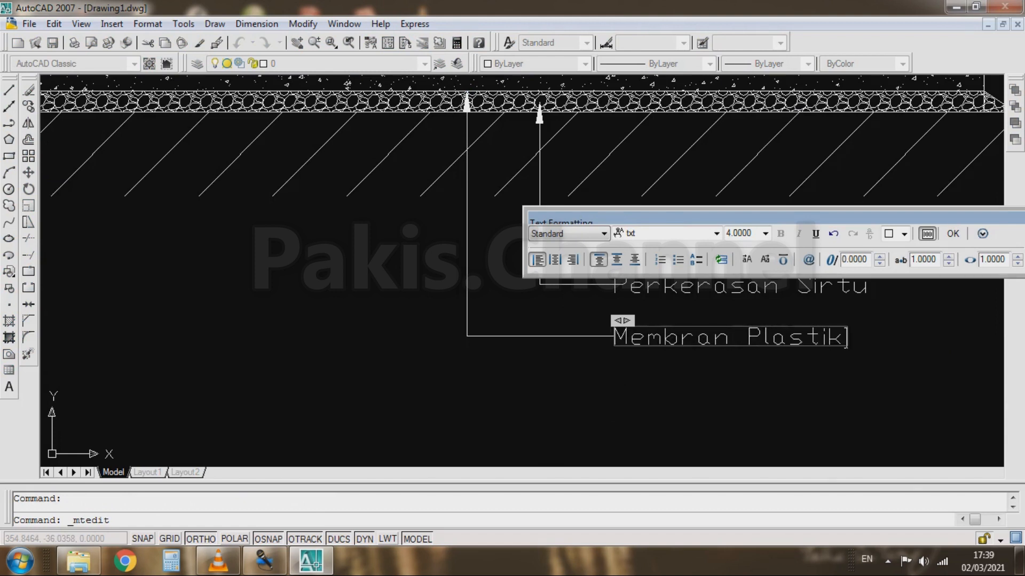
pyautogui.click(953, 233)
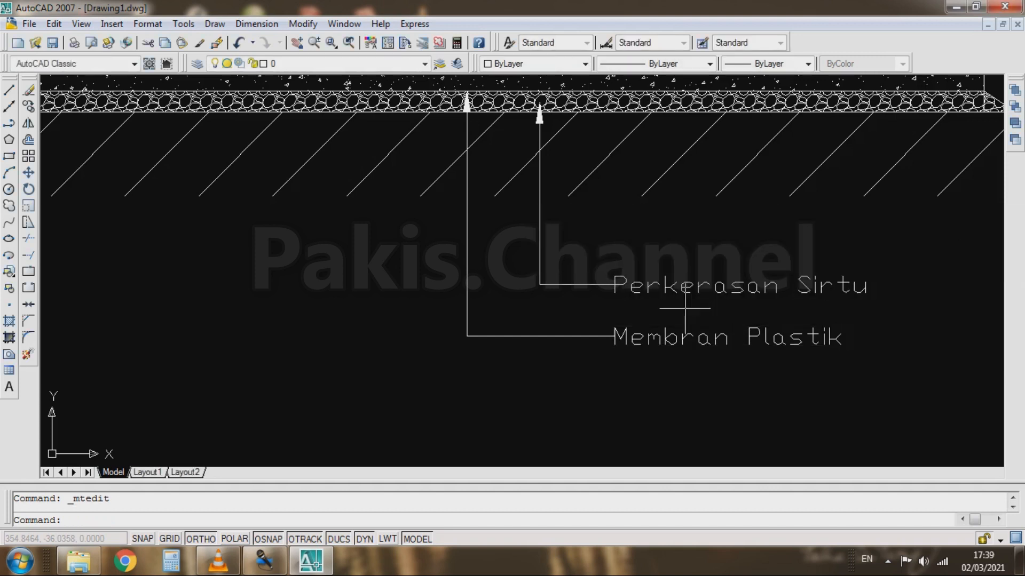
# Draw a third leader from inside the concrete layer down below the "Membran Plastik" label, ending its landing in line with that label's start.
pyautogui.scroll(-2, 615, 311)
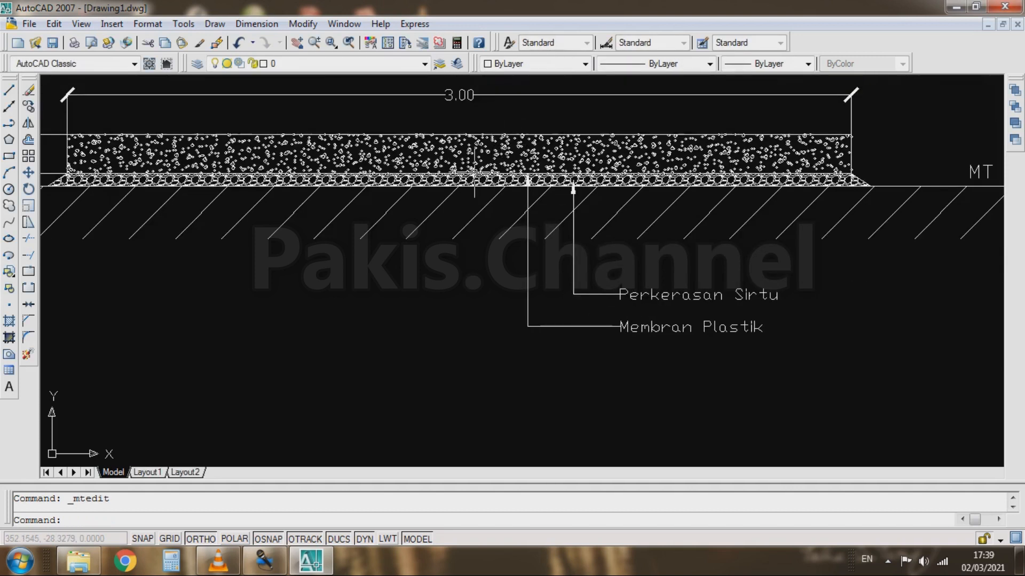
pyautogui.click(257, 23)
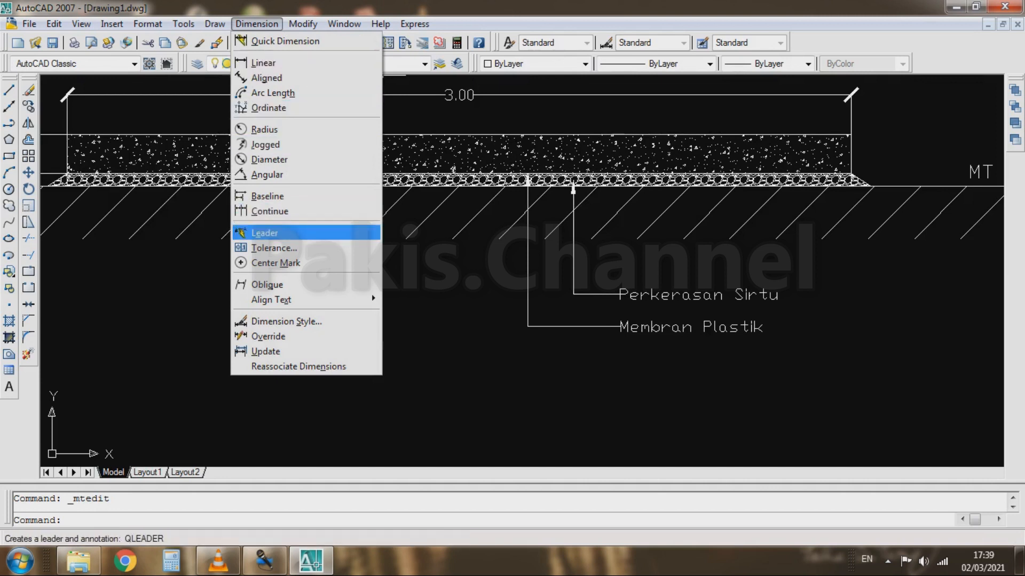
pyautogui.click(265, 233)
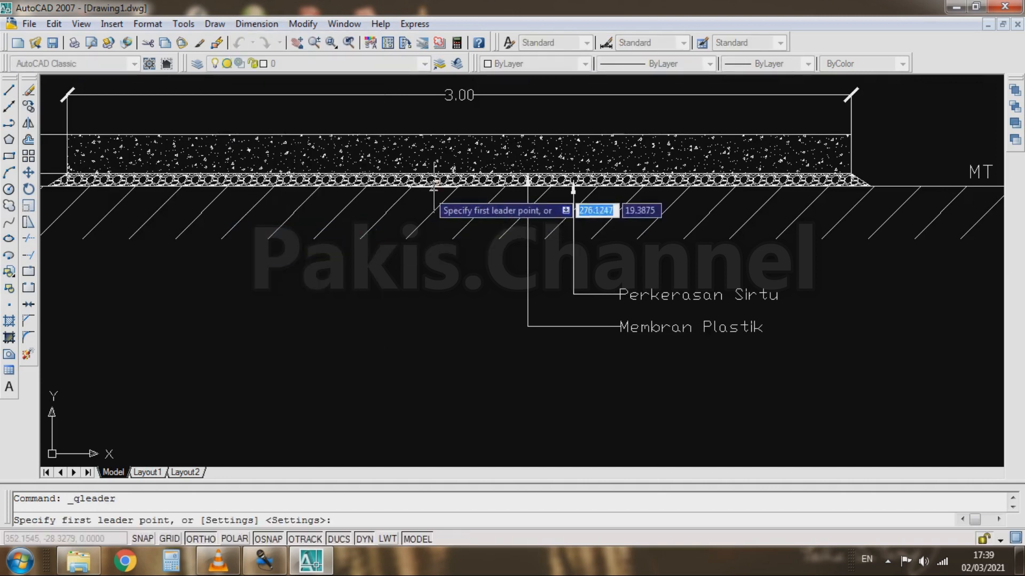
pyautogui.click(492, 161)
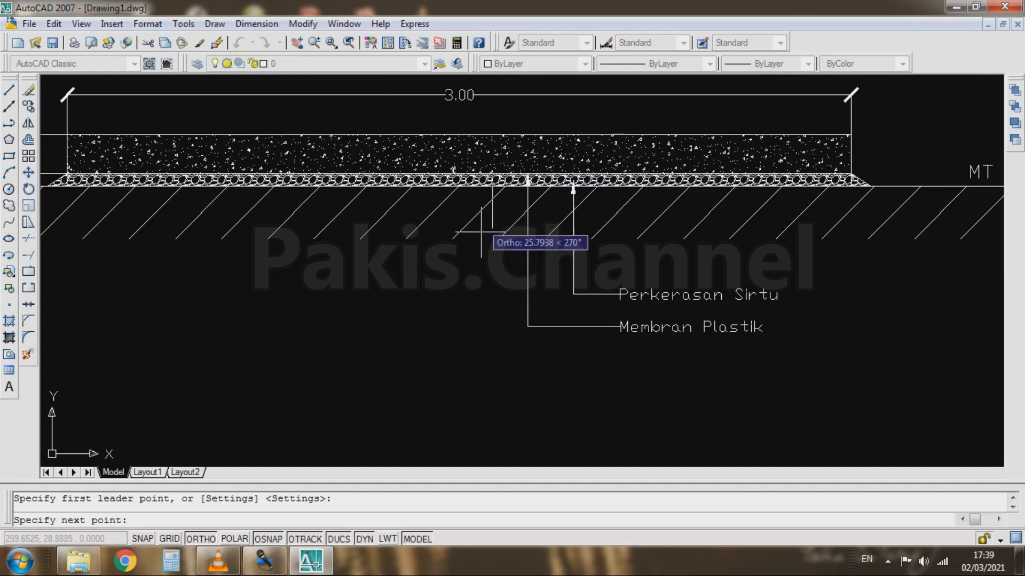
pyautogui.click(494, 358)
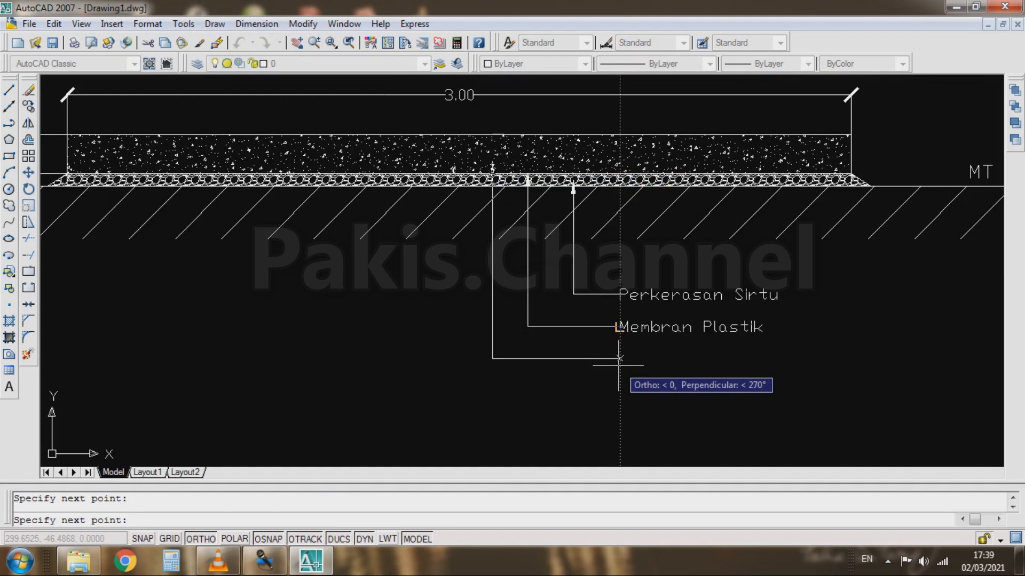
pyautogui.click(619, 359)
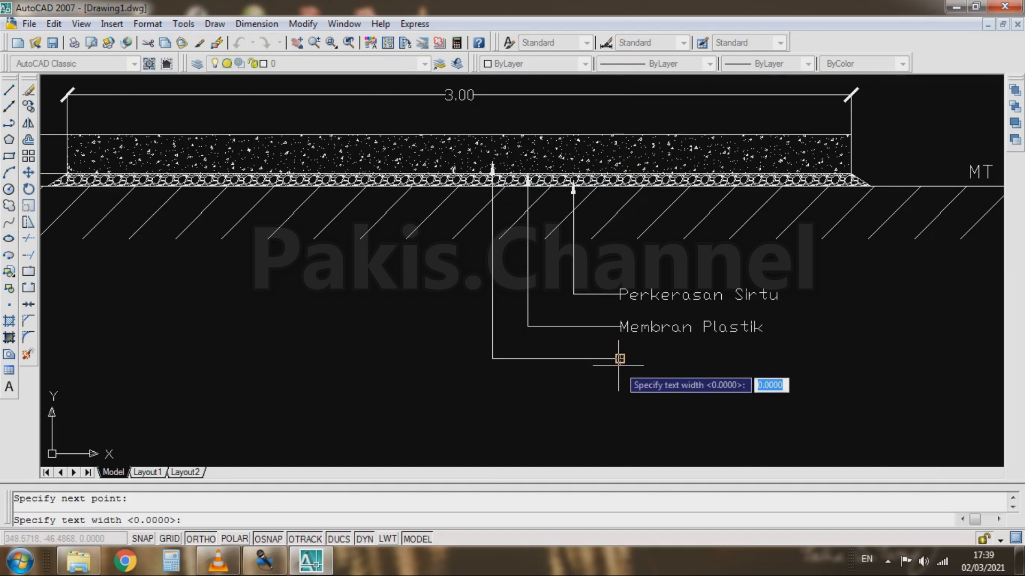
# Accept the default text width and annotate the third leader with "Coor beton camp. 1:2:3".
pyautogui.press('Return')
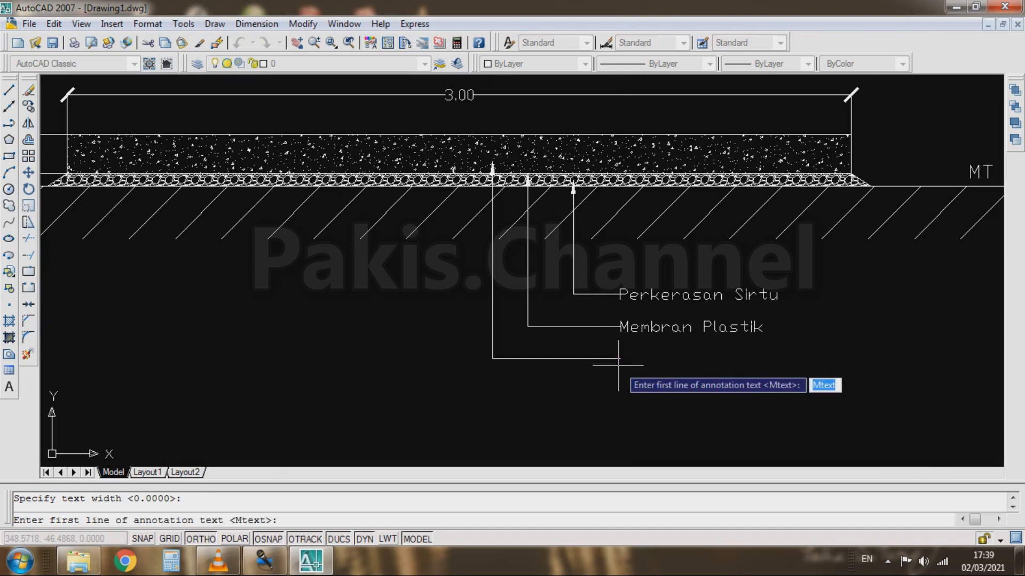
pyautogui.write('Coor beton camp')
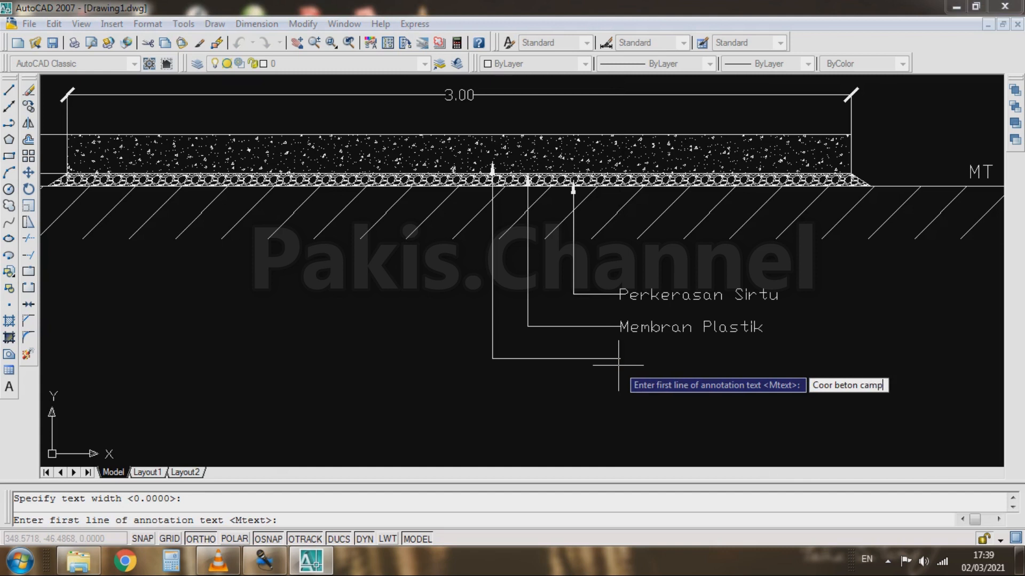
pyautogui.write('. 1:2:3')
pyautogui.press('Return')
pyautogui.press('Return')
pyautogui.scroll(-1, 707, 359)
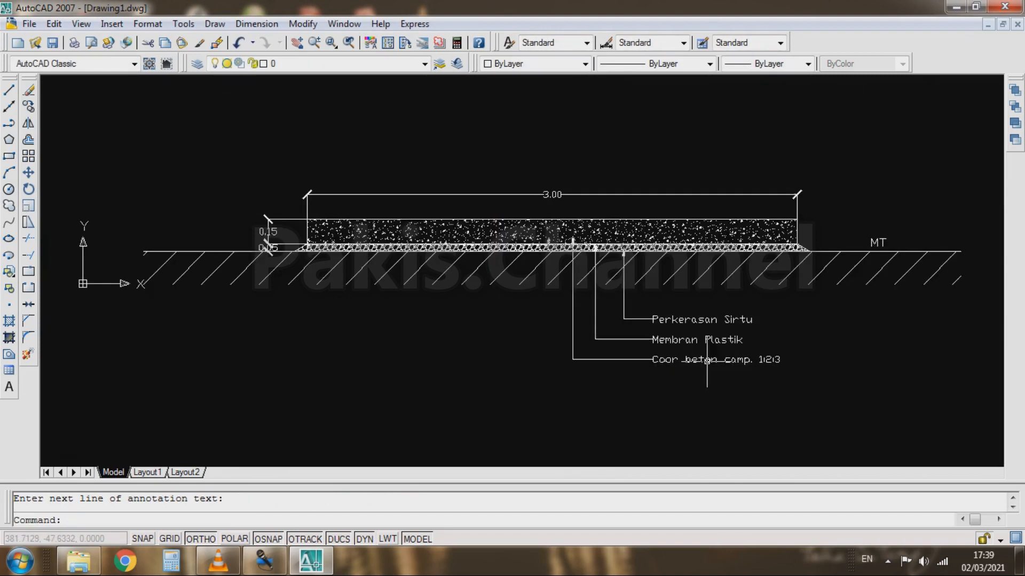